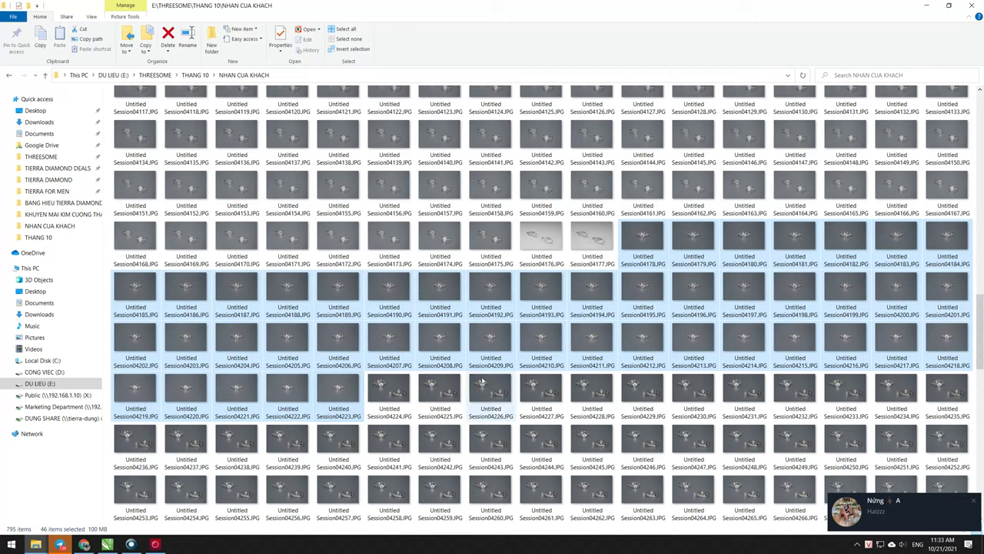
In File Explorer, select the 46 ring photos Session04178 through Session04223.
scroll(400, 419, up, 15)
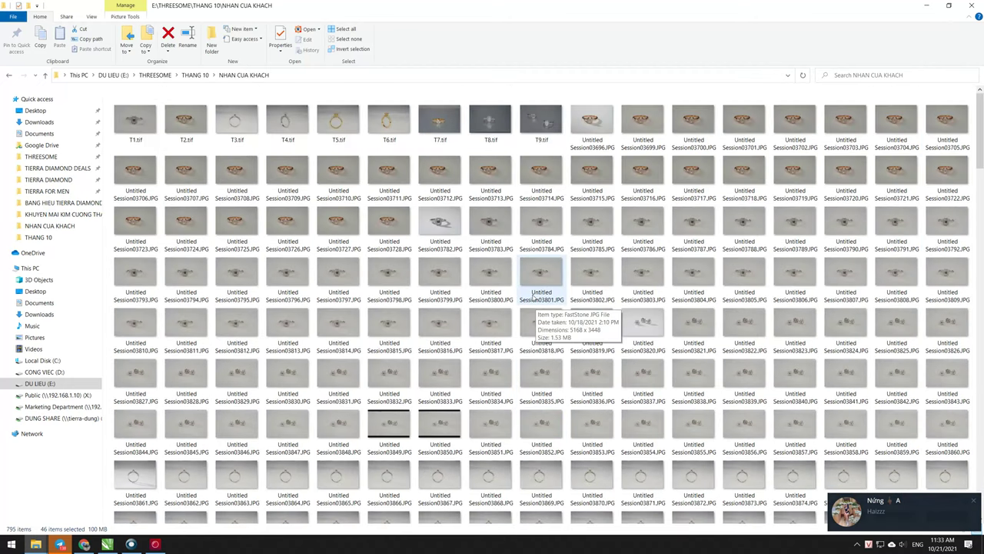
click(491, 119)
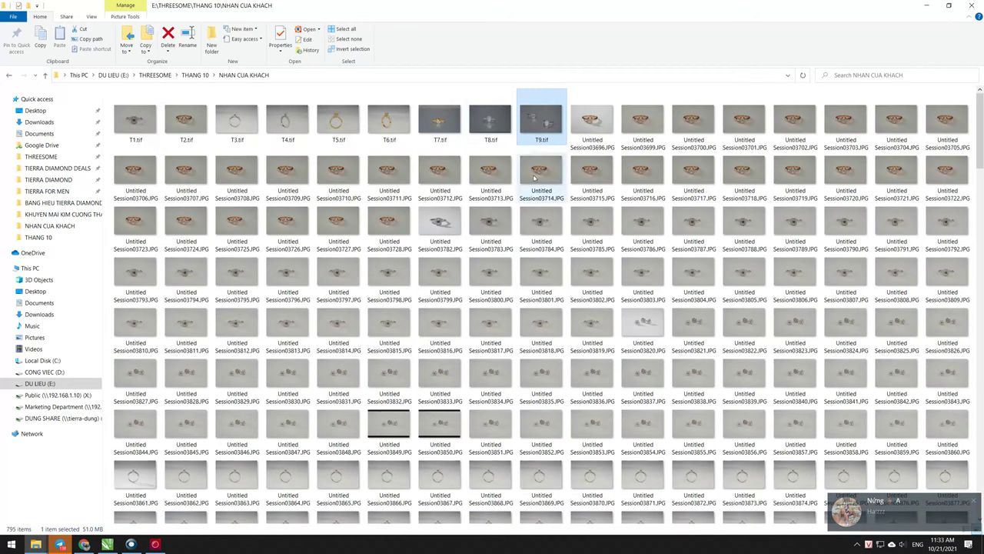
scroll(507, 286, down, 5)
scroll(509, 289, down, 3)
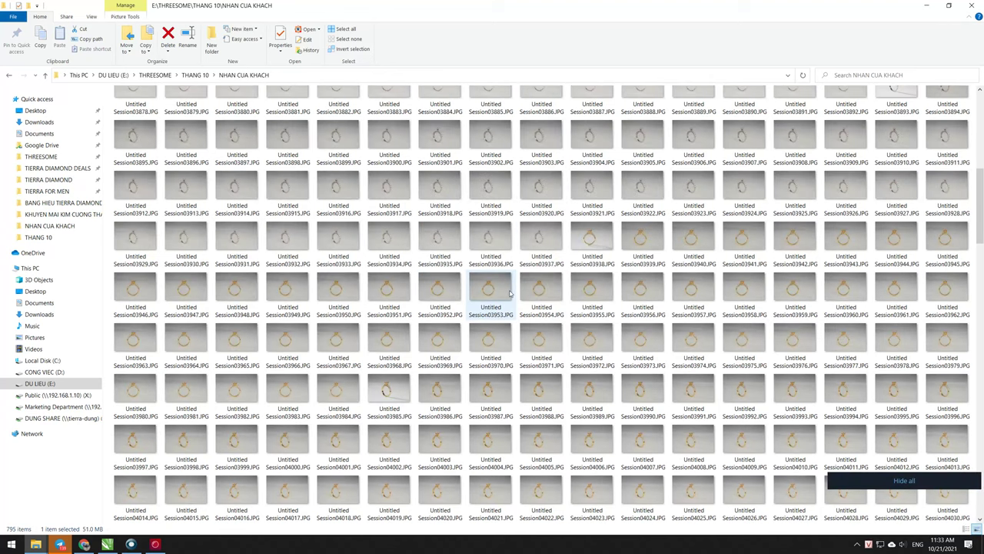
scroll(509, 289, down, 2)
scroll(509, 289, down, 3)
scroll(509, 289, down, 2)
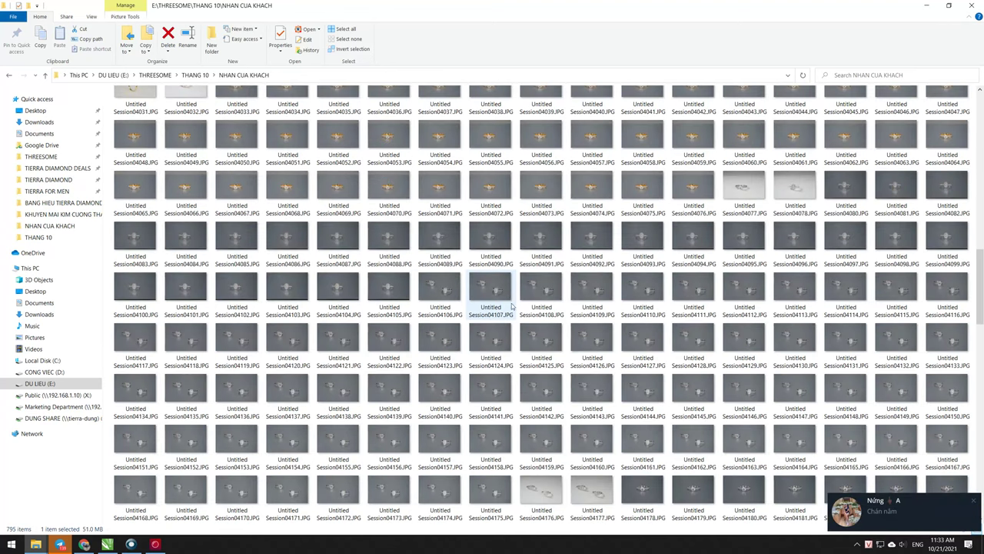
click(546, 398)
scroll(541, 369, down, 3)
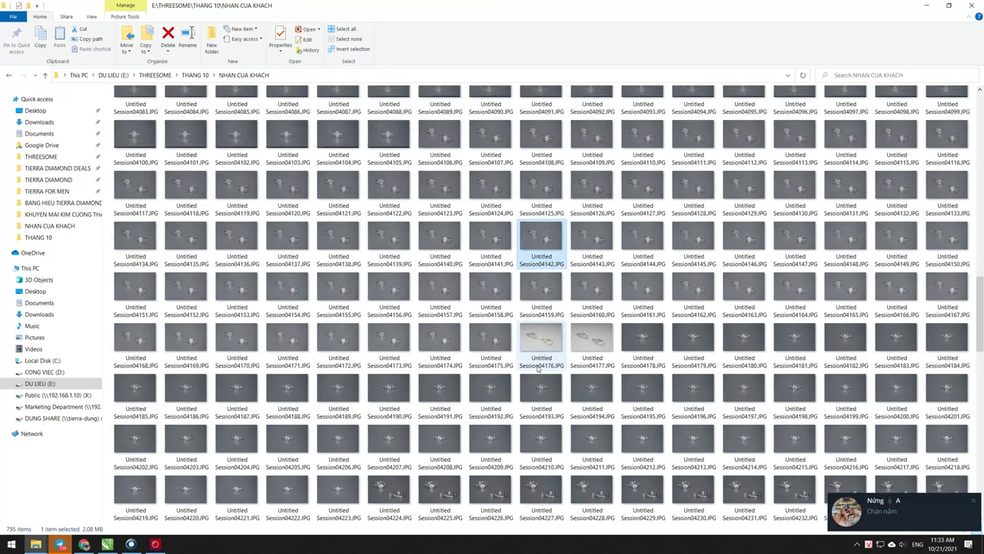
click(645, 335)
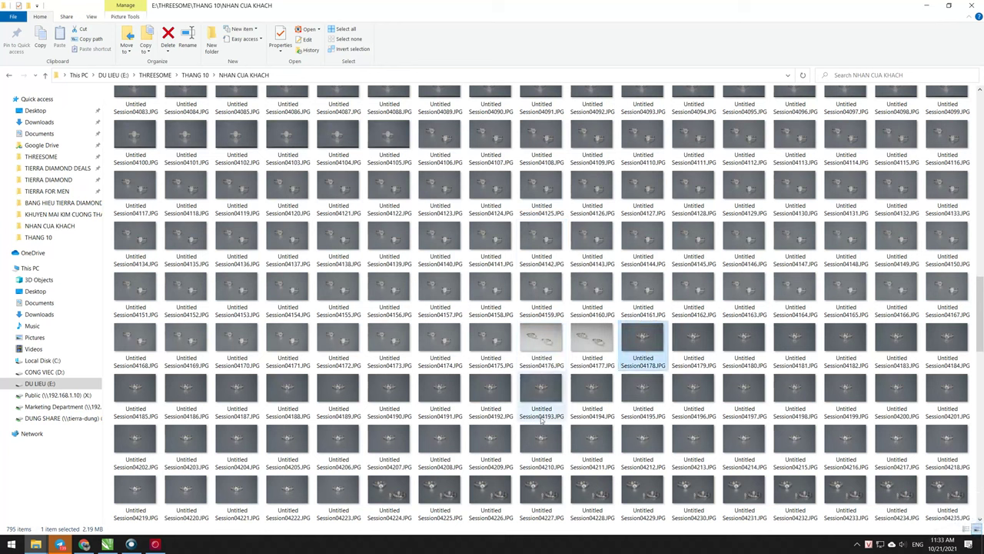
shift+click(344, 493)
Drag the 46 selected photos into Helicon Focus as a new stack.
drag(338, 491, 129, 547)
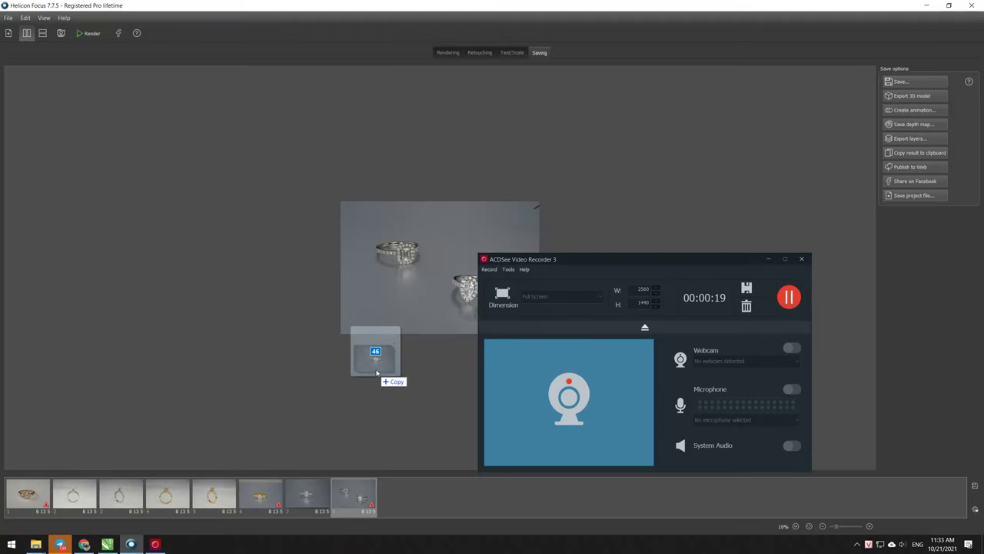
drag(129, 548, 378, 367)
click(768, 259)
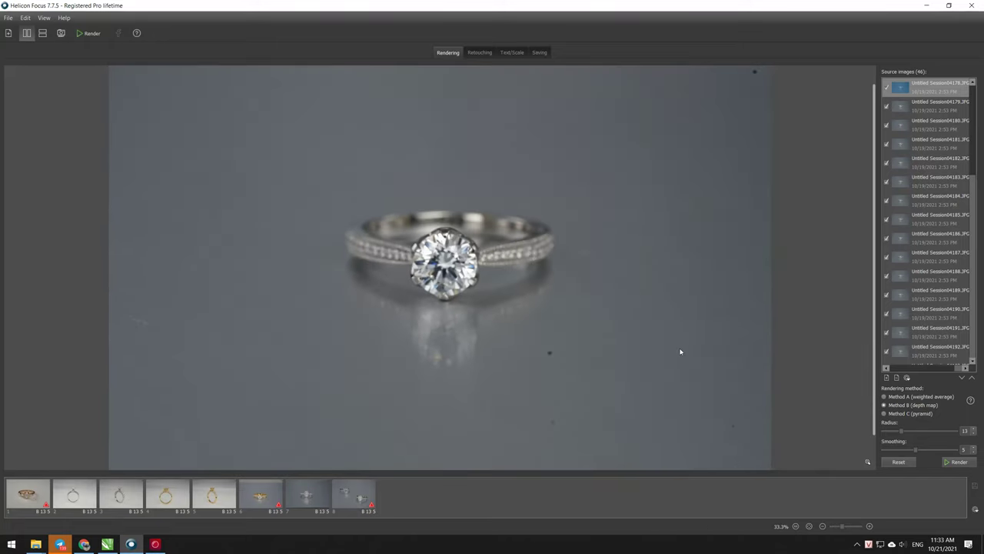
Render the 46-frame ring stack with Method B (depth map), Radius 13, Smoothing 5.
click(955, 463)
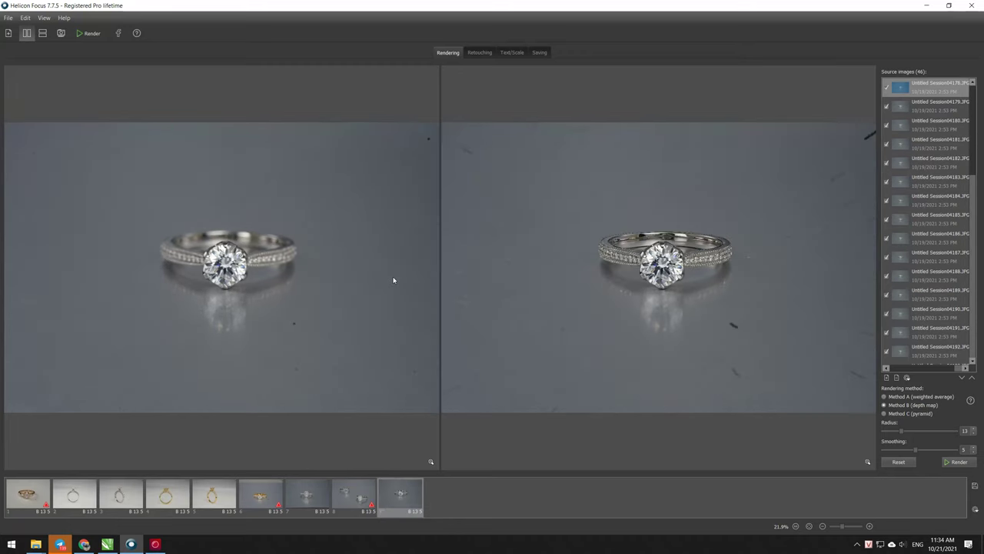
scroll(654, 263, up, 1)
Zoom in to check the diamond's sharpness in the ring render, then move to Retouching.
scroll(654, 263, up, 3)
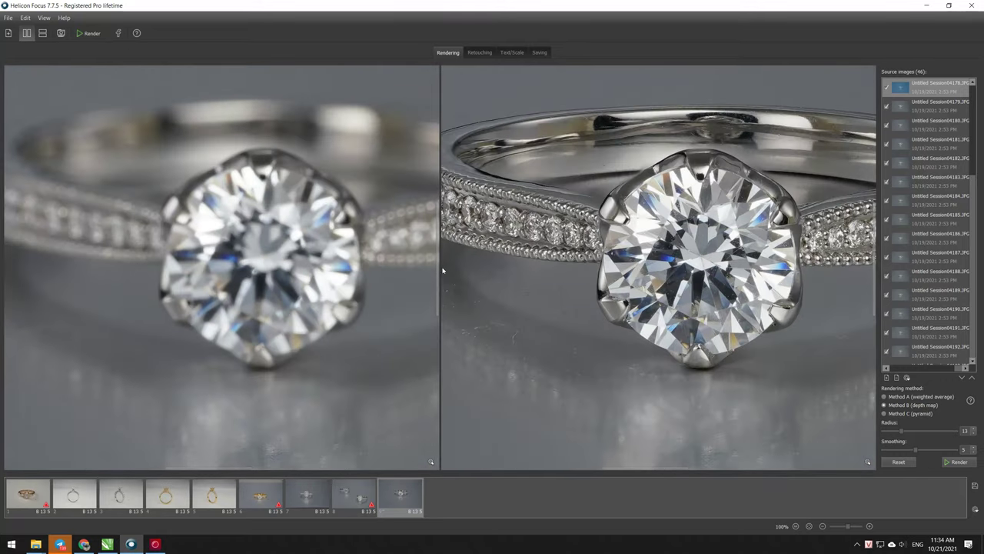
scroll(538, 231, down, 2)
scroll(753, 191, up, 2)
scroll(689, 161, up, 1)
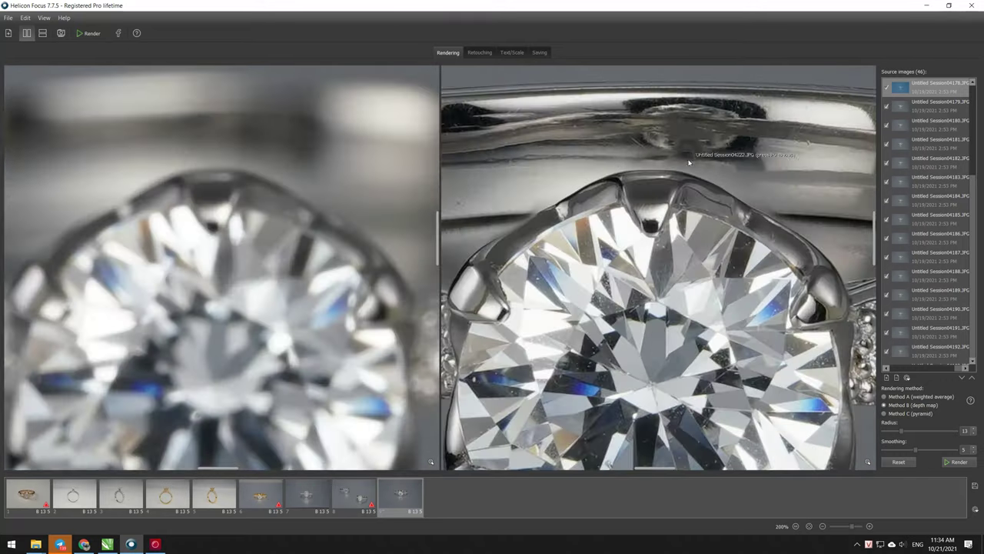
scroll(526, 178, down, 1)
scroll(494, 197, up, 1)
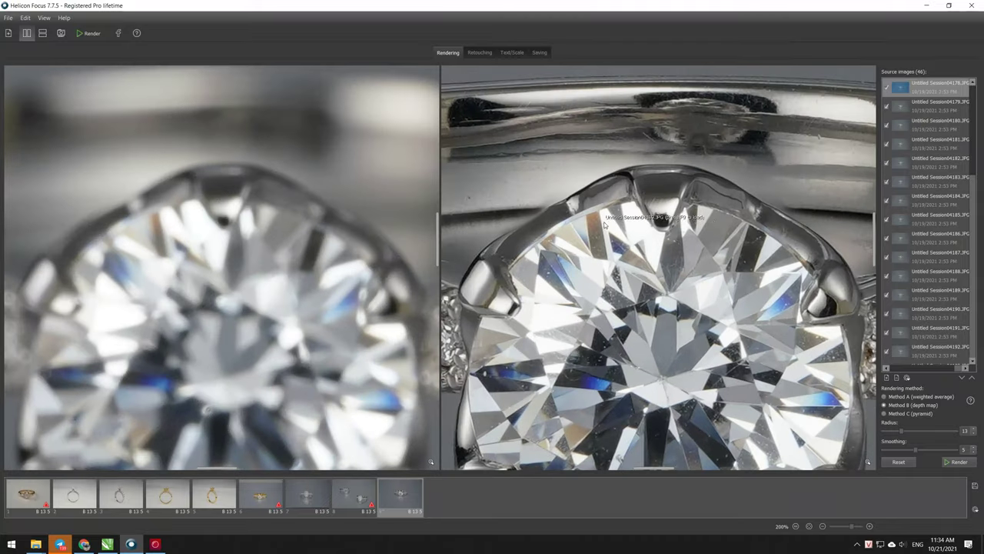
scroll(584, 211, down, 2)
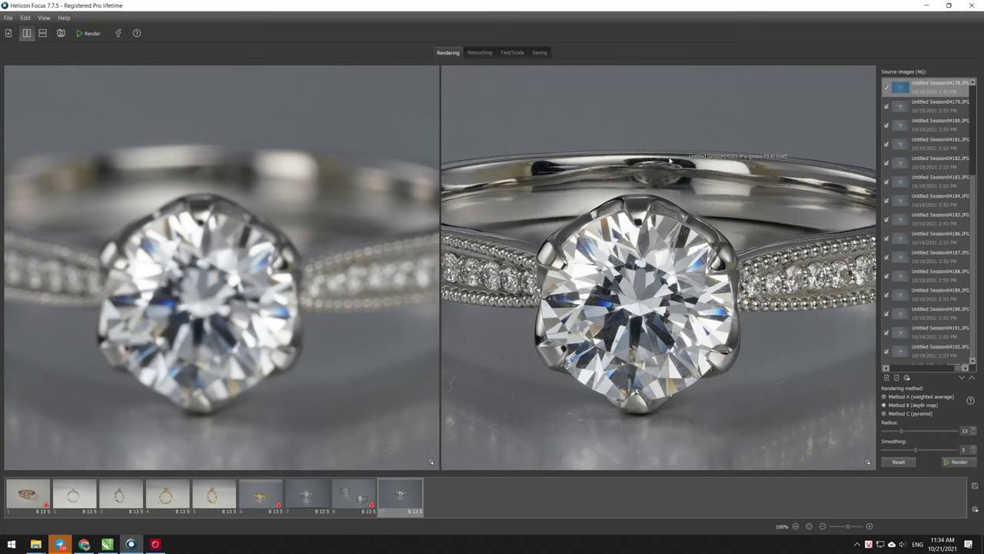
scroll(560, 203, up, 1)
scroll(560, 203, up, 1)
click(480, 52)
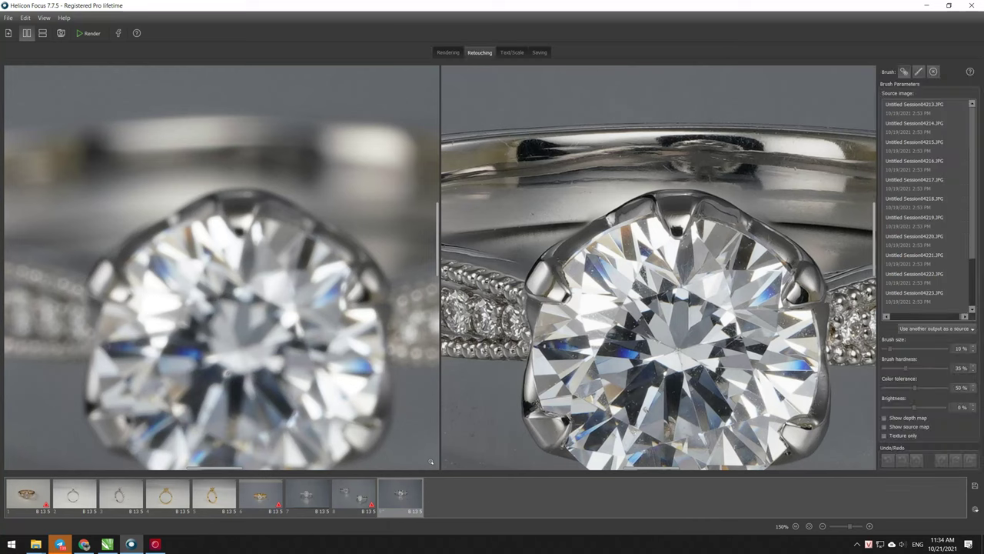
Pick source frame Session04218 and dab its detail onto the output with a 5% brush.
scroll(622, 219, up, 2)
click(922, 206)
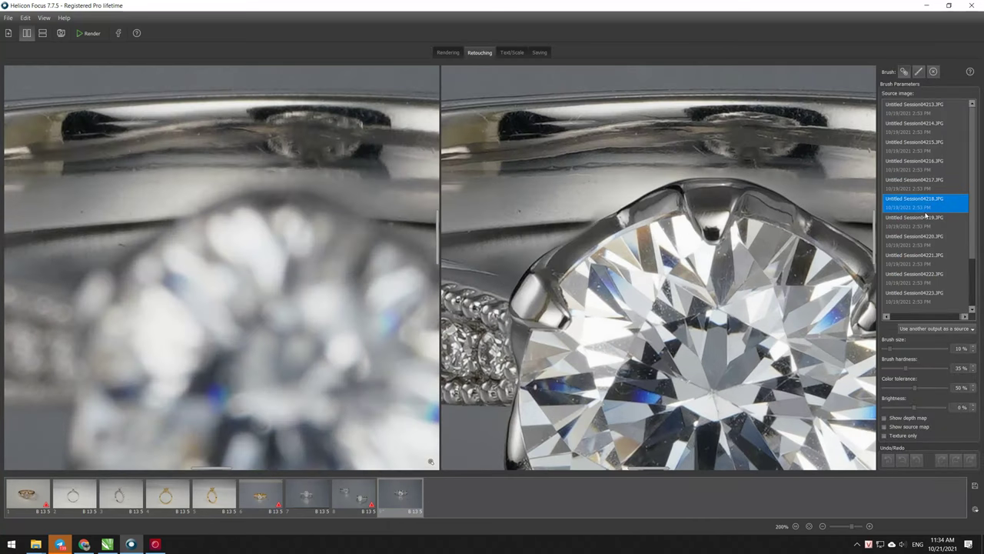
click(595, 214)
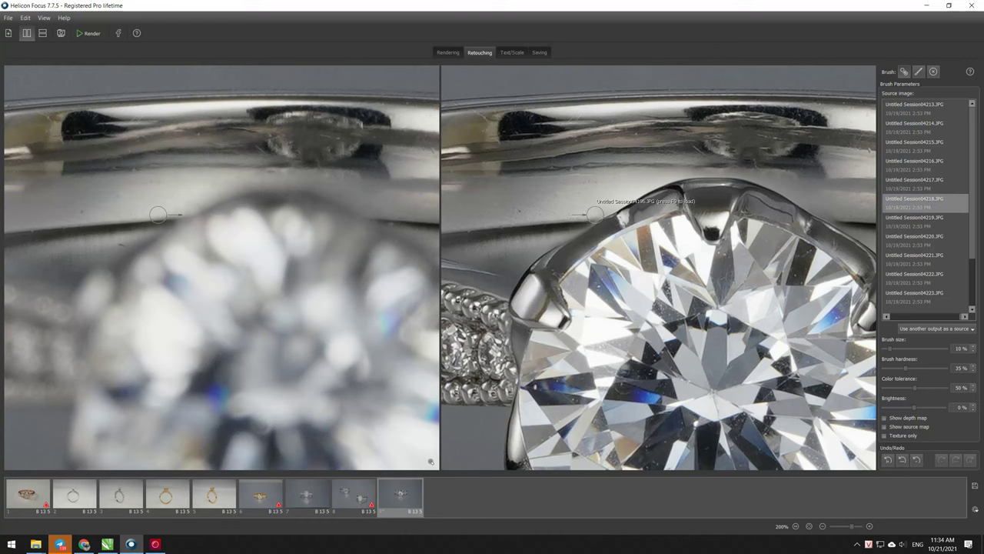
scroll(588, 216, up, 2)
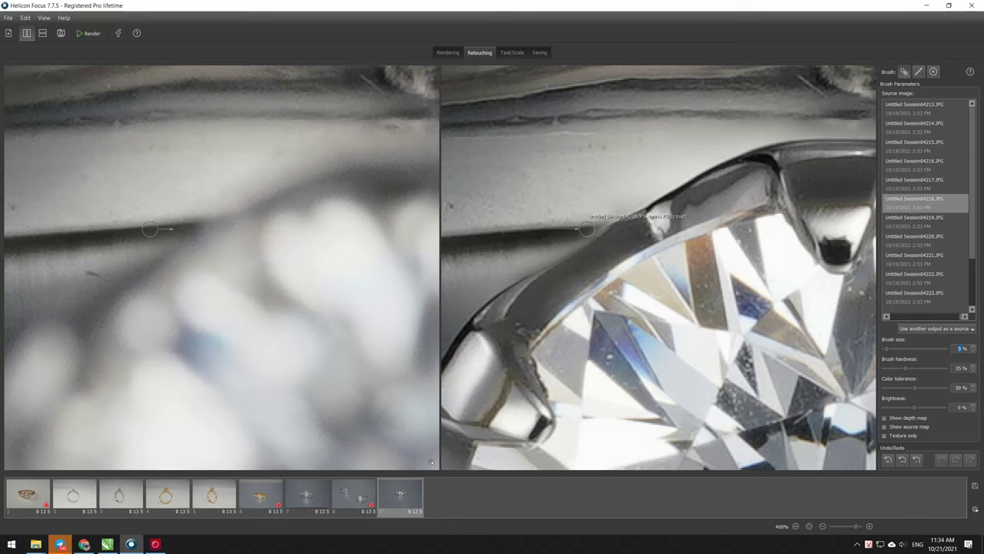
scroll(597, 223, down, 2)
scroll(604, 217, down, 1)
scroll(462, 235, up, 1)
scroll(538, 236, up, 1)
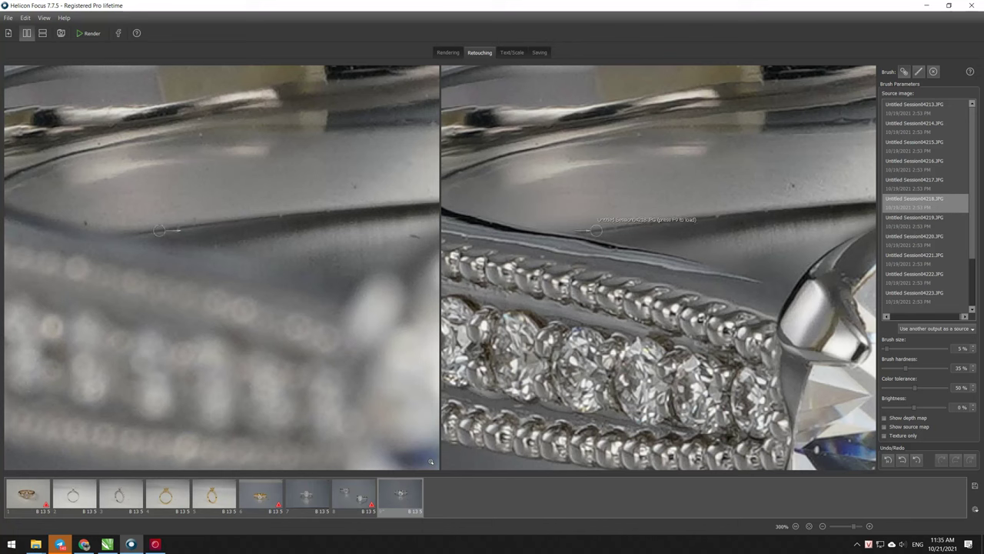
Paint Session04218 detail along the ring band's dark edge in the output.
scroll(542, 216, down, 1)
scroll(568, 219, down, 1)
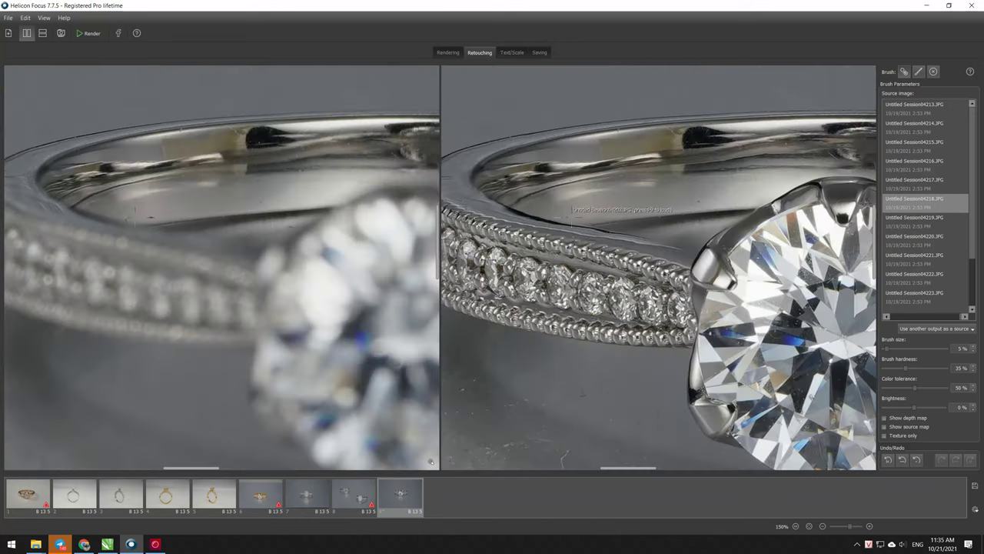
scroll(505, 195, down, 1)
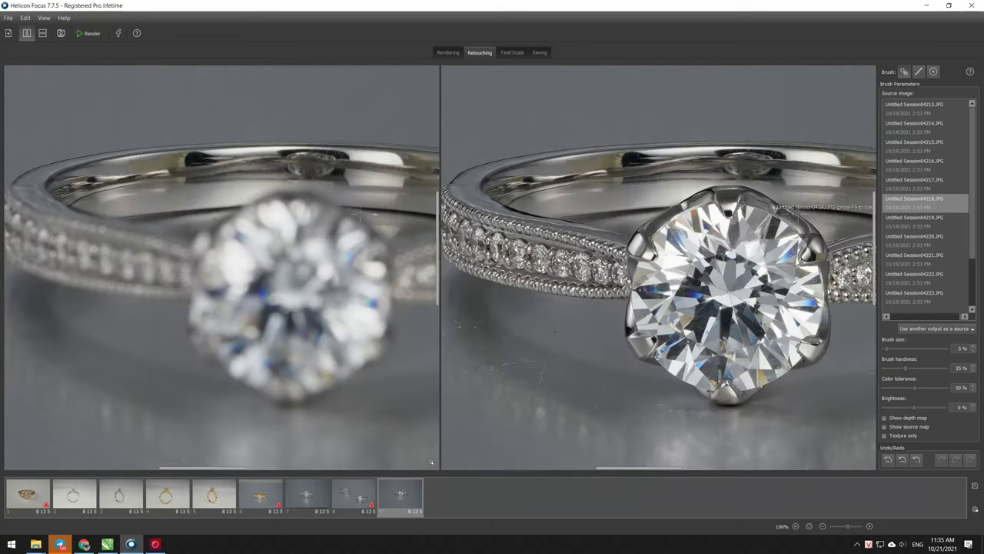
scroll(772, 211, up, 2)
scroll(765, 223, up, 2)
scroll(759, 233, up, 1)
scroll(754, 240, up, 1)
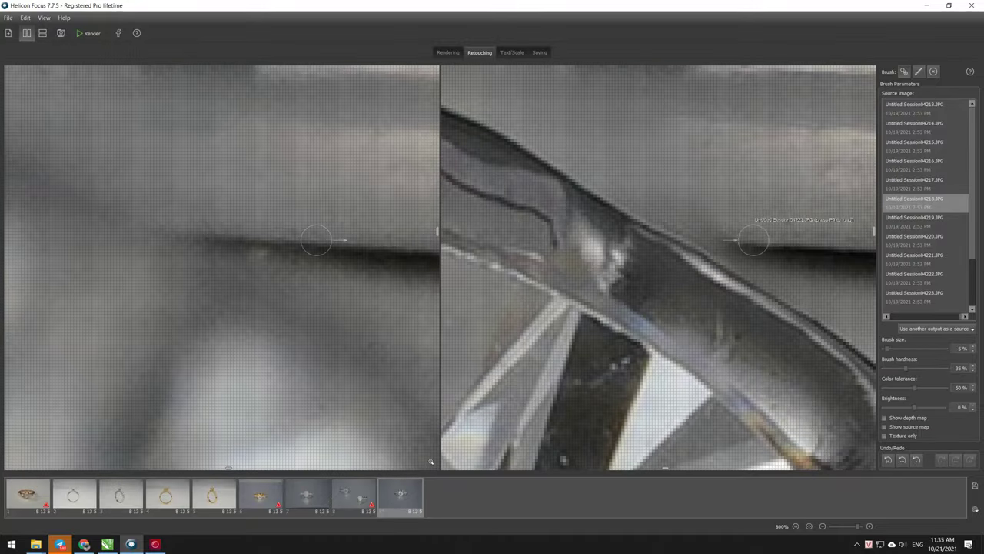
scroll(738, 237, down, 2)
scroll(638, 214, down, 2)
scroll(628, 211, down, 1)
scroll(653, 224, down, 1)
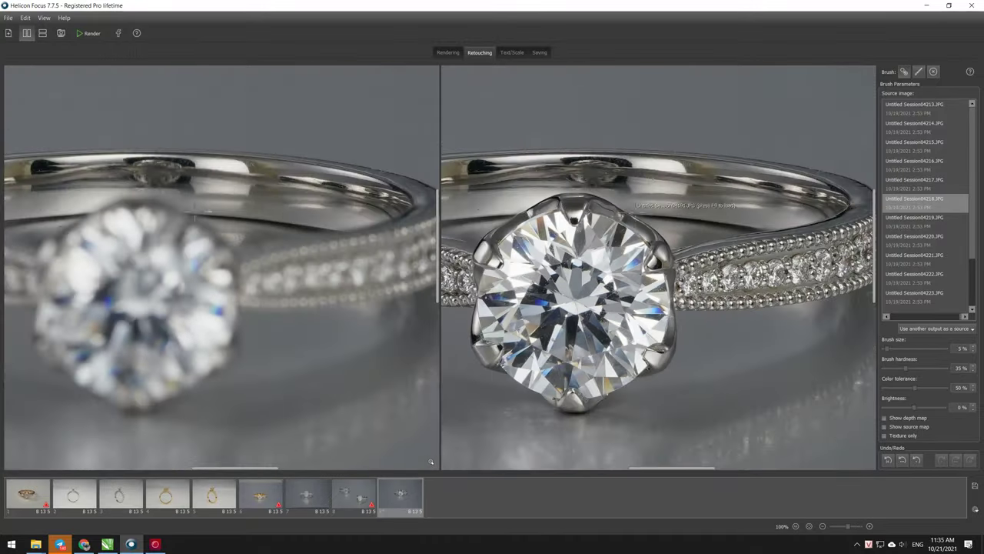
scroll(736, 260, up, 6)
mouse_move(714, 261)
mouse_down()
mouse_move(669, 259)
mouse_move(725, 281)
mouse_move(767, 279)
mouse_move(703, 283)
mouse_move(781, 283)
mouse_up()
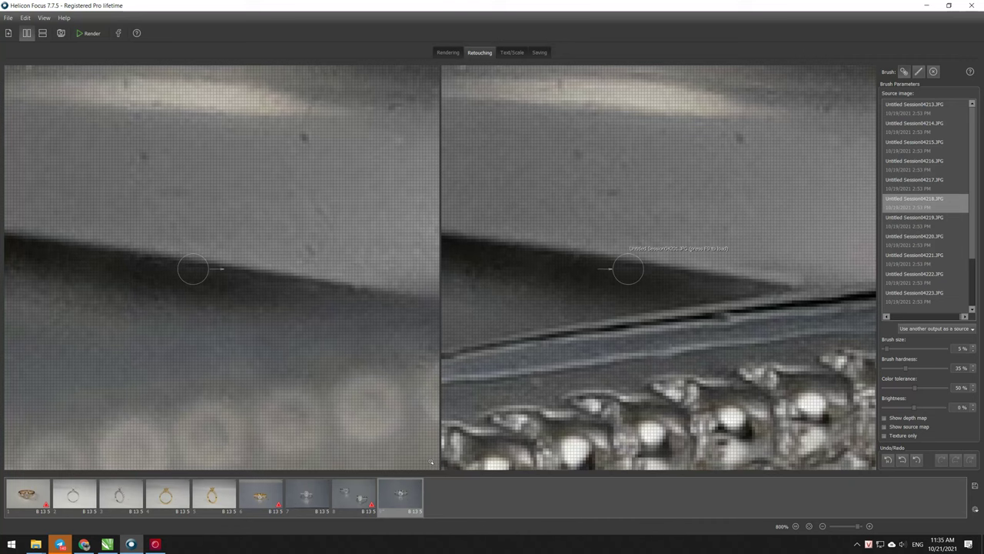
Switch the paint source to frame Session04219.
scroll(626, 272, down, 3)
scroll(692, 265, down, 2)
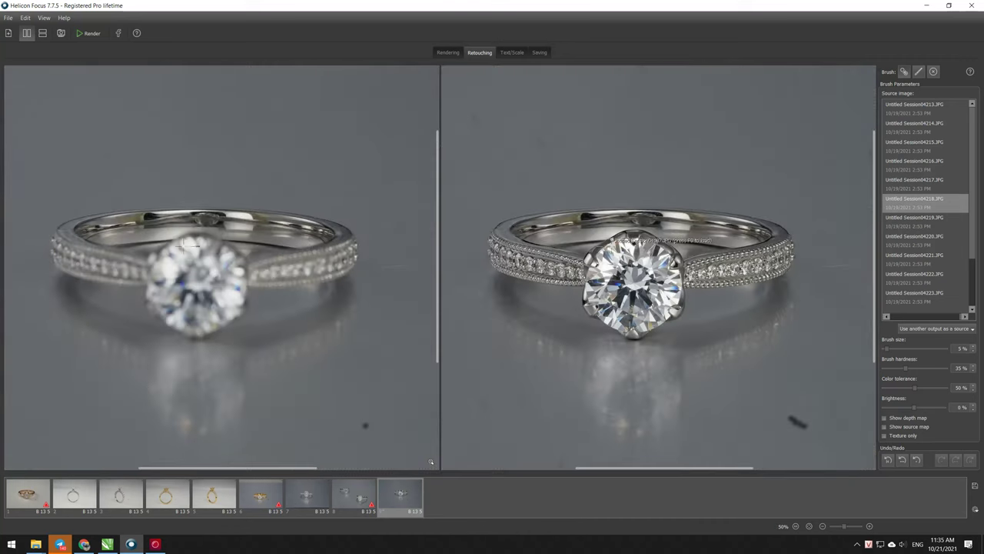
scroll(692, 293, up, 2)
scroll(677, 256, up, 1)
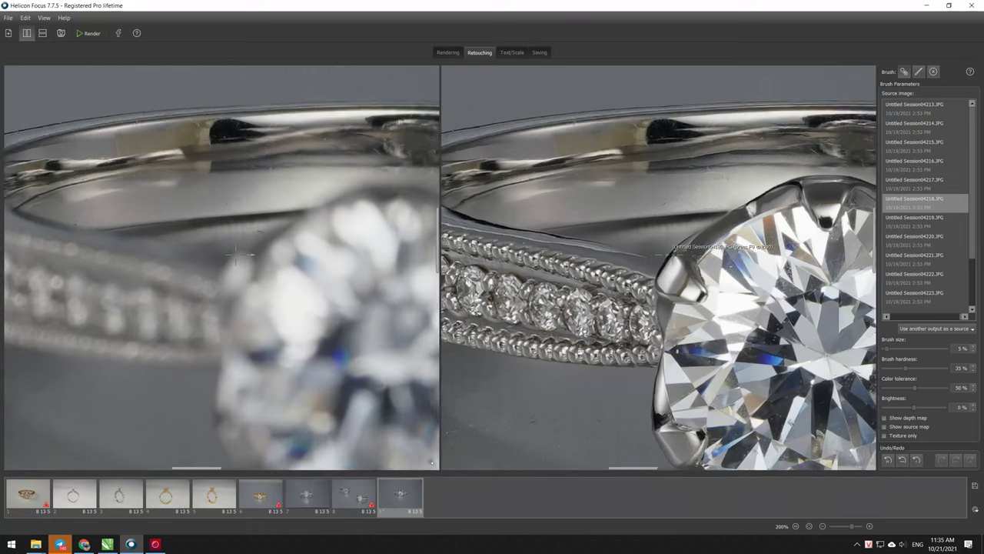
click(923, 220)
Choose source frame Session04196 and paint its detail along the ring band's edge.
click(929, 256)
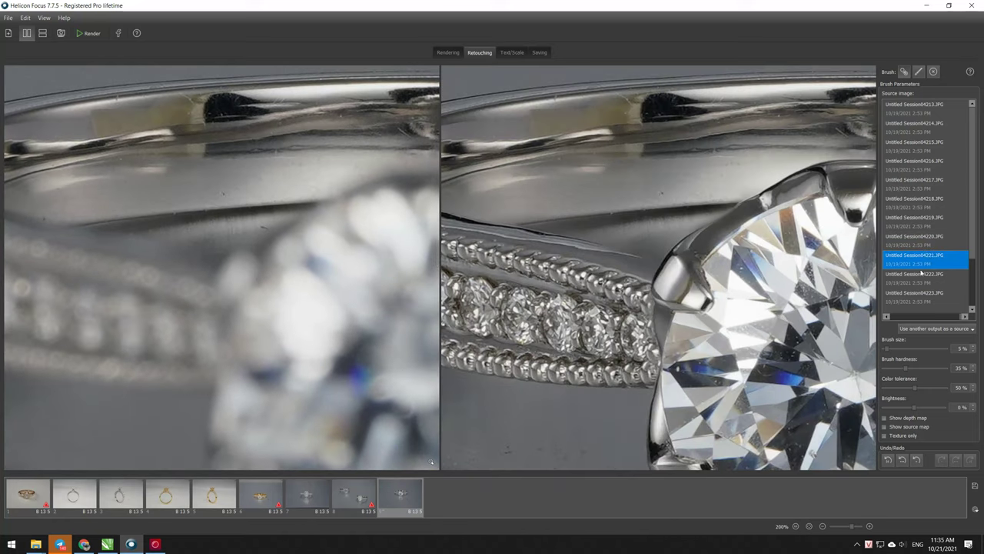
drag(926, 264, 927, 204)
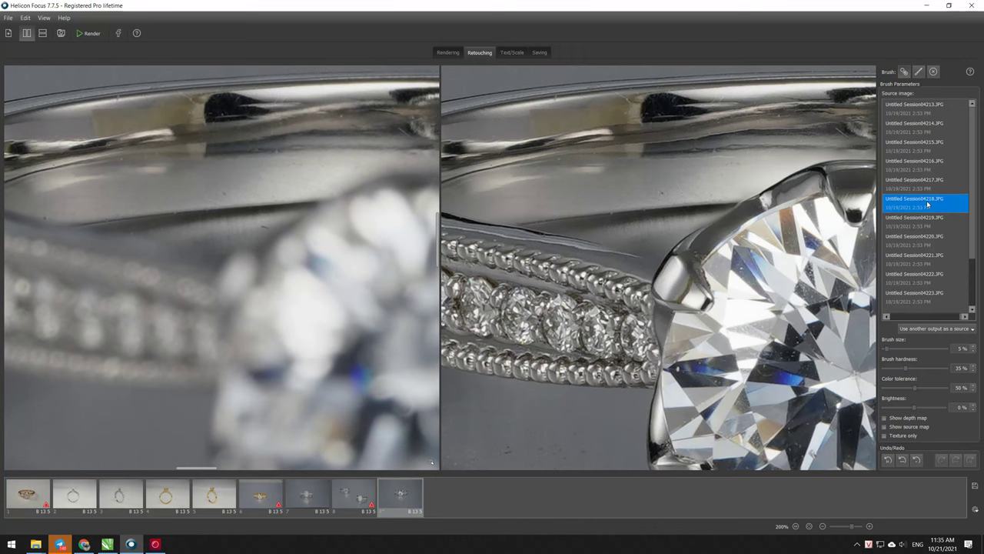
drag(927, 203, 922, 163)
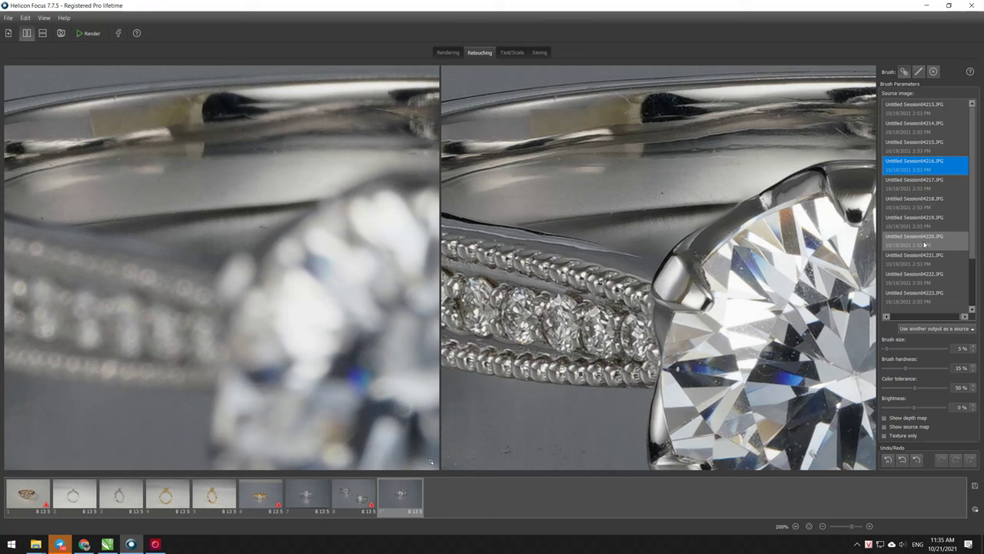
scroll(925, 245, up, 8)
click(917, 237)
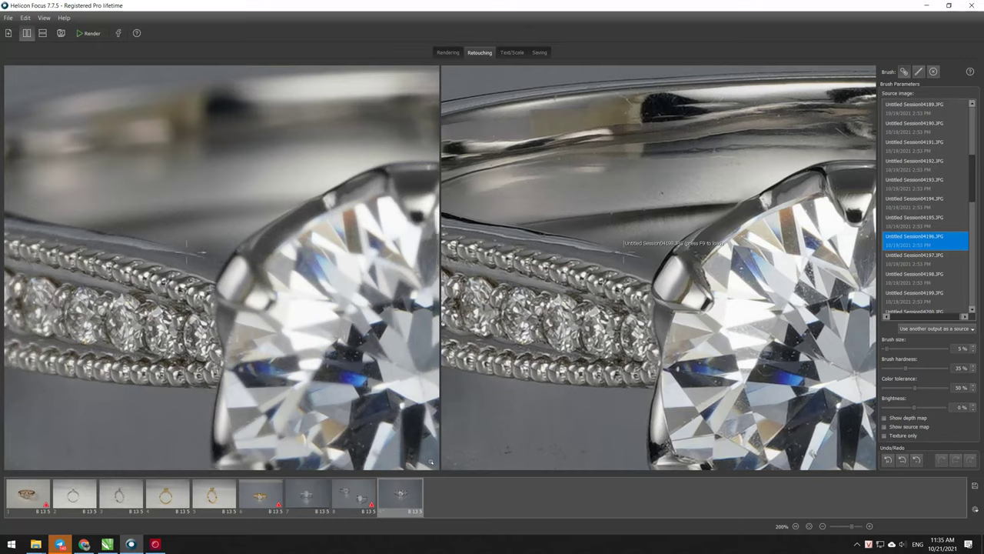
scroll(646, 245, up, 1)
drag(580, 238, 667, 259)
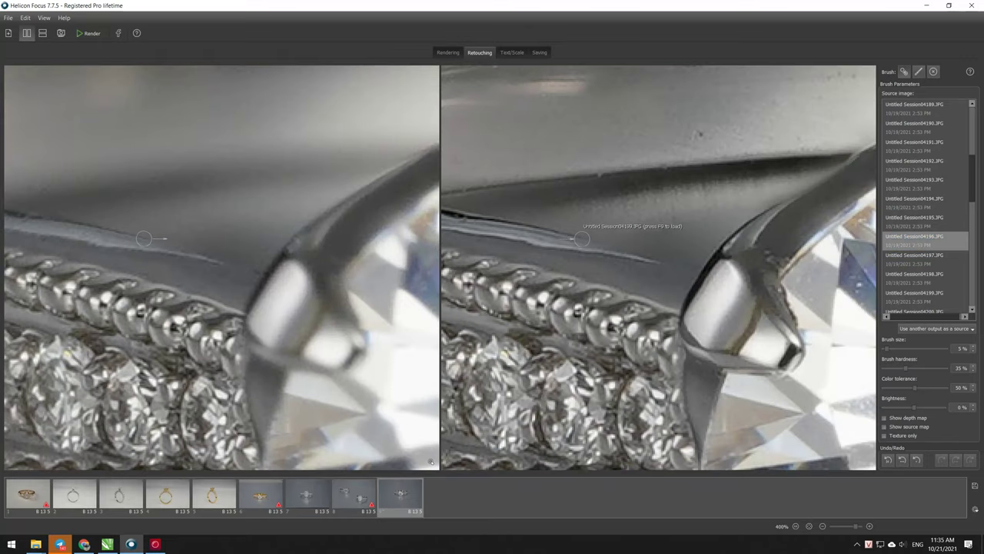
Compare source frames 04193 through 04199 as brush sources.
click(915, 206)
key(Up)
click(915, 240)
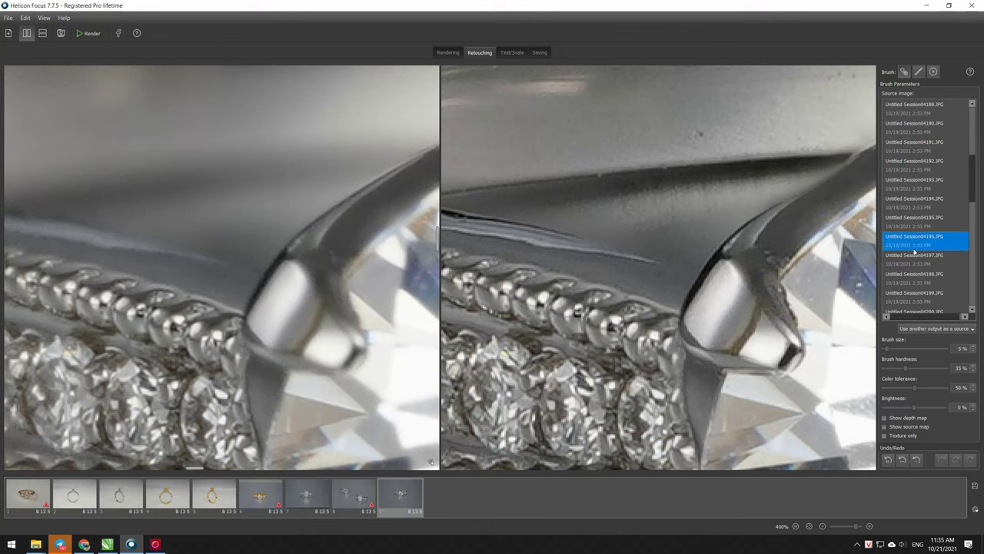
click(915, 258)
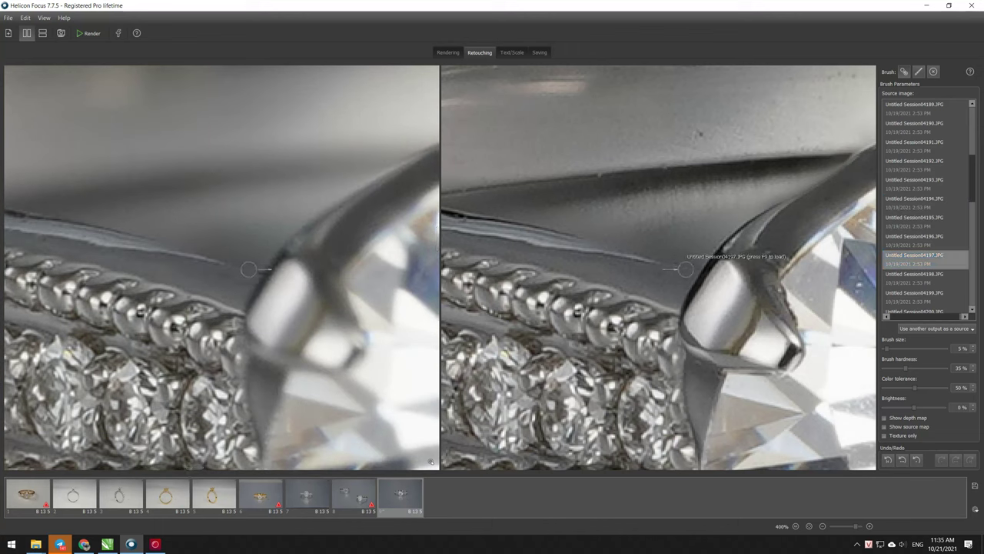
click(884, 275)
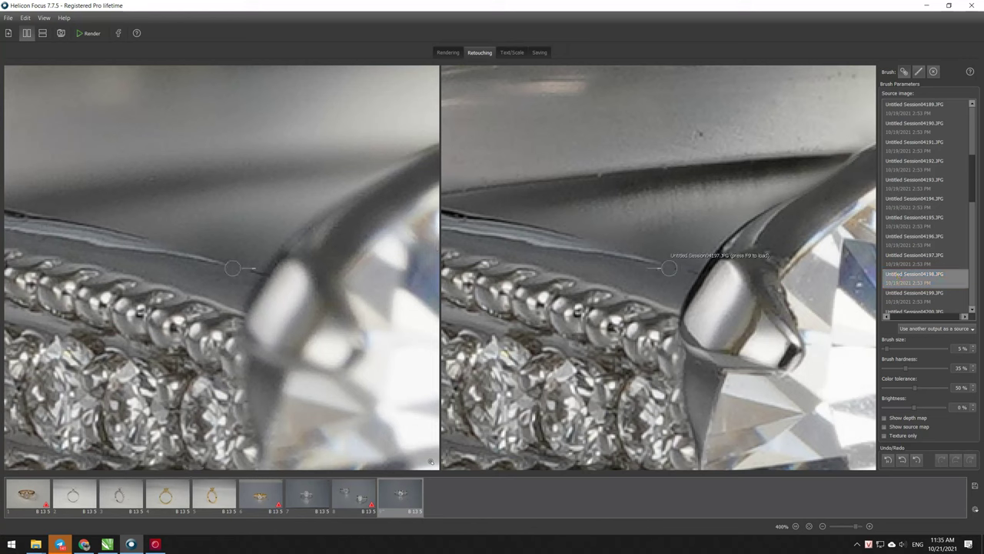
click(909, 298)
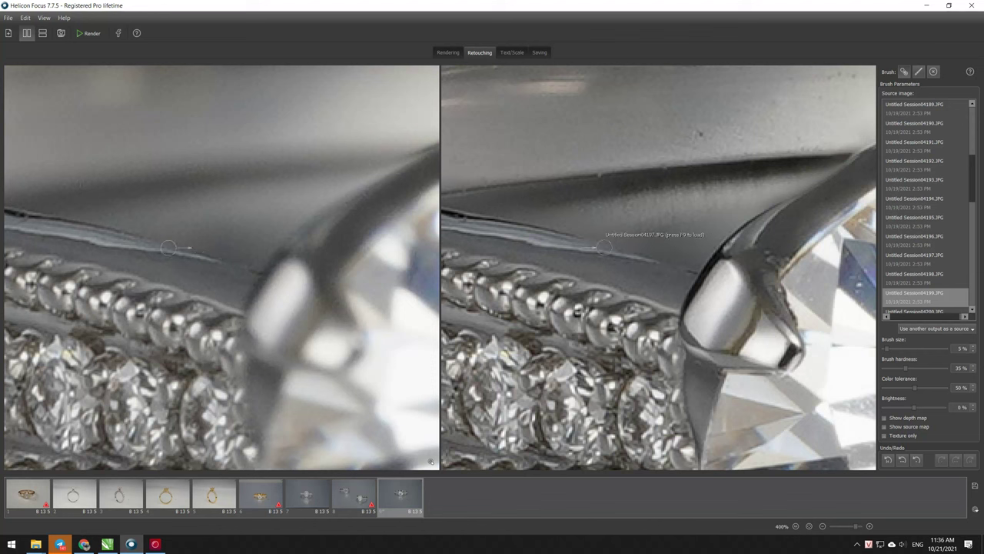
Inspect the band edge up close and try source frames 04192 through 04196.
scroll(415, 206, down, 2)
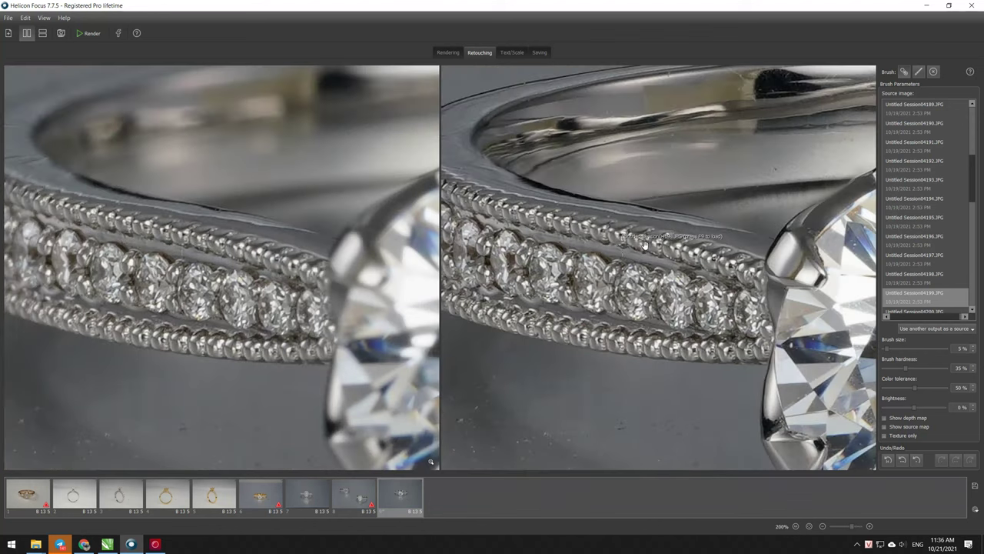
scroll(723, 250, right, 5)
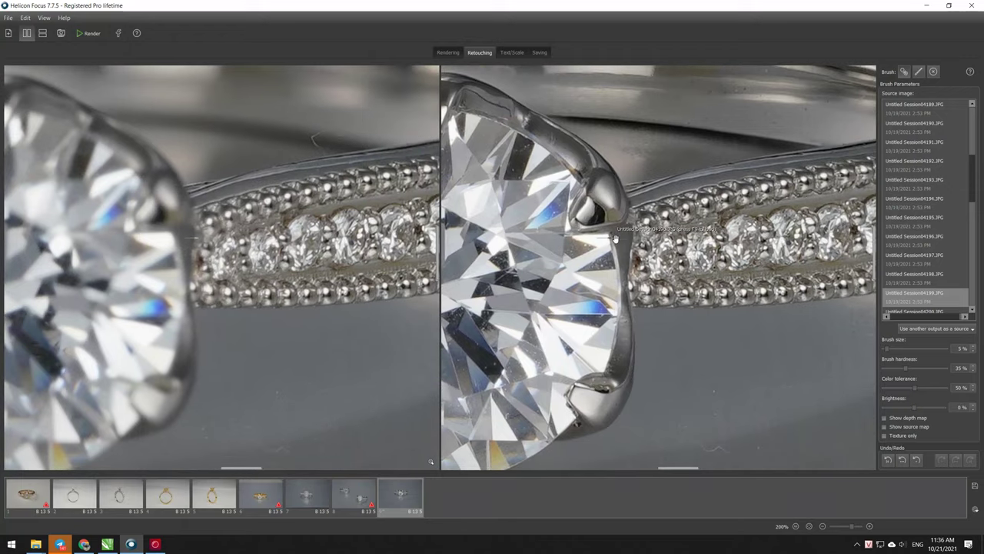
scroll(615, 239, up, 2)
scroll(646, 198, up, 2)
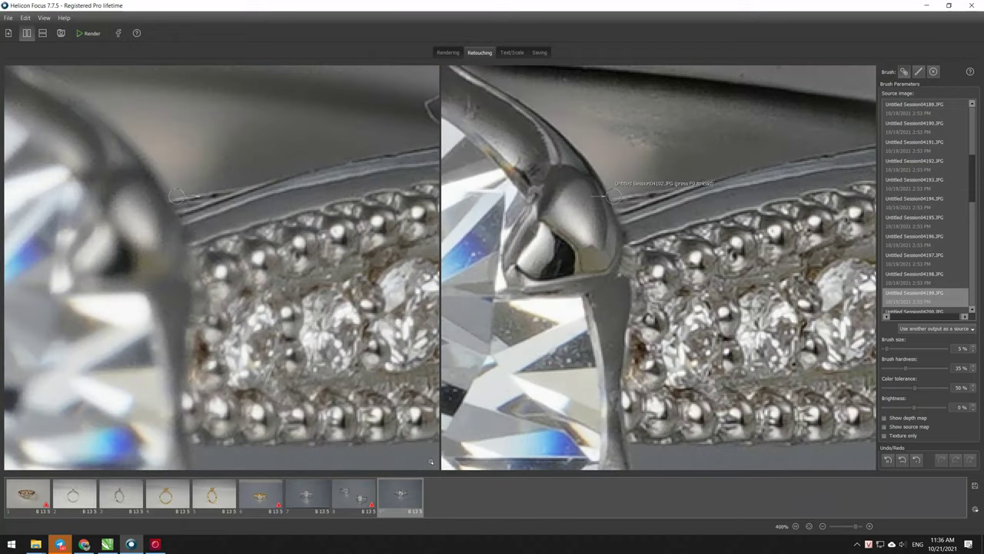
scroll(679, 205, down, 4)
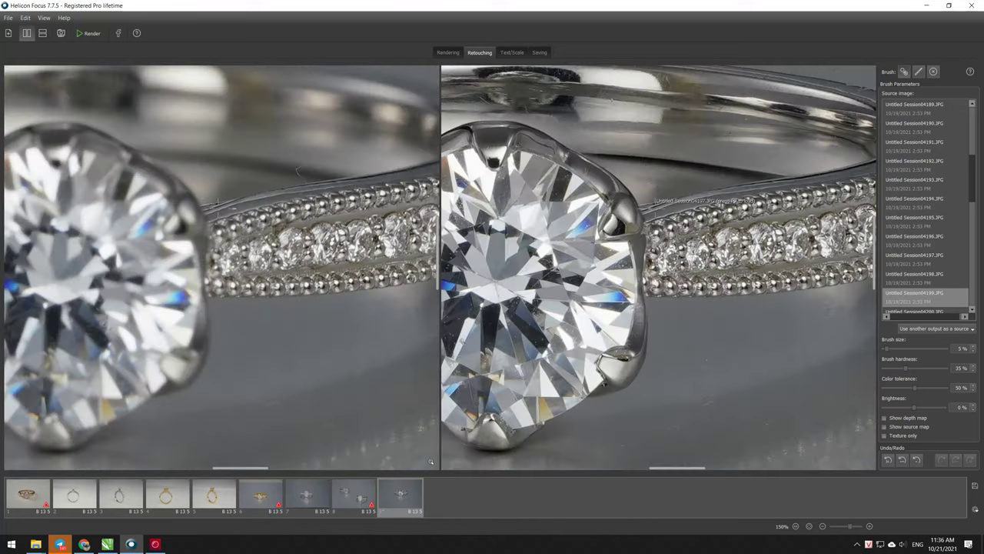
scroll(680, 205, down, 2)
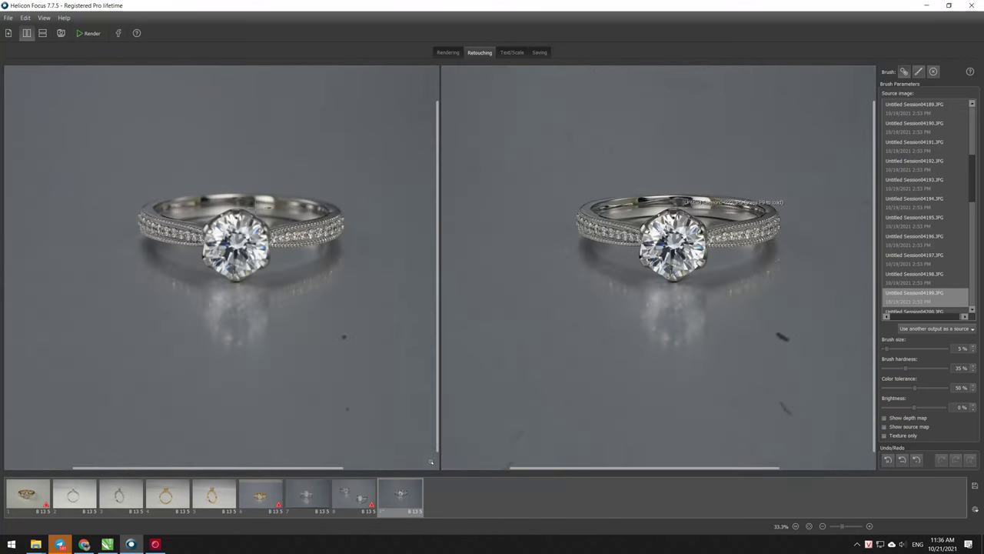
scroll(542, 219, up, 4)
scroll(542, 221, up, 2)
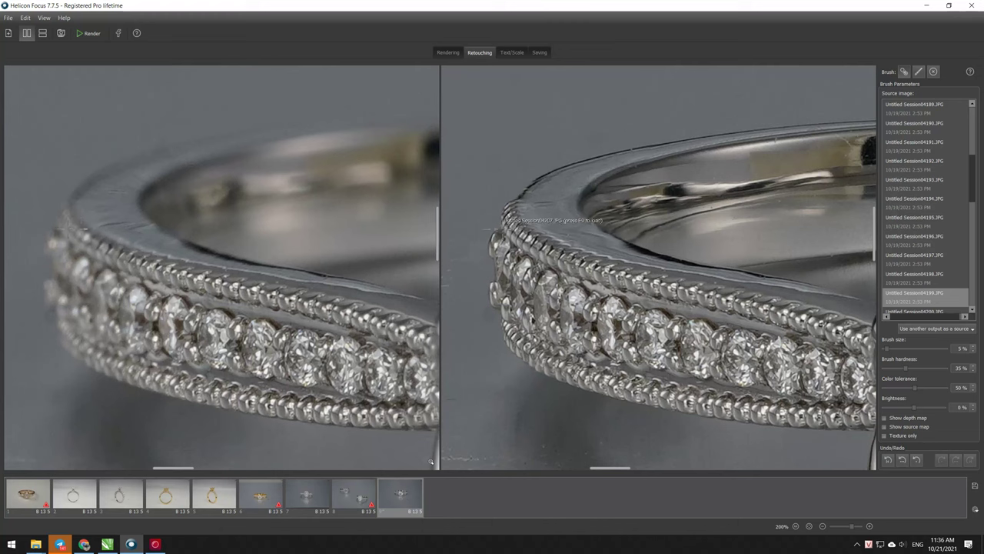
scroll(515, 169, up, 3)
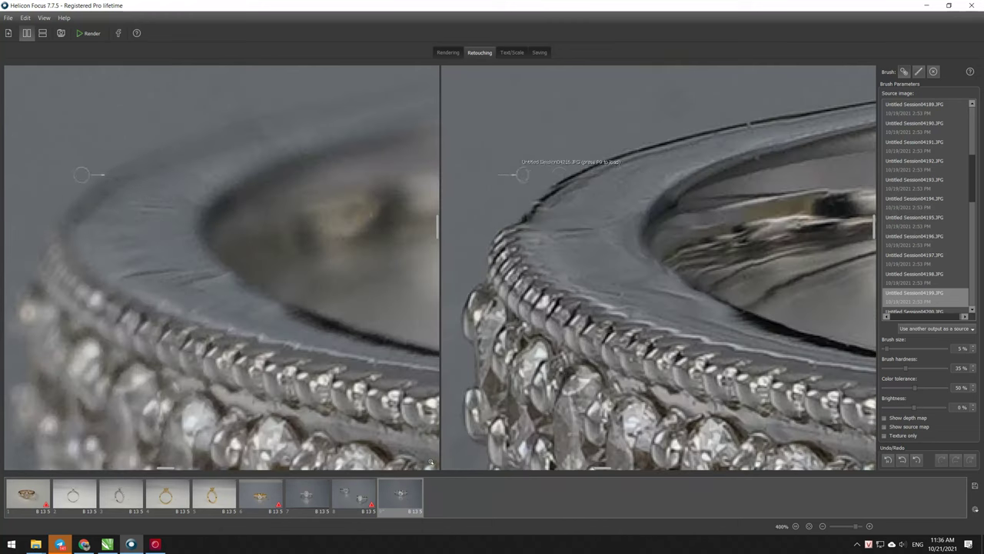
click(895, 174)
click(899, 200)
click(900, 219)
click(899, 238)
Try earlier source frames 04181 through 04189 for the band edge.
scroll(901, 204, up, 4)
click(902, 201)
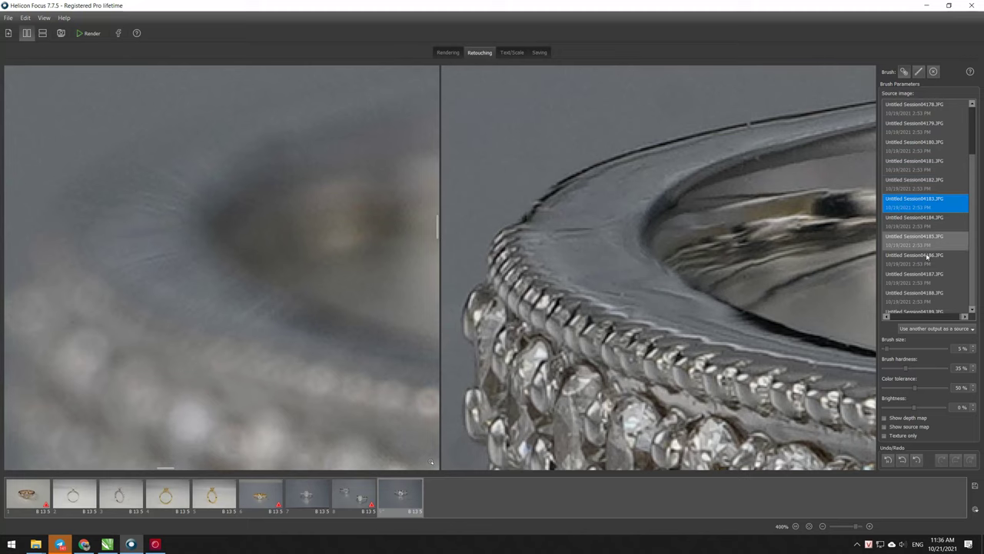
click(927, 258)
click(922, 296)
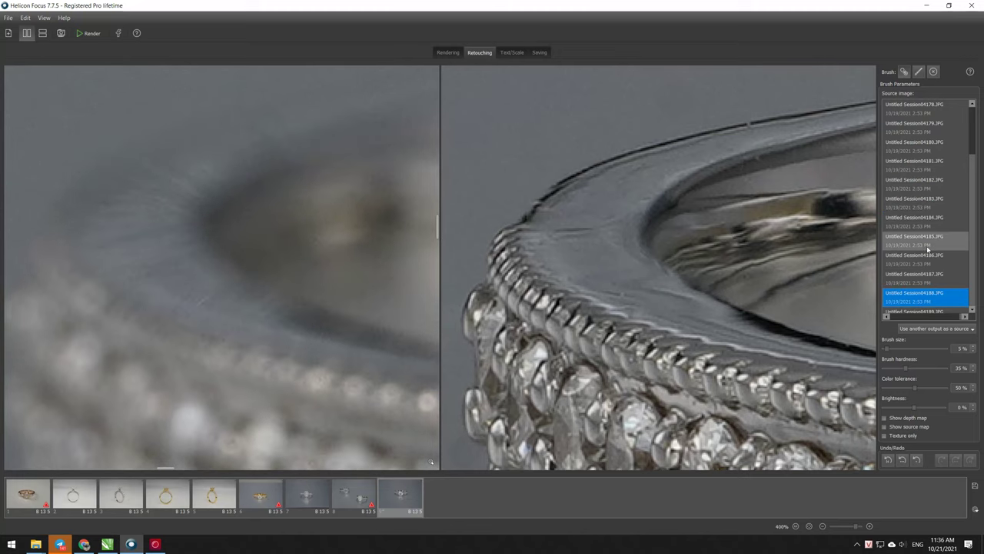
click(926, 201)
click(924, 165)
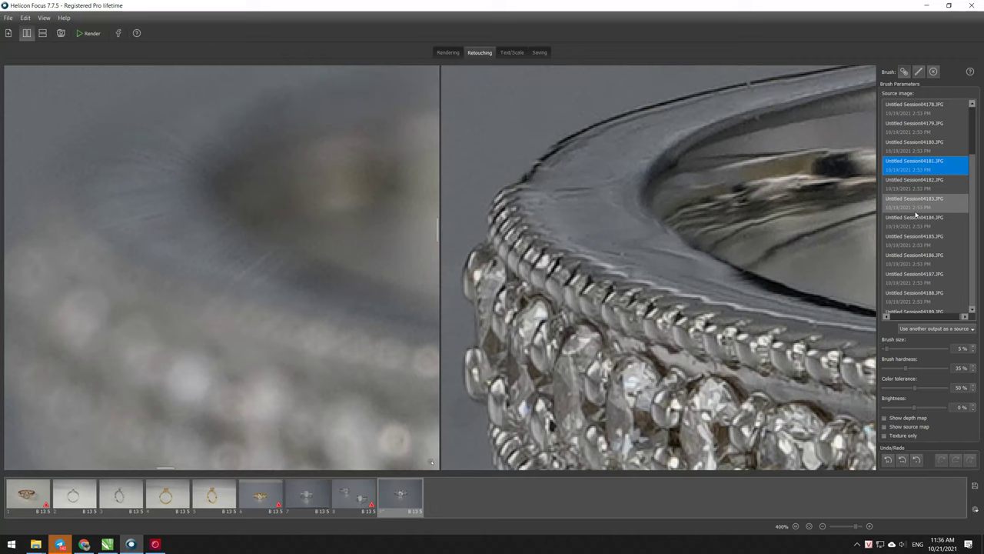
click(915, 221)
click(919, 239)
scroll(919, 242, down, 1)
click(923, 260)
scroll(922, 277, down, 1)
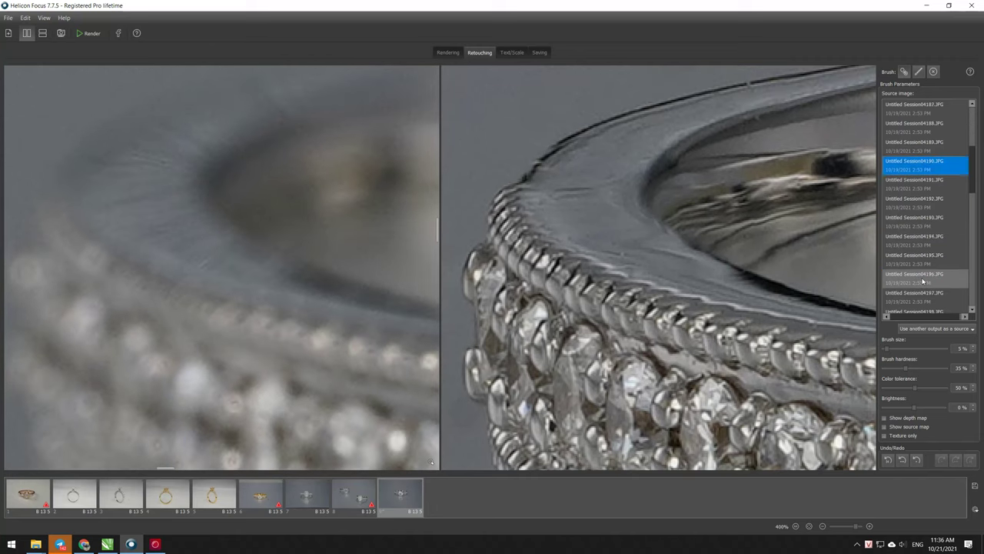
scroll(922, 276, down, 2)
Select sharper source frame 04211 and paint its detail along the band's top edge.
click(919, 277)
click(918, 296)
scroll(916, 231, down, 2)
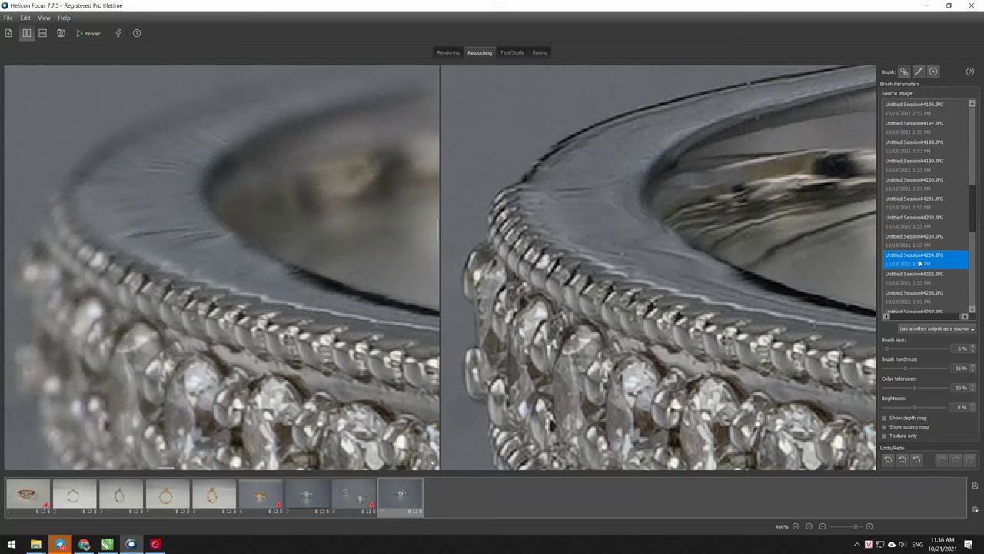
click(917, 259)
click(916, 277)
scroll(917, 254, down, 1)
click(916, 257)
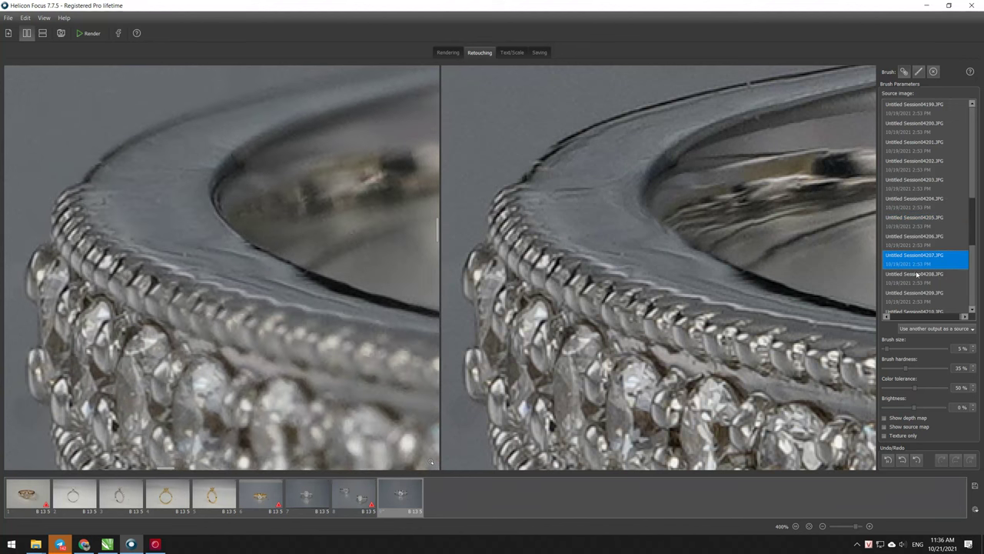
click(916, 277)
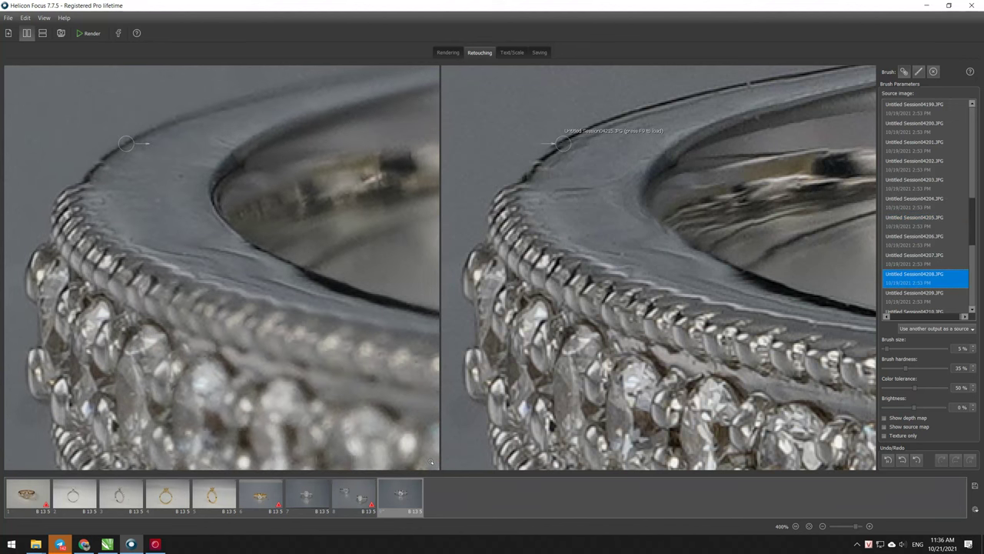
scroll(923, 241, down, 3)
click(901, 162)
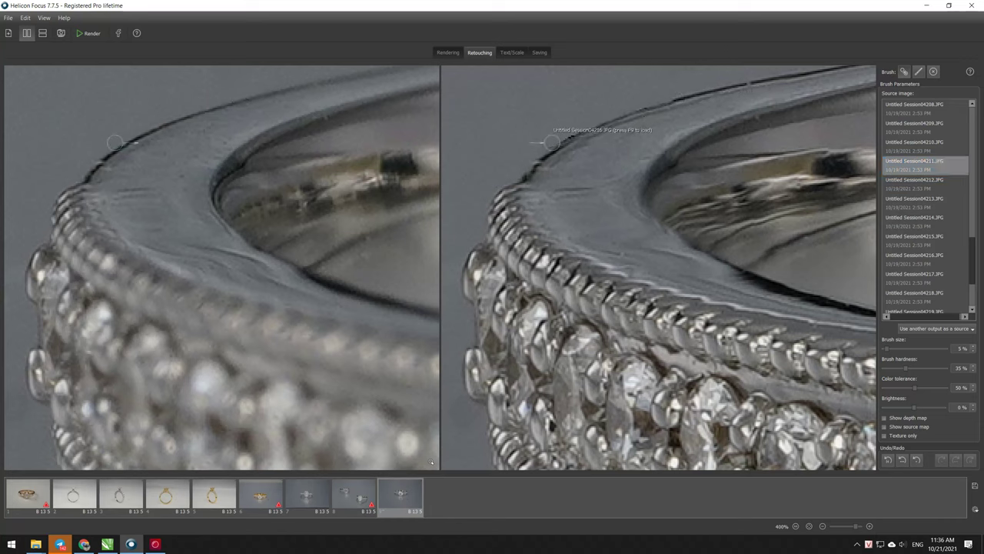
mouse_move(536, 153)
mouse_down()
mouse_move(650, 105)
mouse_move(527, 175)
mouse_up()
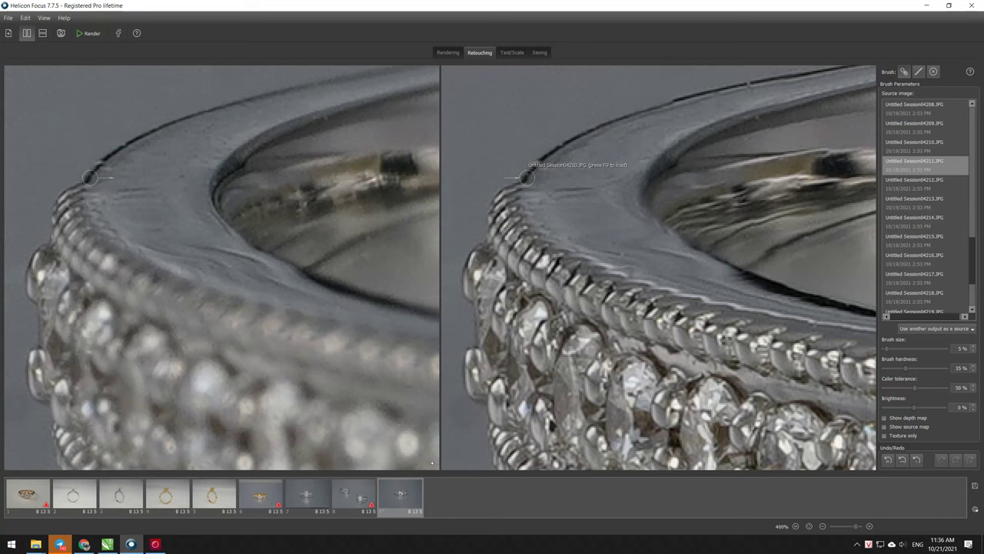
Paint detail from frames 04213 and 04214 onto the band's top edge and inner rim.
click(922, 152)
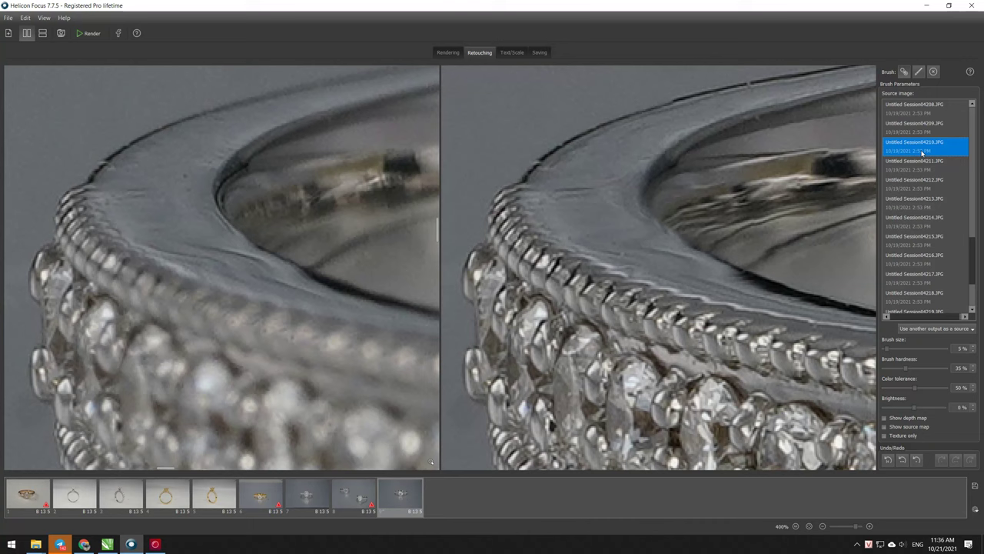
click(923, 184)
click(923, 205)
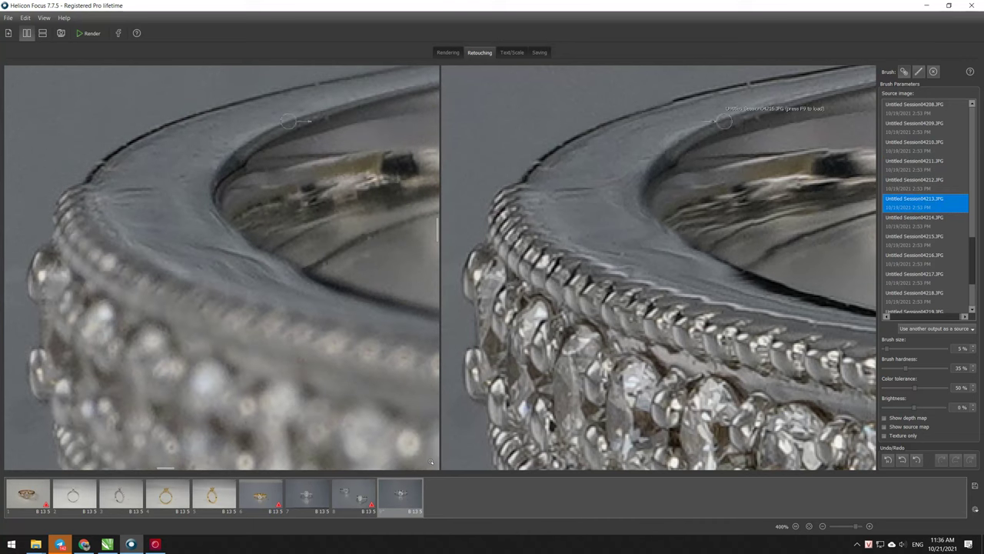
click(673, 101)
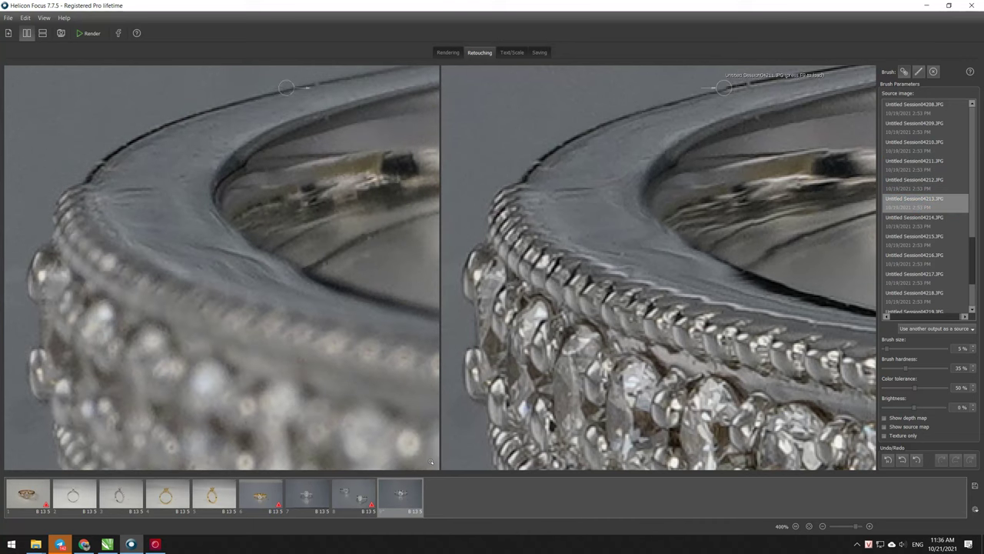
scroll(477, 152, down, 2)
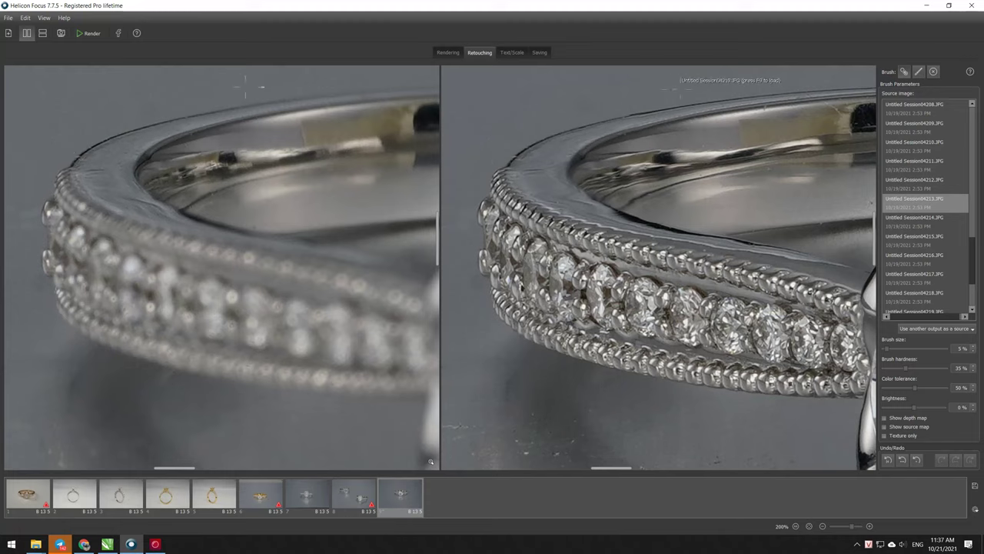
scroll(682, 88, up, 1)
click(921, 223)
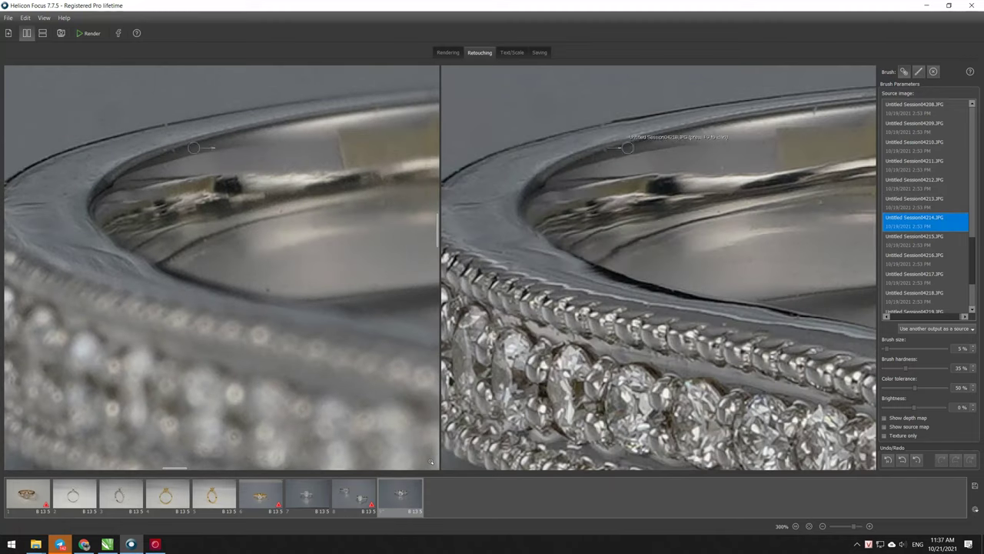
click(607, 121)
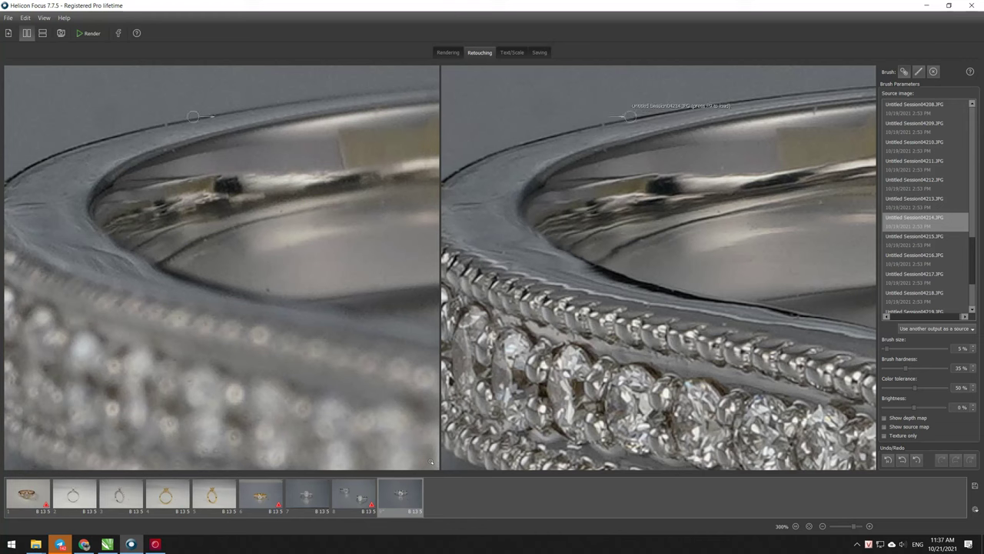
scroll(476, 172, down, 2)
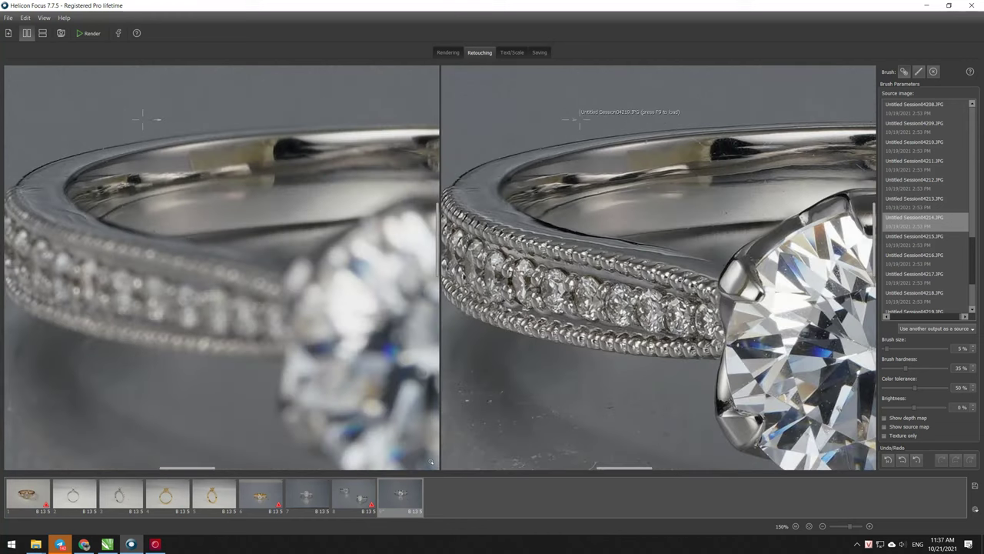
scroll(585, 123, down, 1)
scroll(599, 138, down, 1)
scroll(622, 166, down, 1)
scroll(646, 191, down, 1)
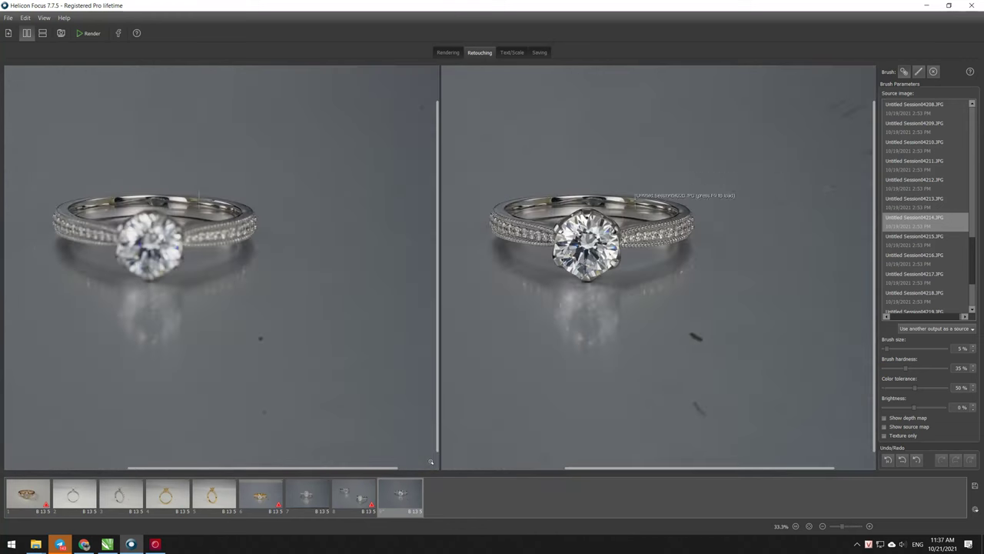
scroll(649, 191, up, 3)
scroll(692, 191, up, 2)
scroll(738, 191, up, 1)
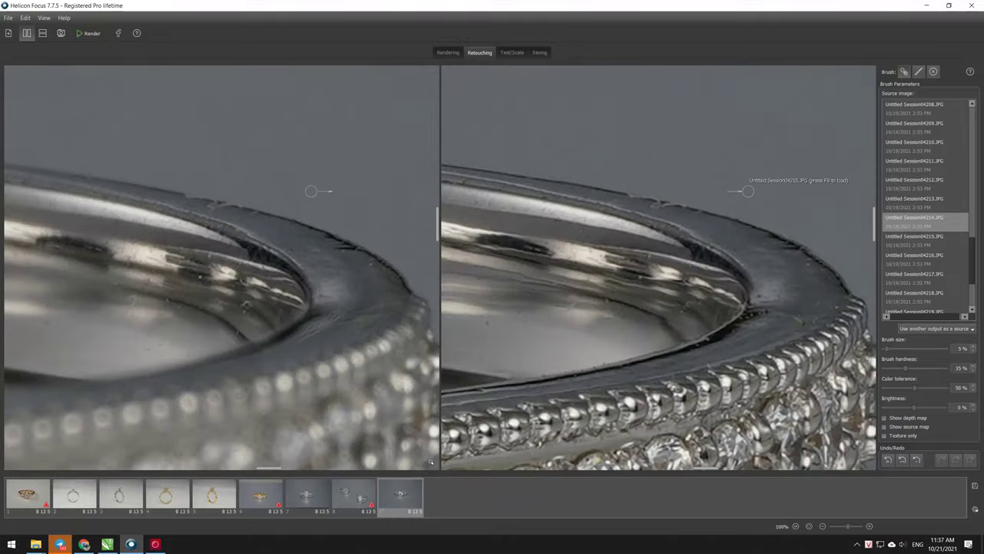
scroll(748, 191, down, 2)
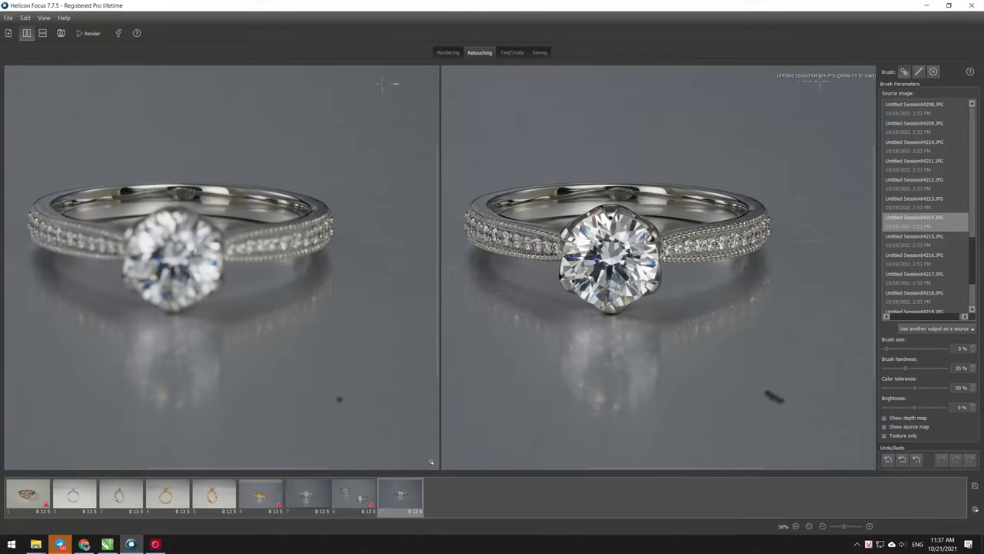
click(541, 54)
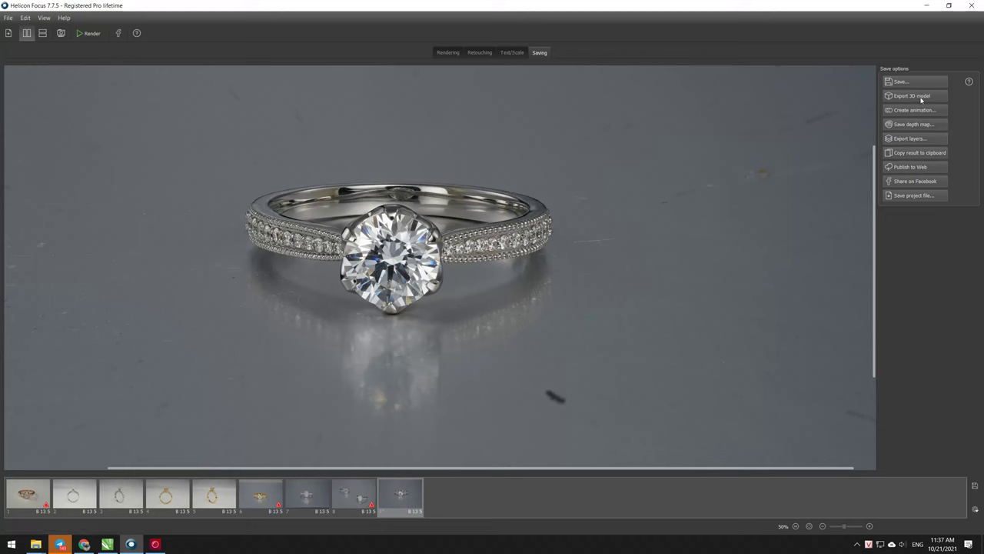
Save the retouched ring image as the TIFF file T10.
click(901, 81)
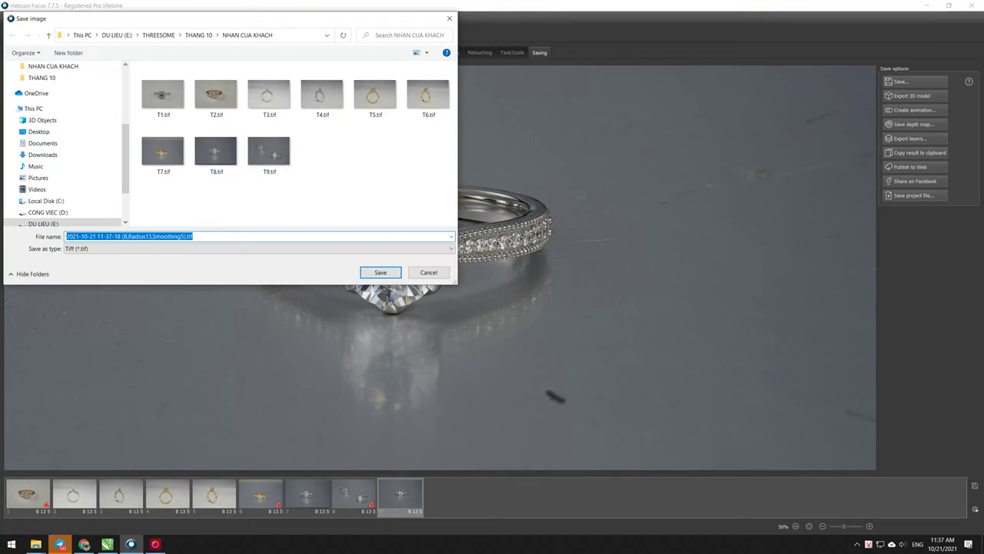
text(t)
key(BackSpace)
text(T10)
key(Return)
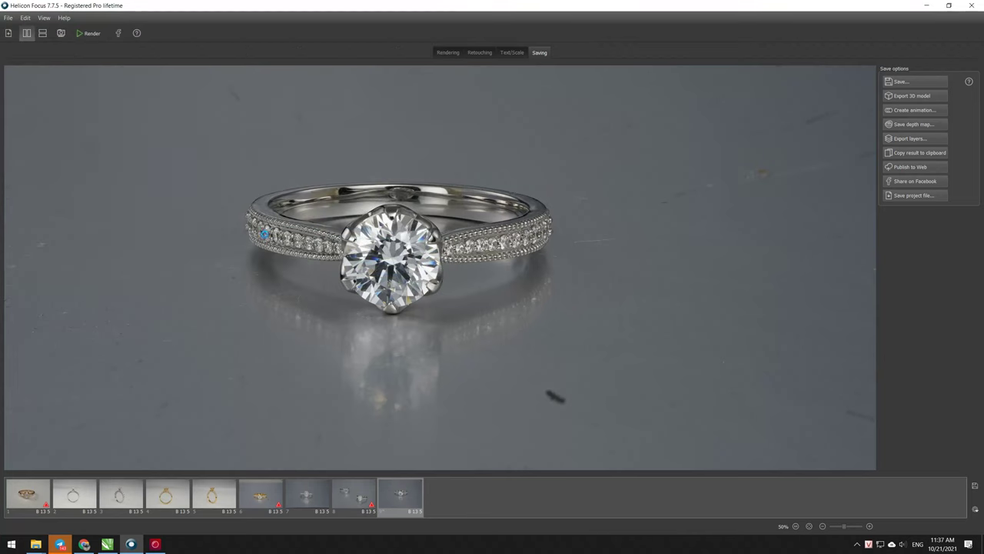
scroll(278, 238, up, 2)
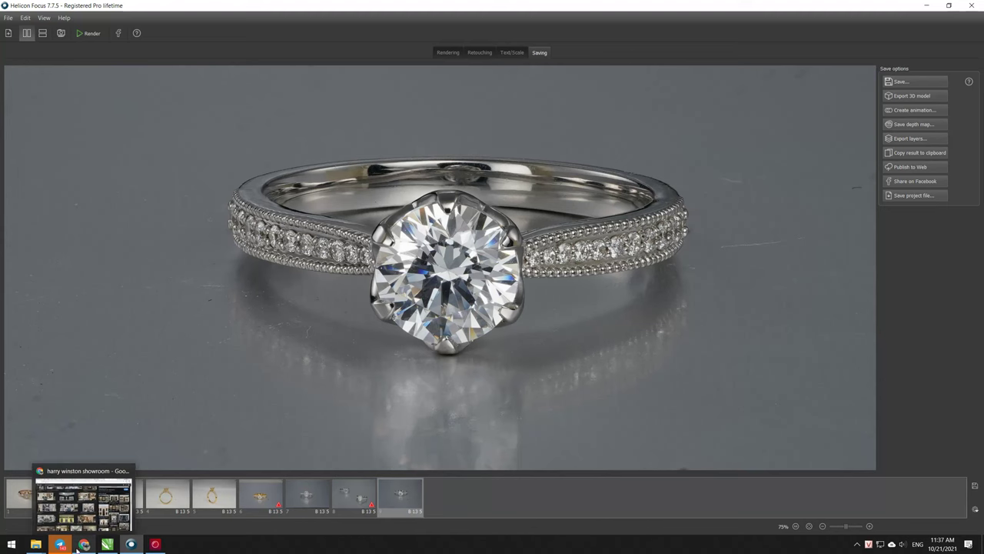
key(alt+Tab)
Select photos Session04224 through Session04312 in File Explorer and drag them toward Helicon Focus.
click(489, 242)
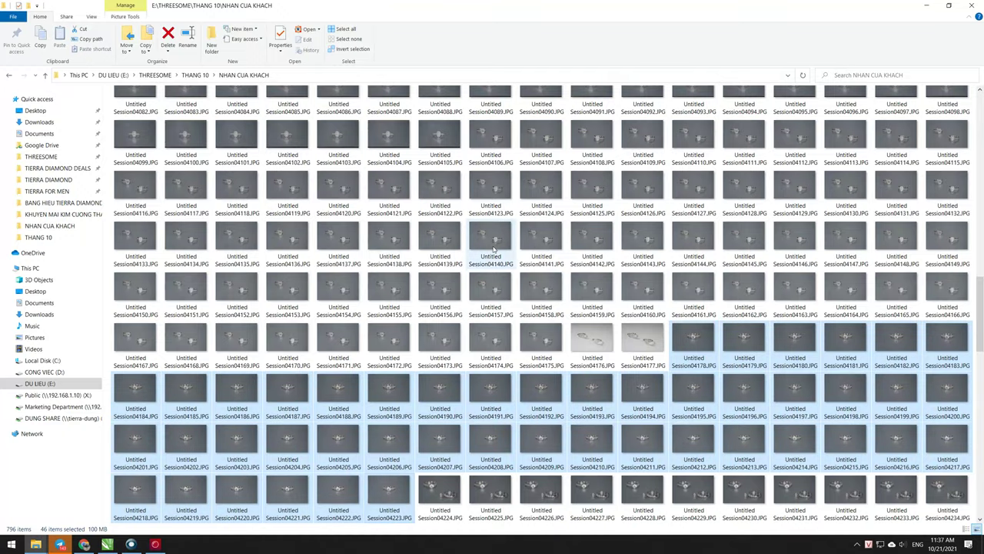
scroll(592, 184, down, 2)
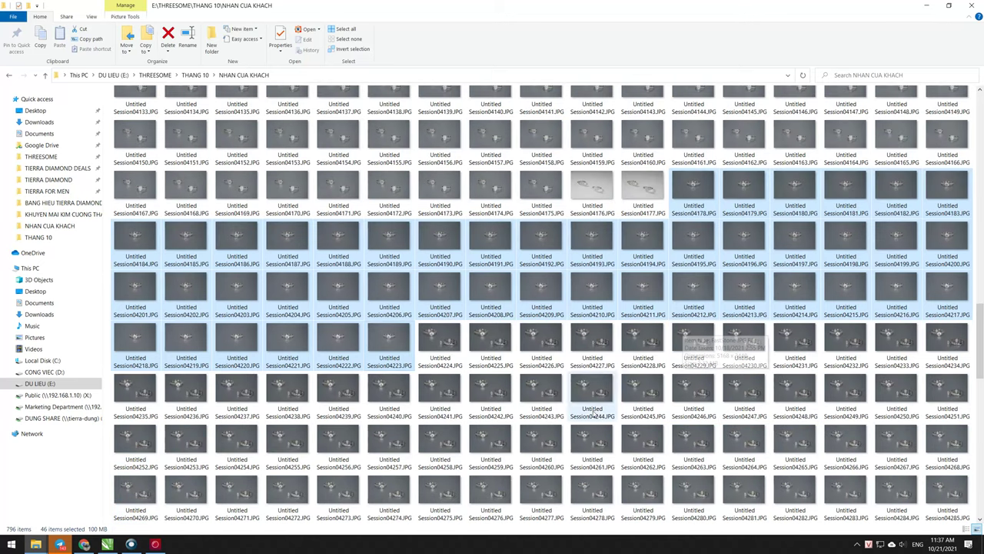
mouse_move(440, 339)
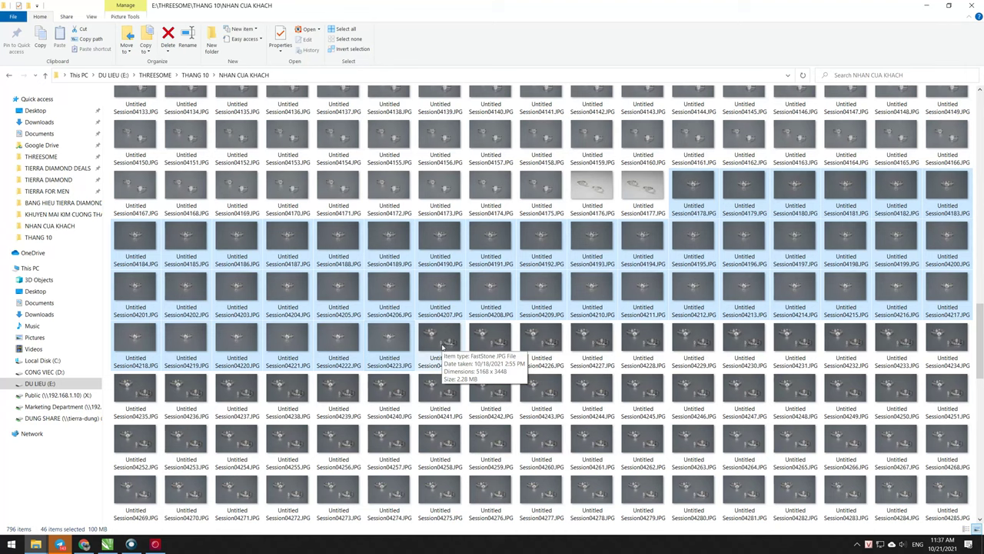
click(432, 341)
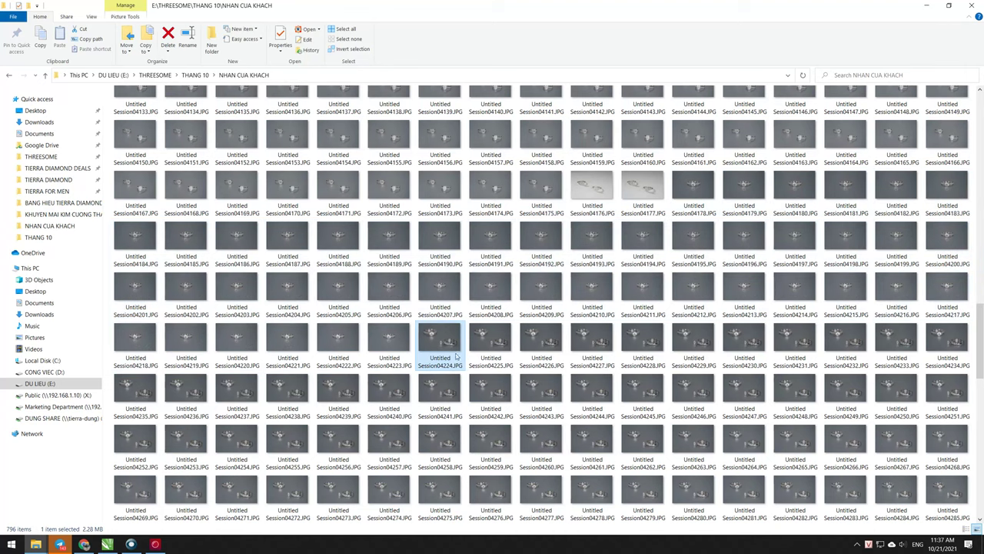
scroll(459, 348, down, 3)
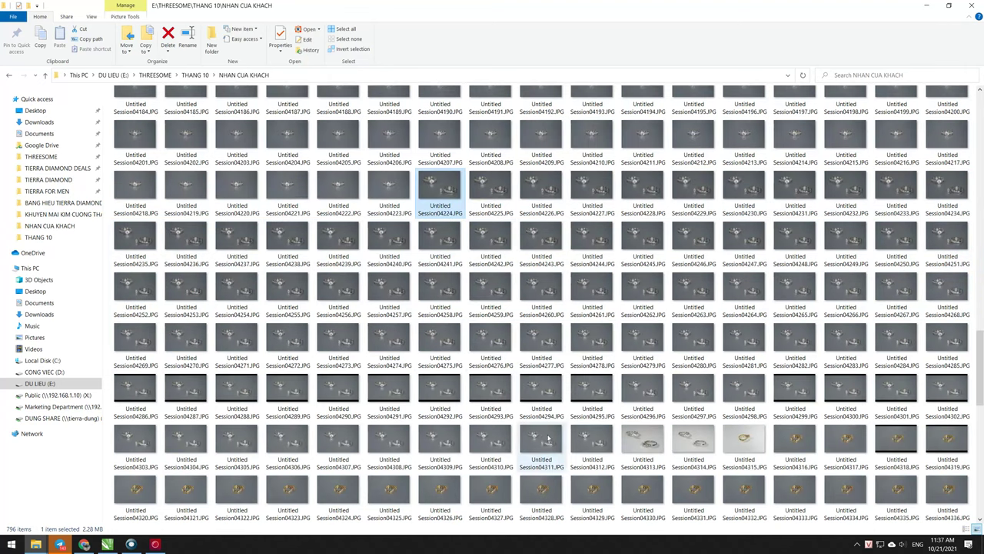
shift+click(597, 444)
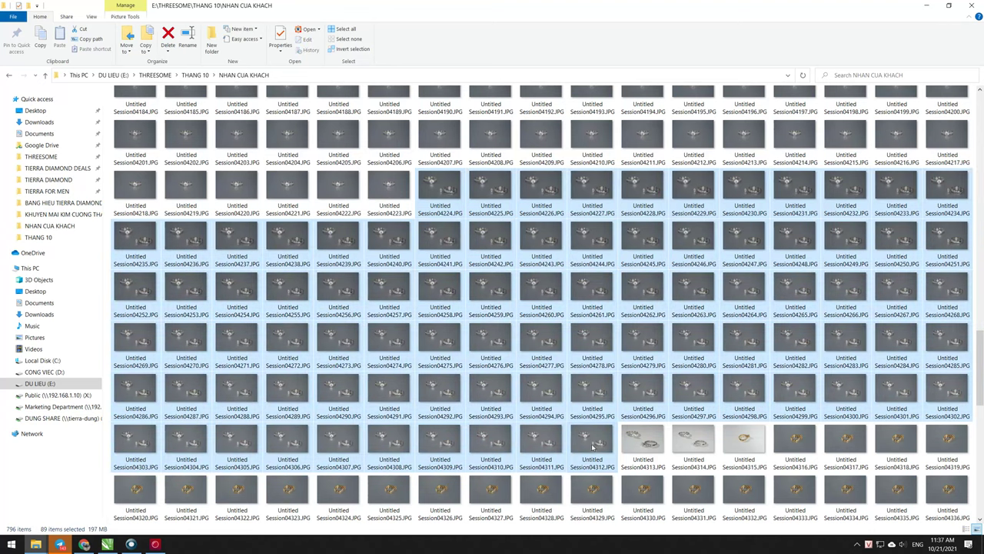
mouse_move(592, 439)
drag(596, 445, 135, 547)
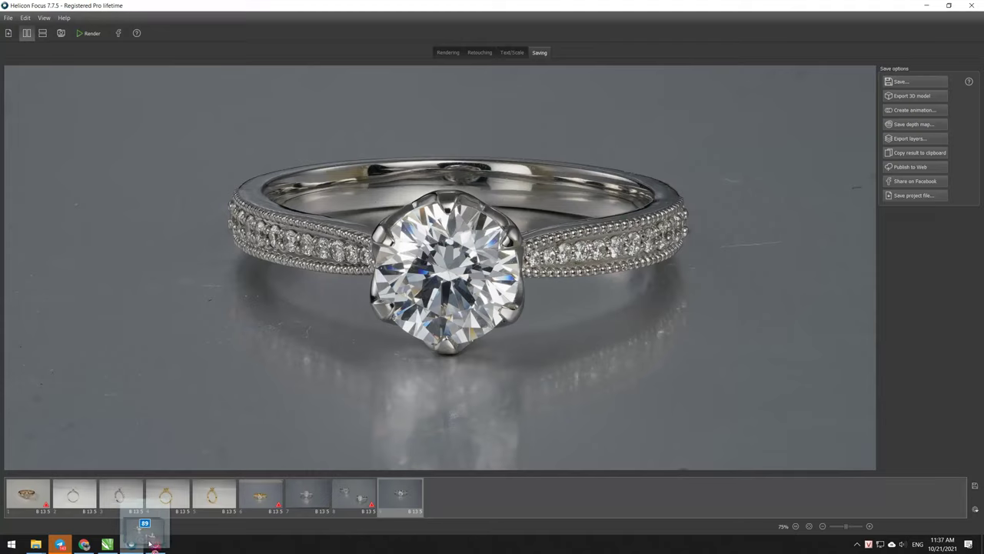
Load the 89 ring photos into Helicon Focus and render them into one stacked image.
drag(135, 547, 490, 345)
scroll(548, 258, down, 2)
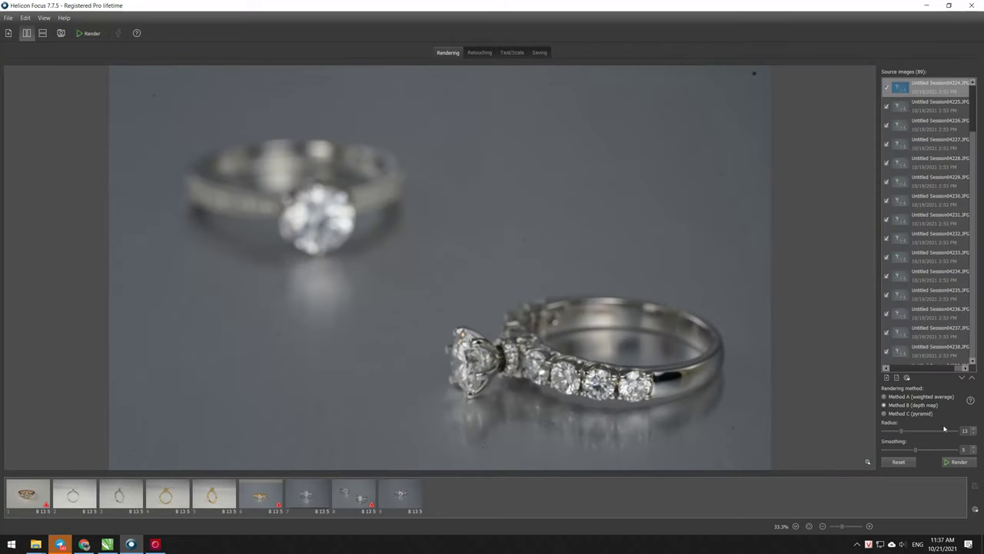
click(969, 462)
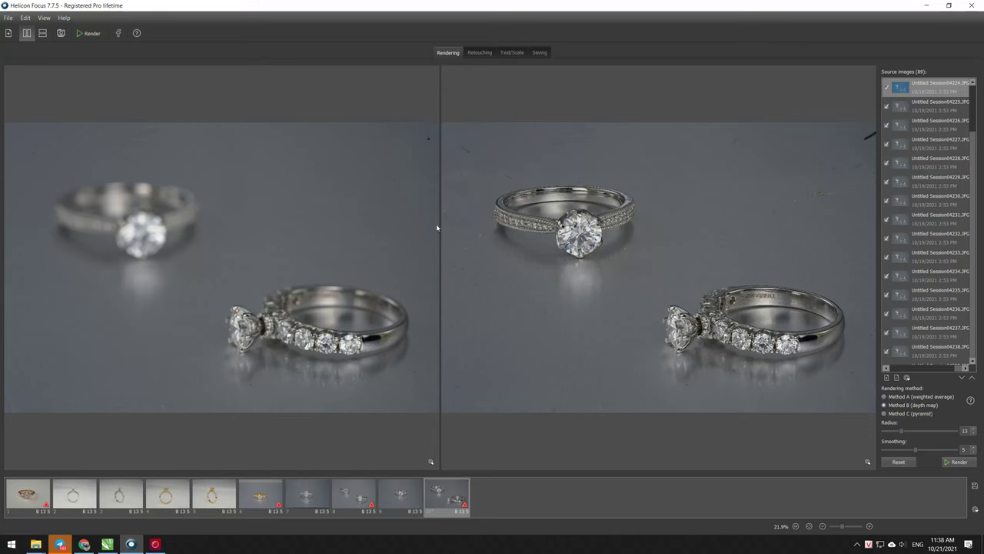
Zoom in to inspect the two-ring render, then move to Retouching.
scroll(479, 198, up, 2)
scroll(468, 196, up, 2)
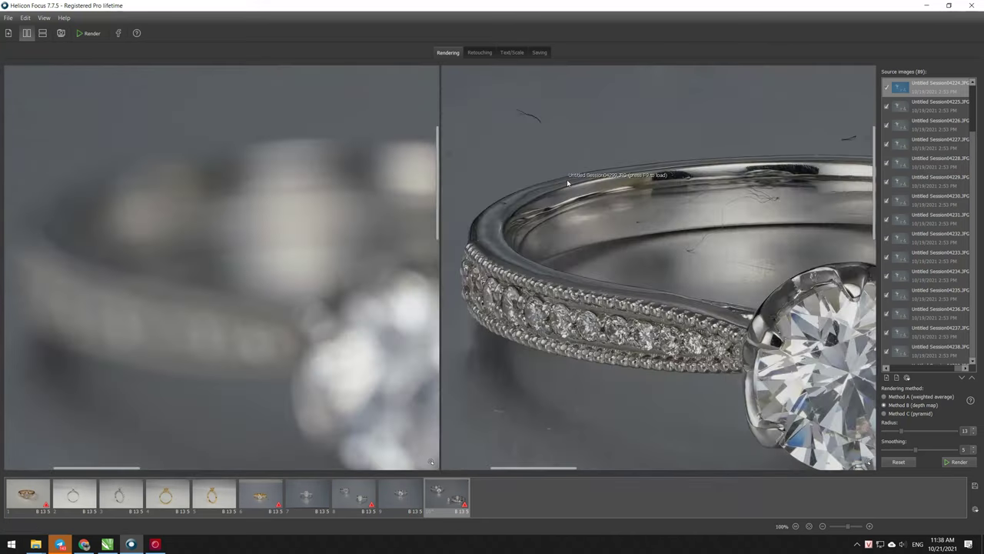
scroll(482, 167, down, 1)
scroll(814, 264, up, 1)
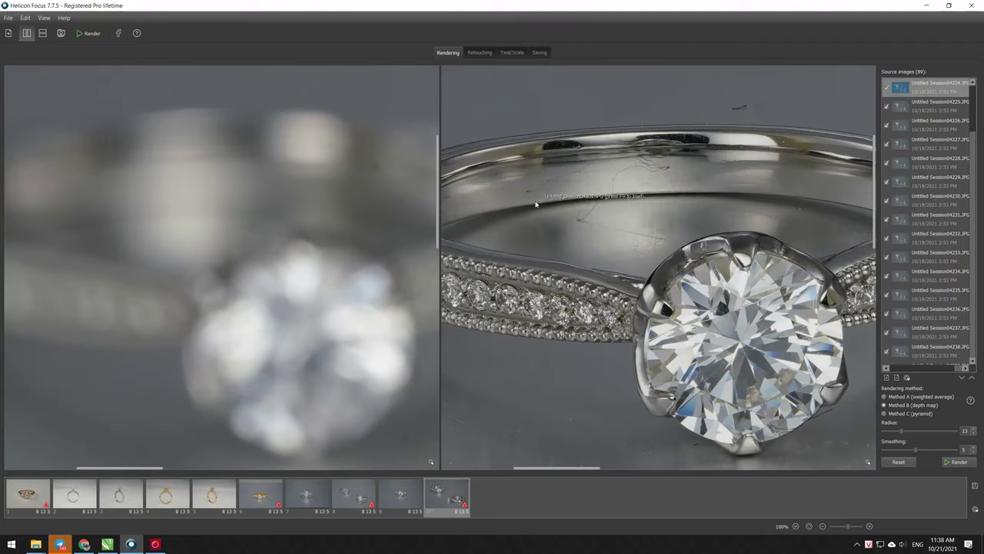
scroll(819, 246, down, 1)
scroll(828, 229, up, 1)
scroll(828, 229, up, 1)
scroll(827, 230, up, 1)
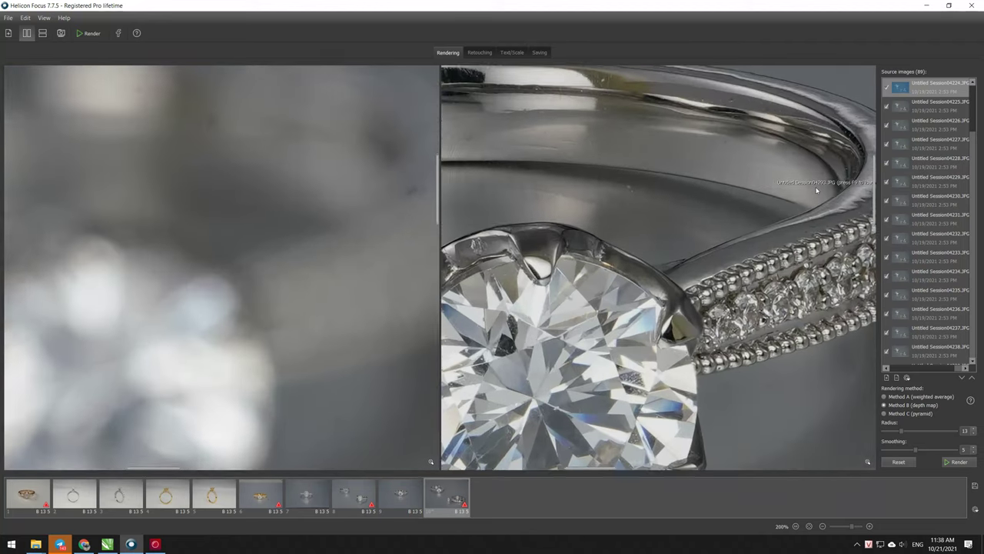
scroll(738, 235, up, 1)
scroll(654, 250, up, 1)
scroll(615, 246, up, 1)
click(479, 52)
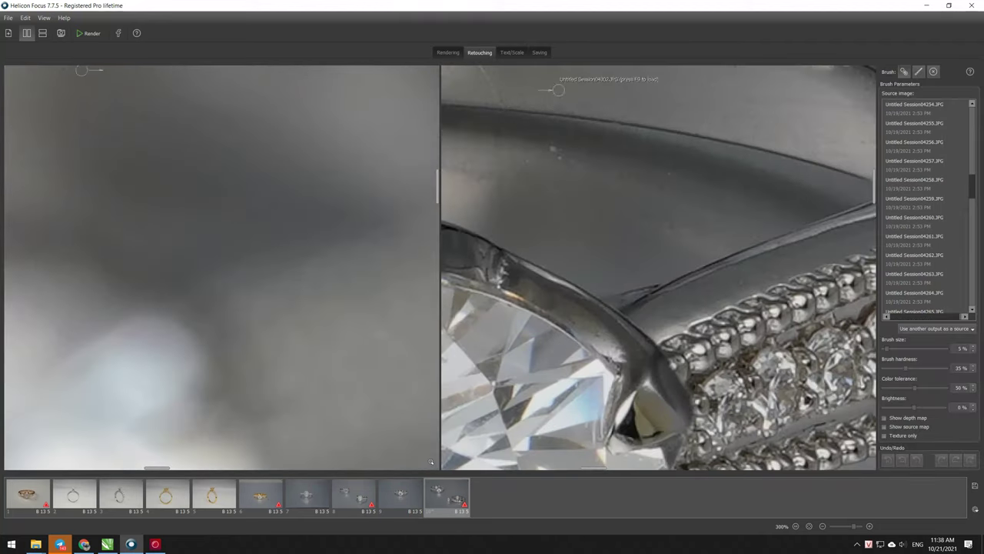
click(918, 201)
click(911, 142)
click(911, 259)
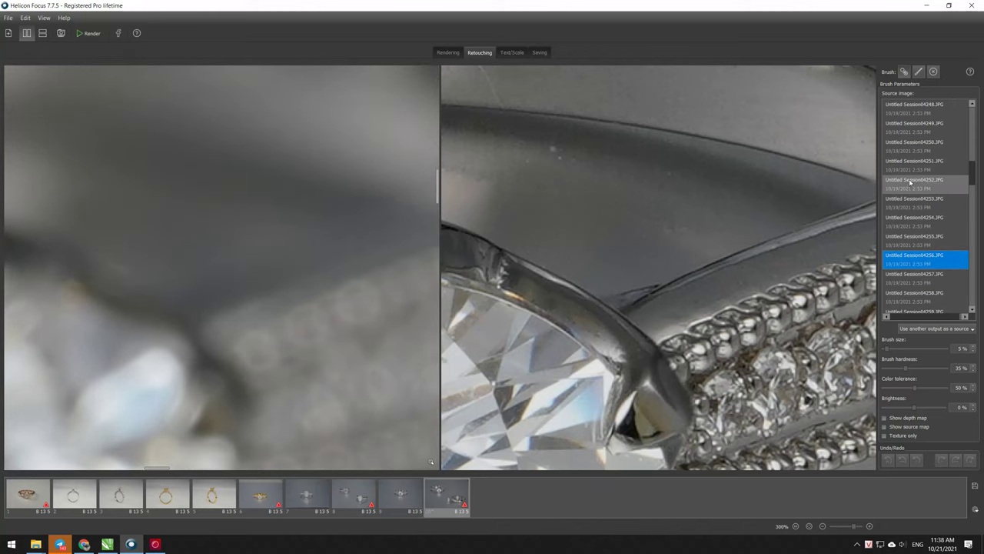
scroll(911, 200, down, 2)
click(908, 273)
scroll(915, 265, down, 3)
click(930, 258)
scroll(944, 258, down, 1)
click(944, 257)
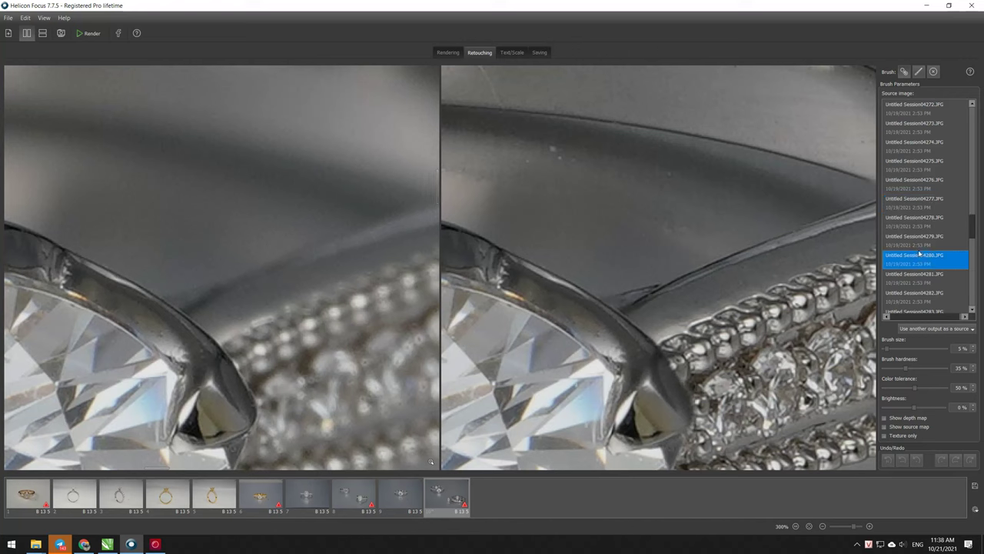
click(918, 283)
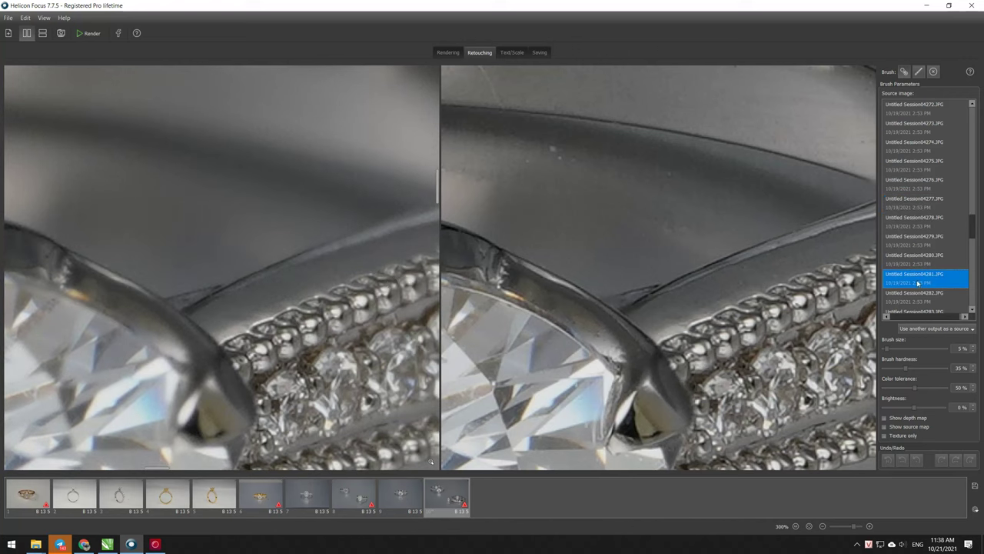
drag(623, 293, 608, 296)
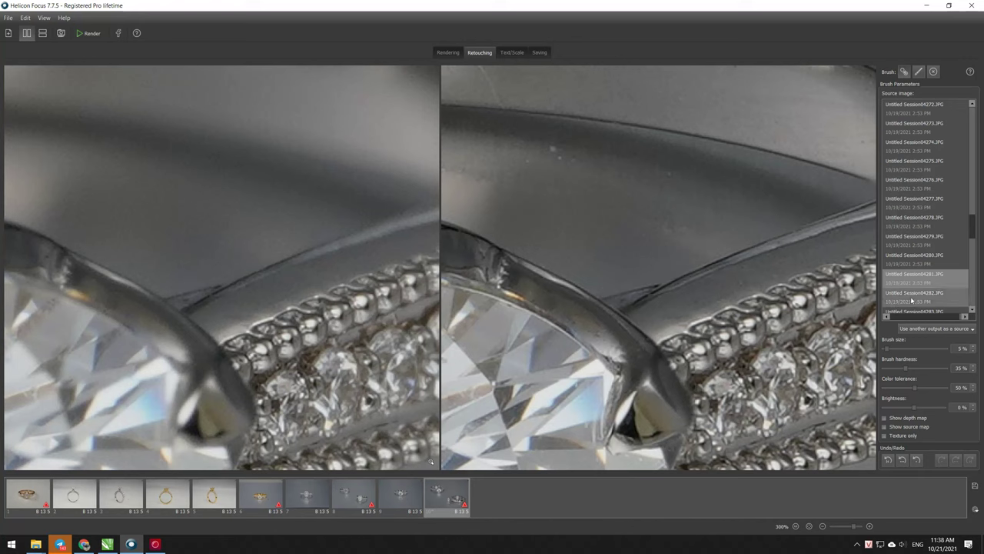
scroll(919, 223, down, 2)
click(917, 202)
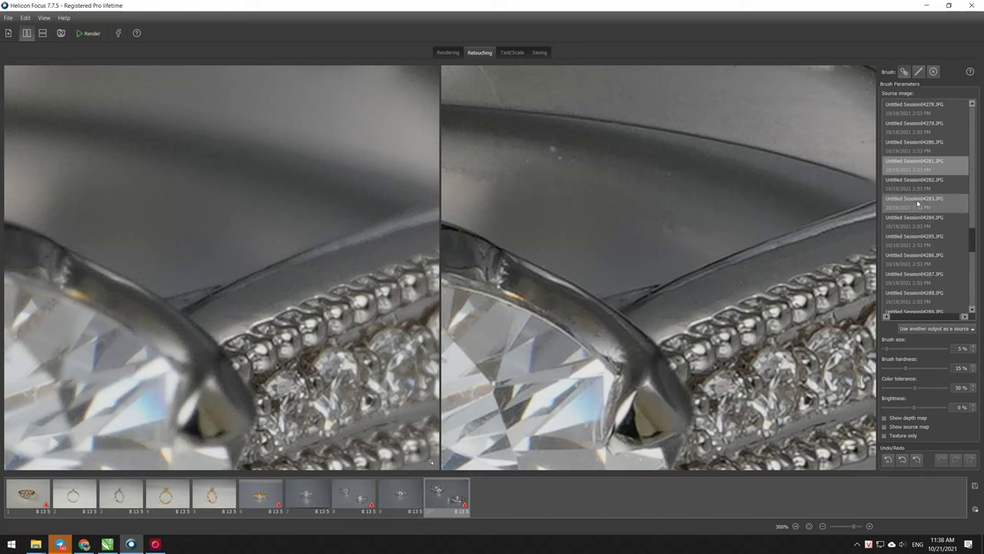
click(630, 289)
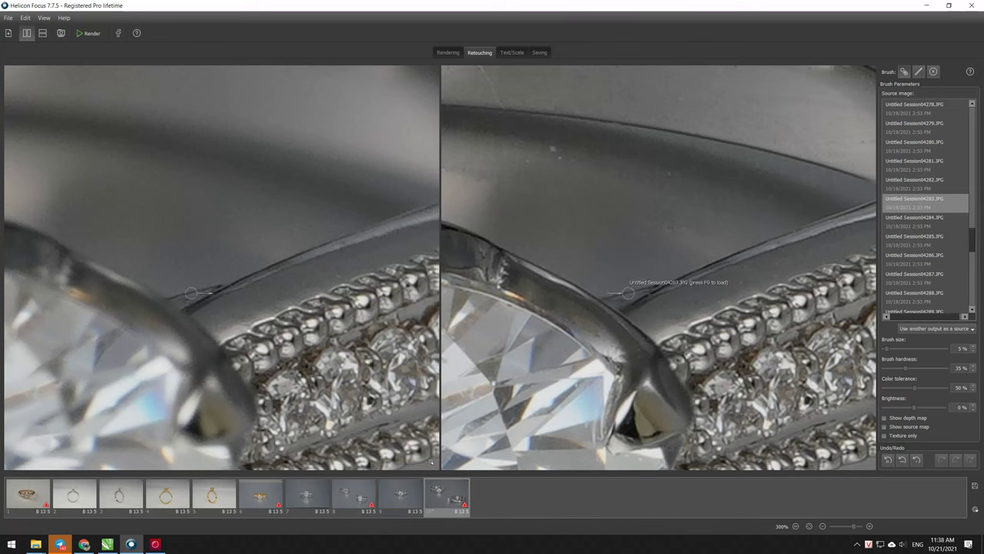
scroll(616, 296, down, 2)
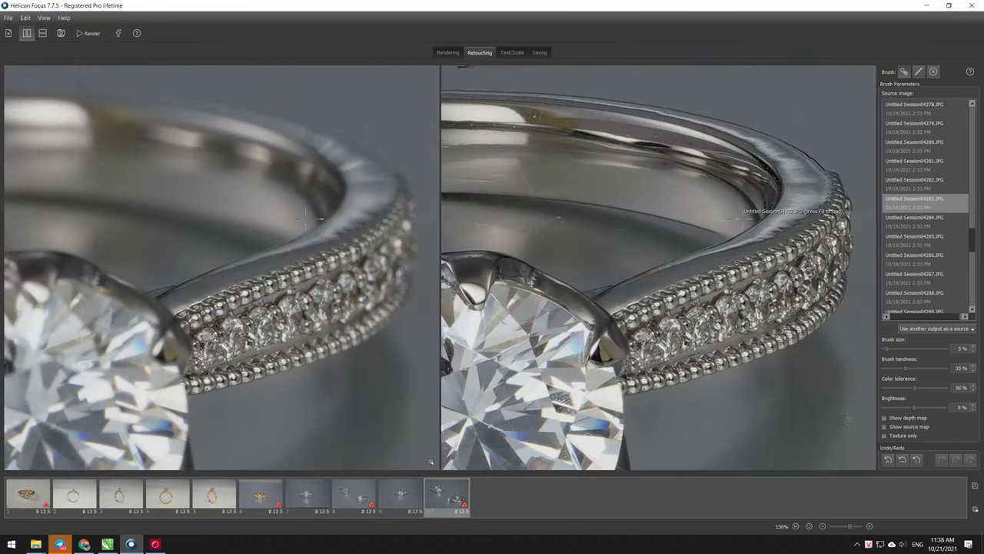
scroll(785, 212, up, 1)
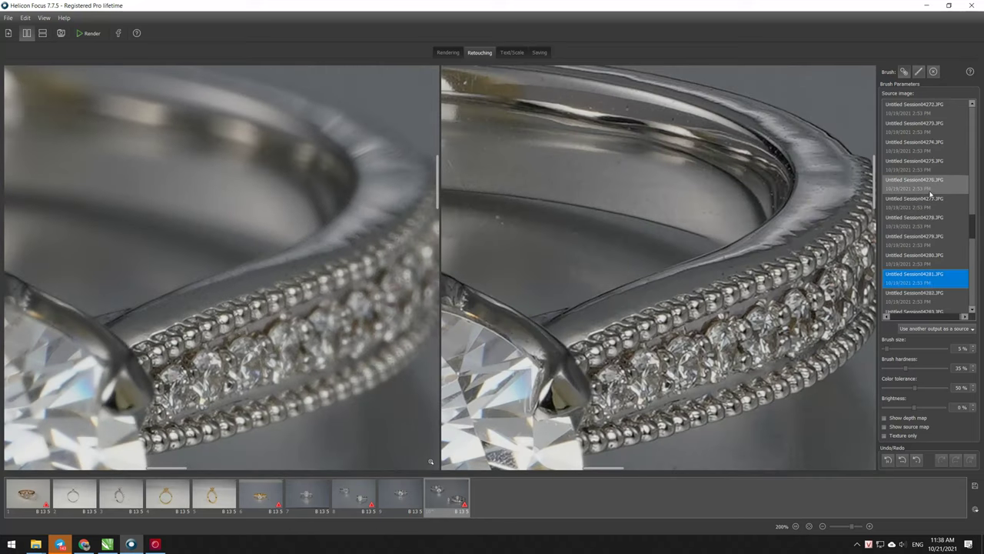
scroll(930, 194, up, 9)
click(929, 185)
scroll(926, 208, down, 5)
click(925, 238)
scroll(921, 249, down, 2)
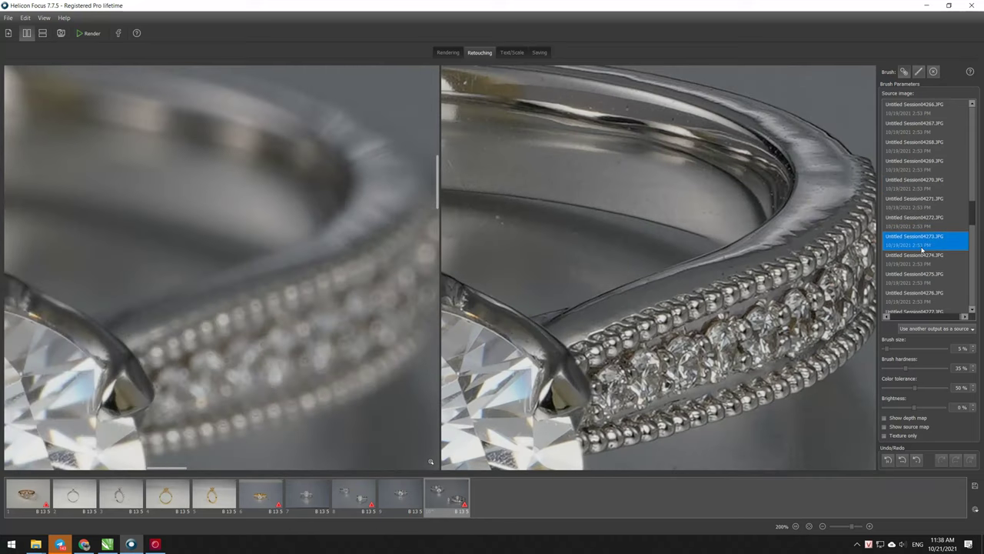
click(921, 239)
scroll(922, 250, down, 1)
scroll(922, 250, down, 1)
scroll(922, 249, down, 1)
click(921, 240)
click(926, 256)
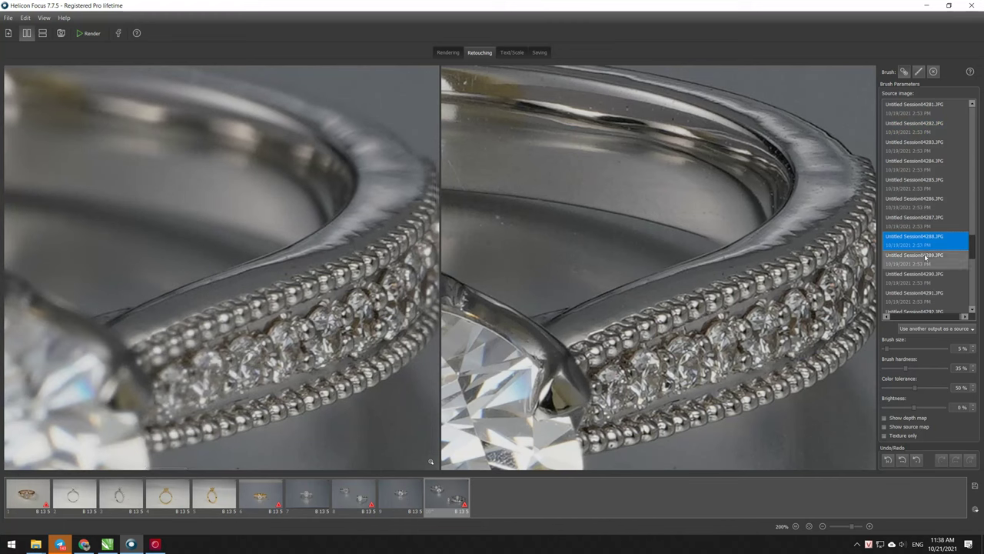
click(923, 274)
scroll(922, 266, down, 2)
click(922, 261)
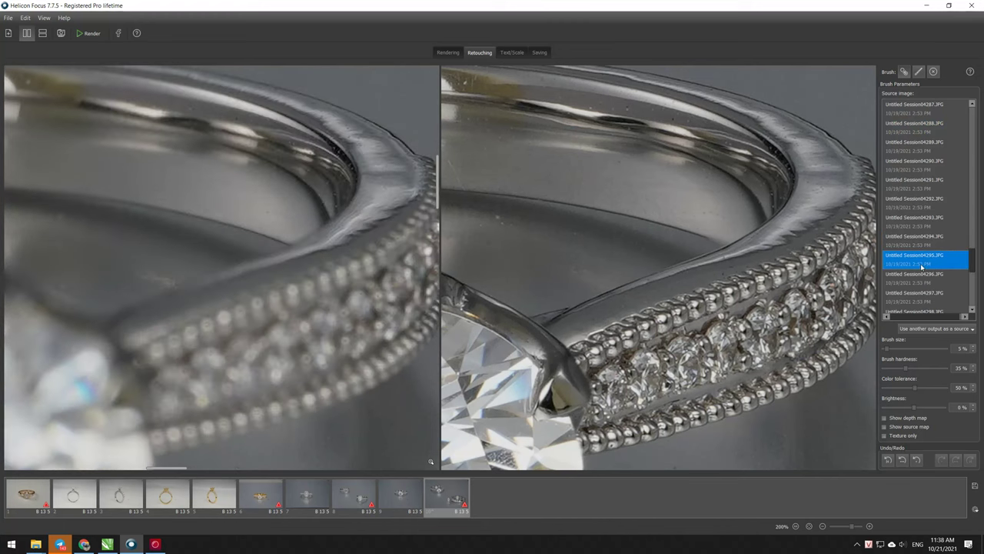
scroll(738, 249, up, 2)
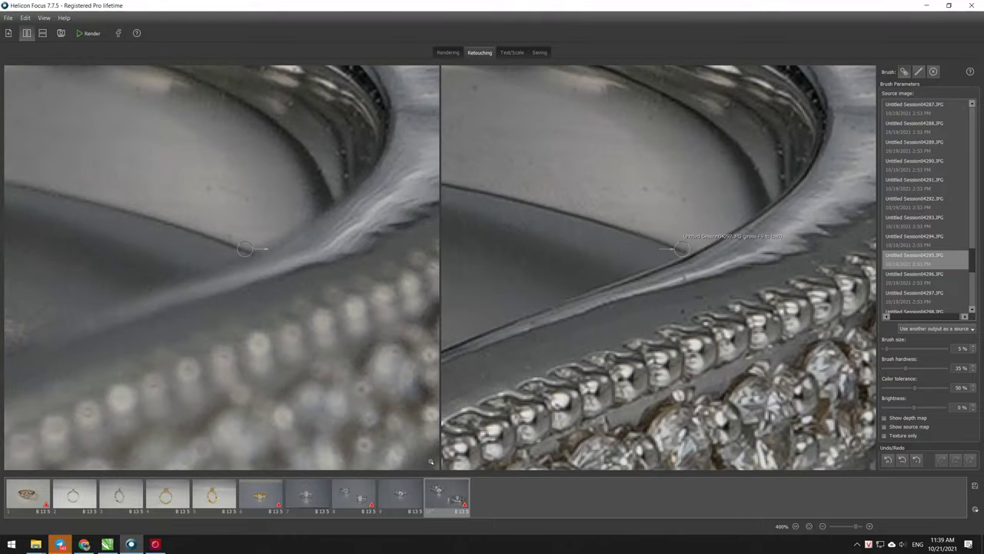
scroll(777, 215, down, 2)
scroll(777, 216, down, 2)
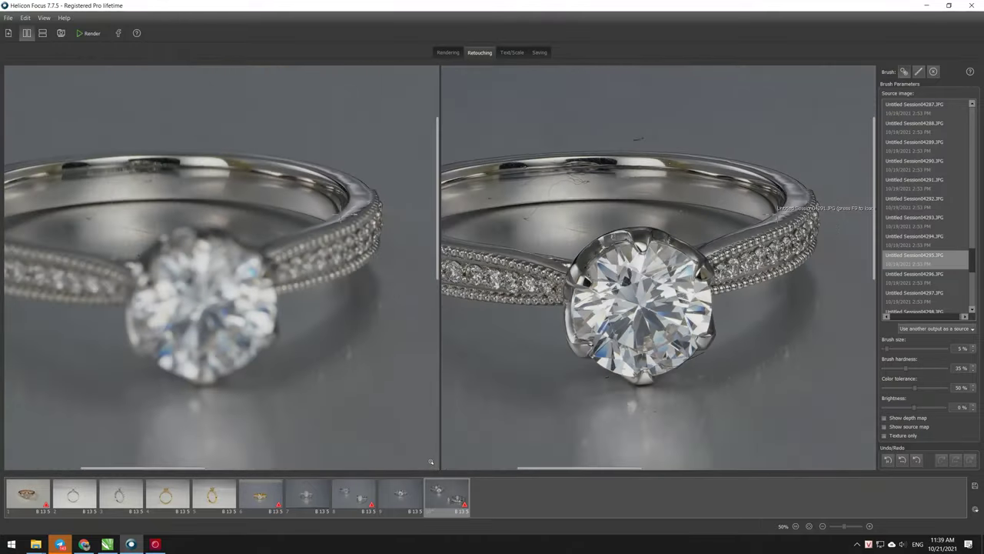
scroll(692, 231, down, 1)
scroll(509, 217, up, 3)
scroll(511, 223, up, 2)
scroll(553, 223, up, 2)
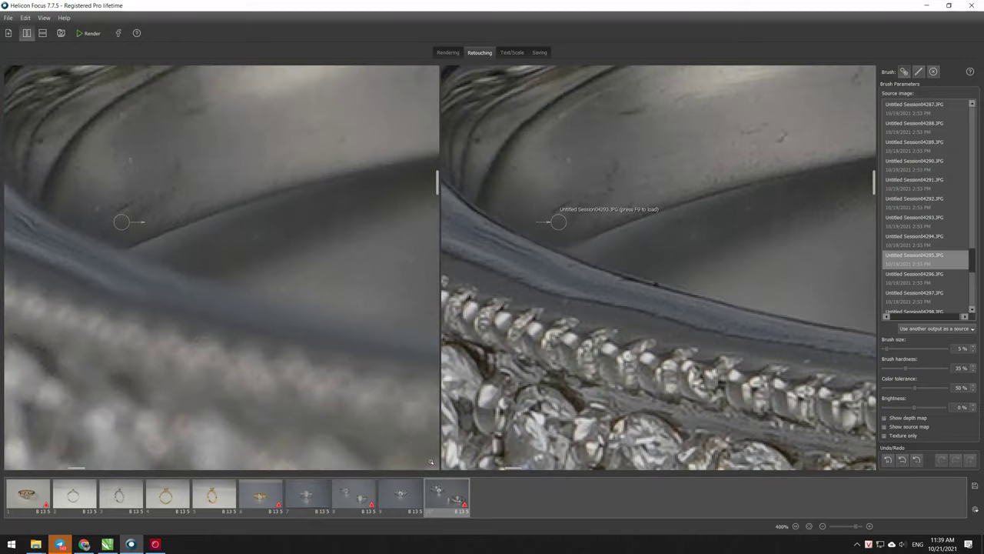
scroll(624, 238, up, 2)
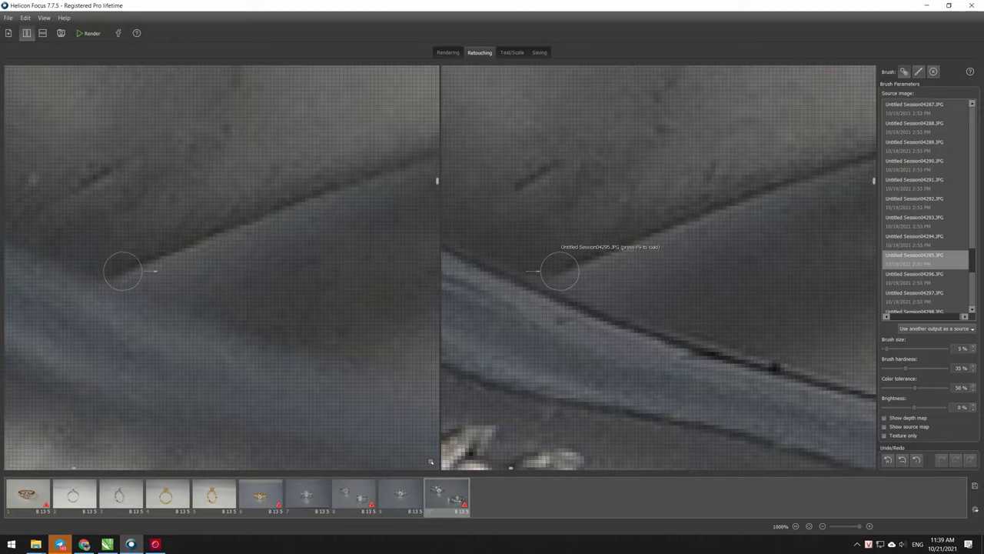
scroll(554, 215, down, 5)
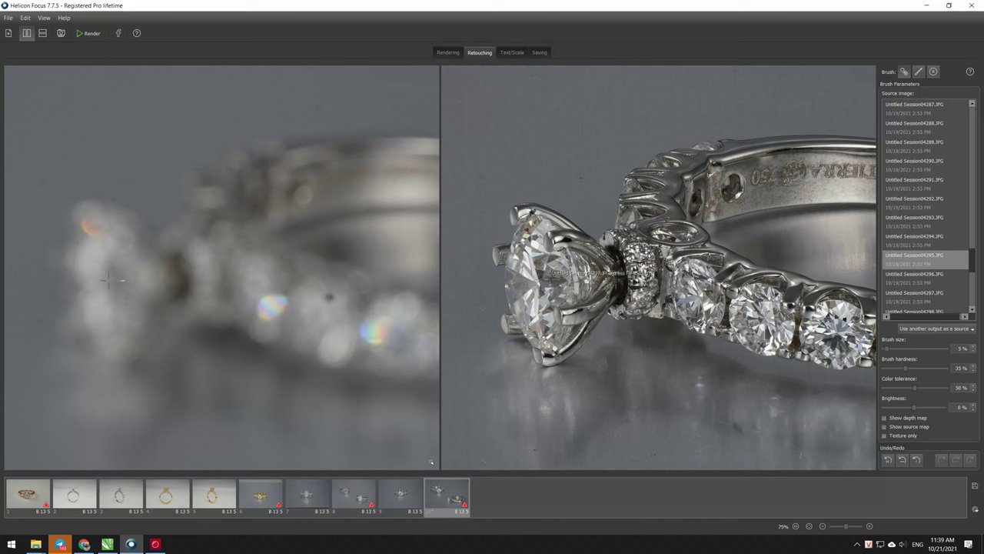
Choose Session04252 as the retouching source frame.
scroll(726, 201, up, 3)
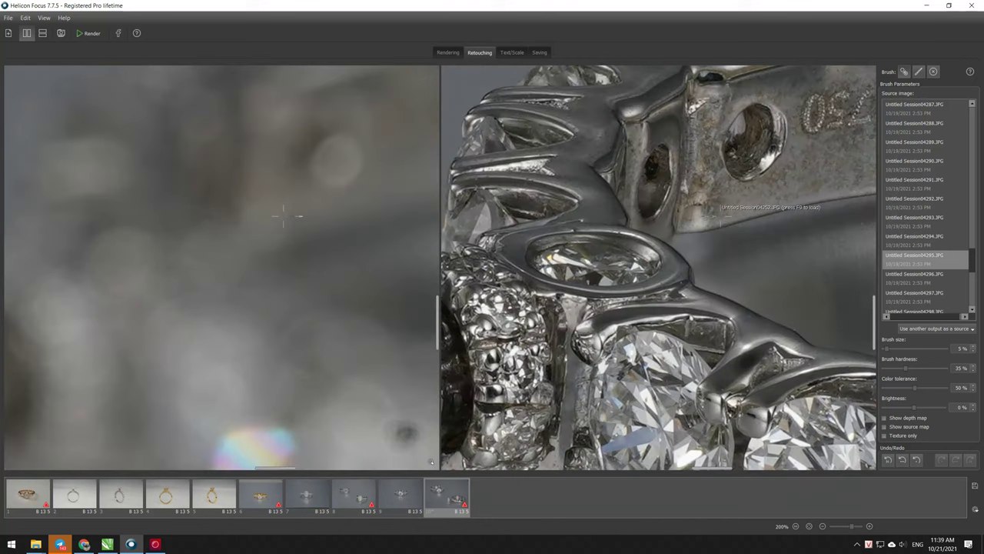
scroll(927, 258, down, 5)
click(926, 257)
scroll(930, 255, up, 6)
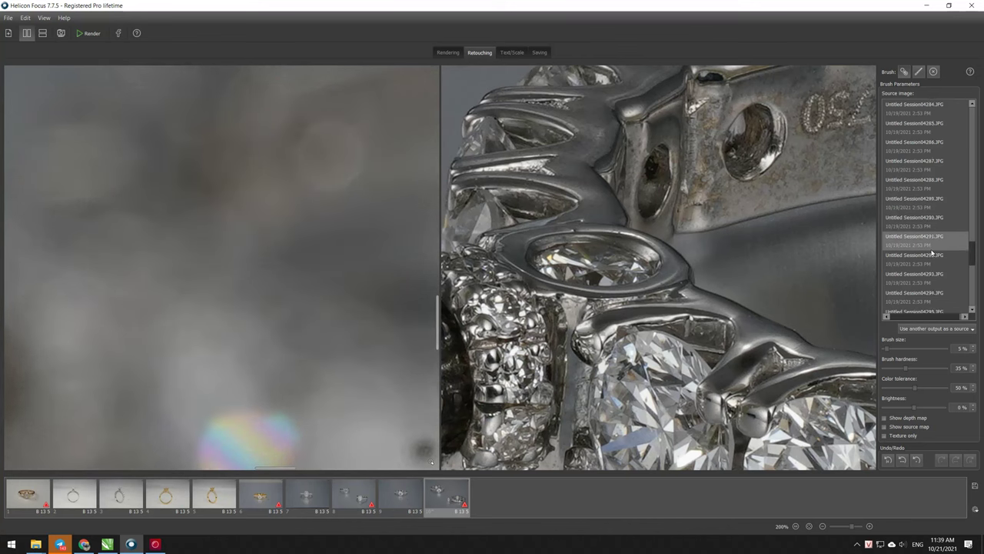
click(932, 183)
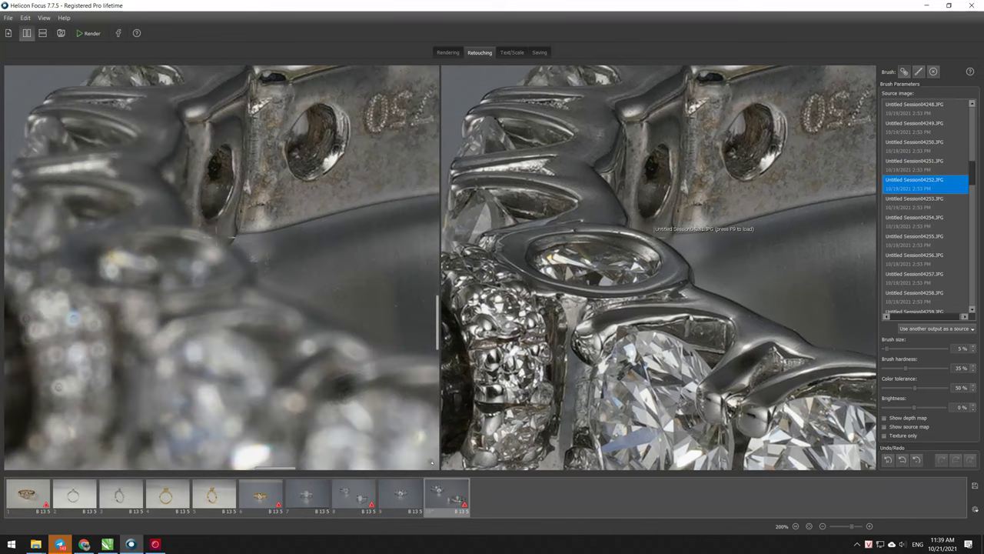
Paint detail from Session04249 onto the diamond's left edge, after trying Session04251.
scroll(675, 245, up, 3)
scroll(662, 253, up, 2)
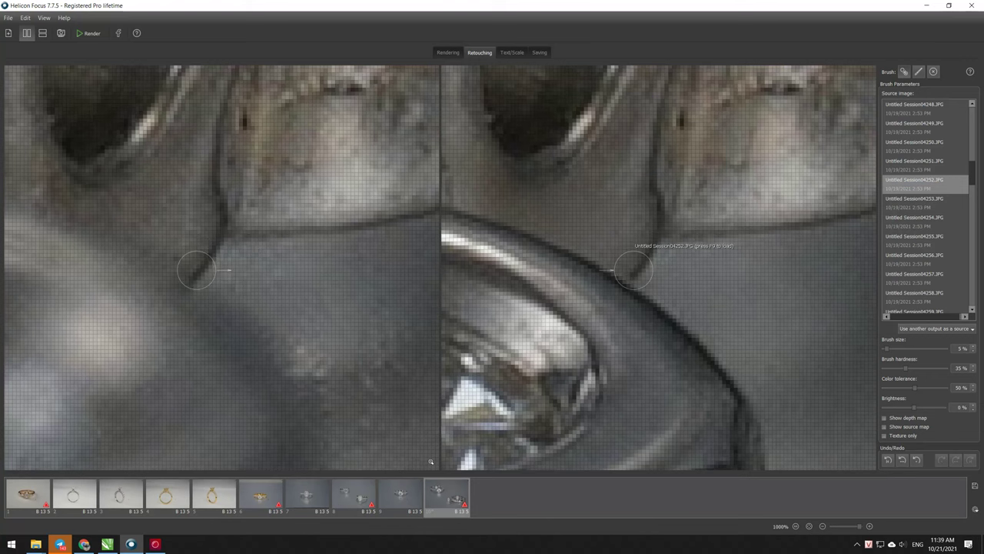
scroll(638, 257, down, 1)
scroll(619, 240, down, 2)
scroll(601, 224, down, 1)
scroll(430, 462, down, 1)
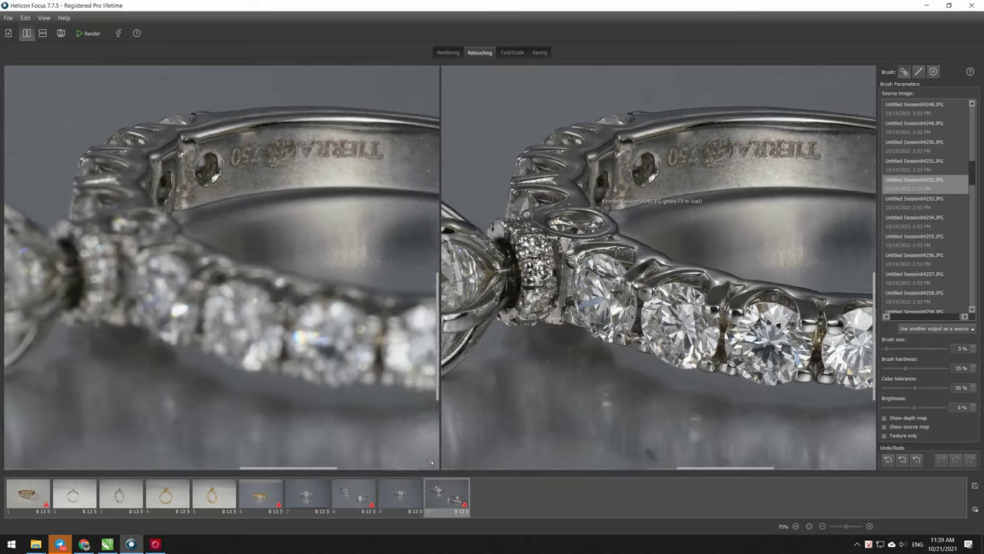
scroll(534, 224, up, 1)
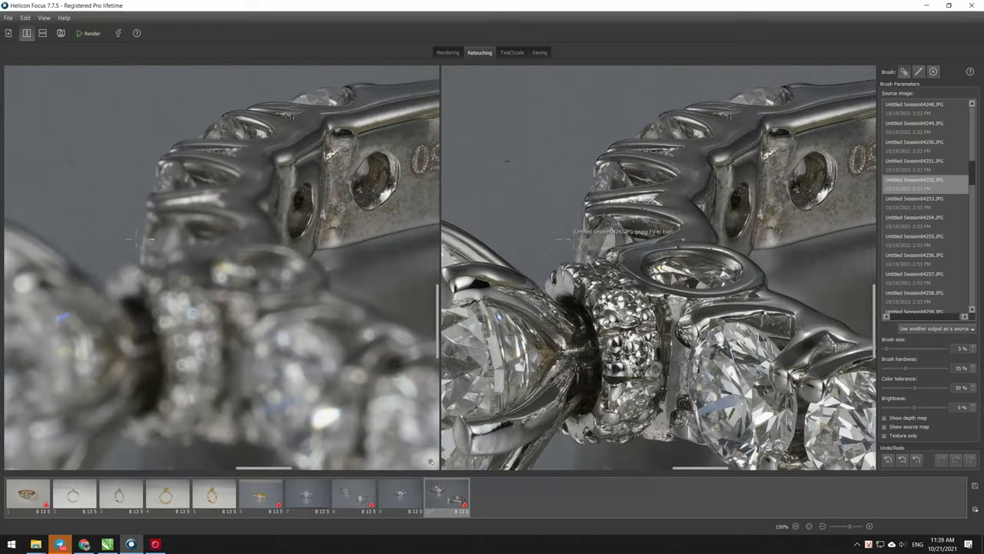
scroll(576, 239, up, 1)
click(915, 163)
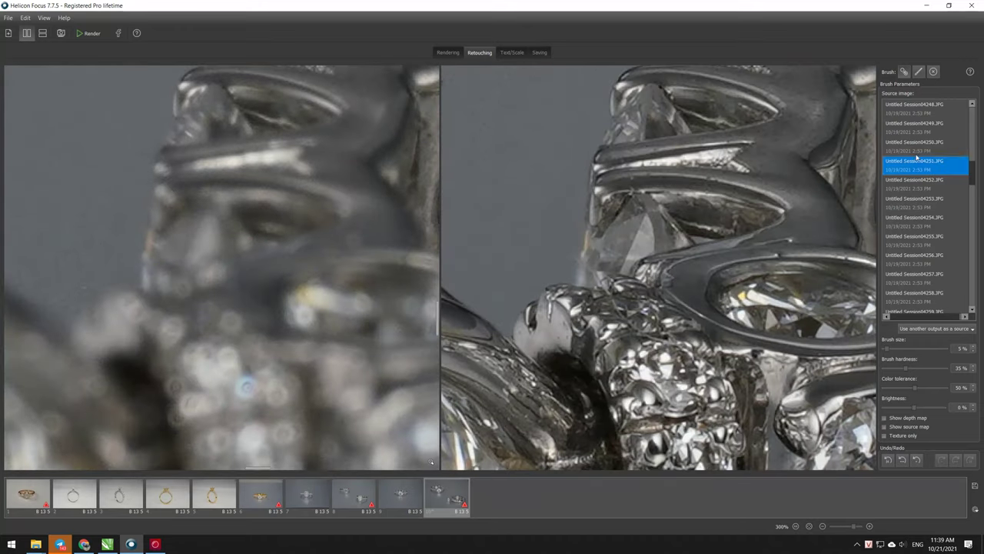
click(915, 125)
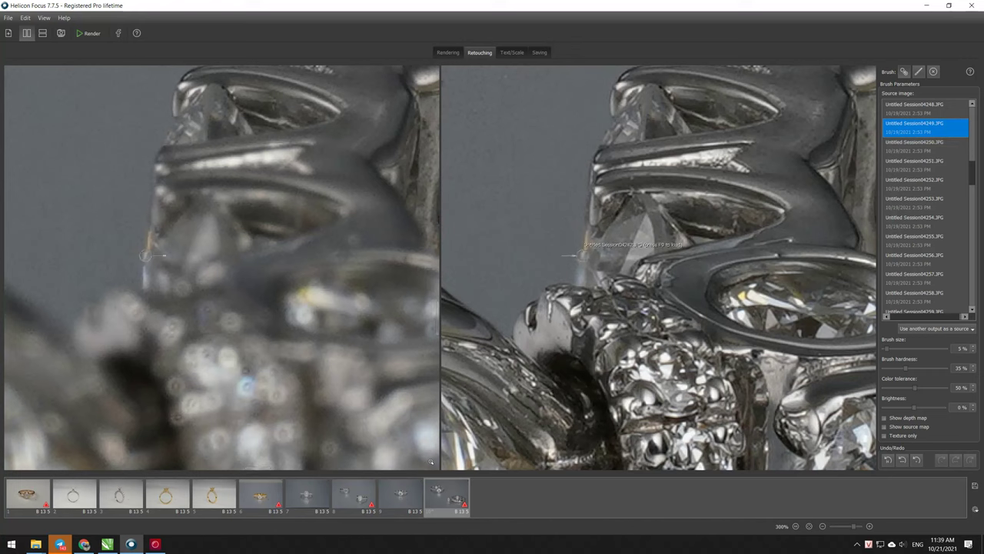
click(582, 255)
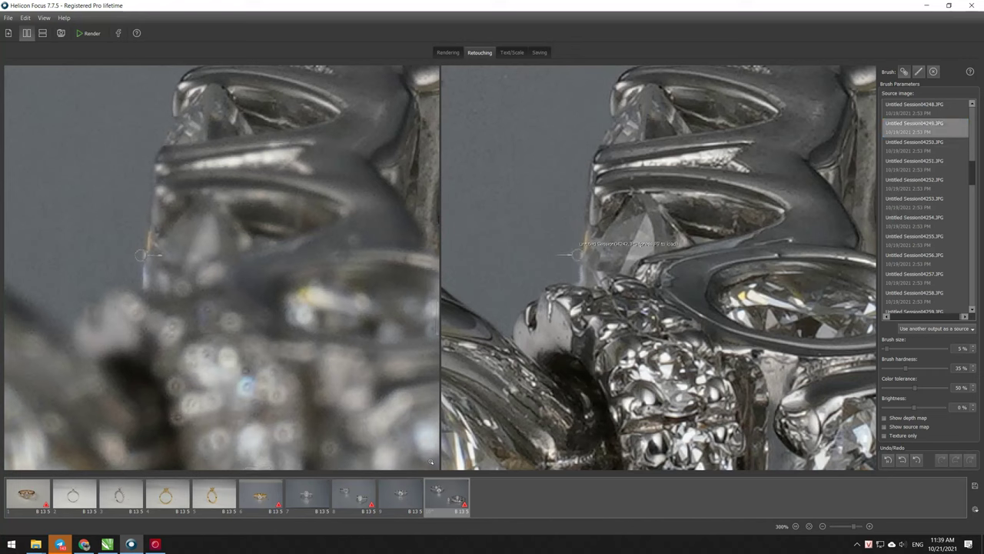
Paint Session04246 detail onto the upper prong, then zoom in and out to check it.
scroll(919, 180, up, 3)
click(914, 242)
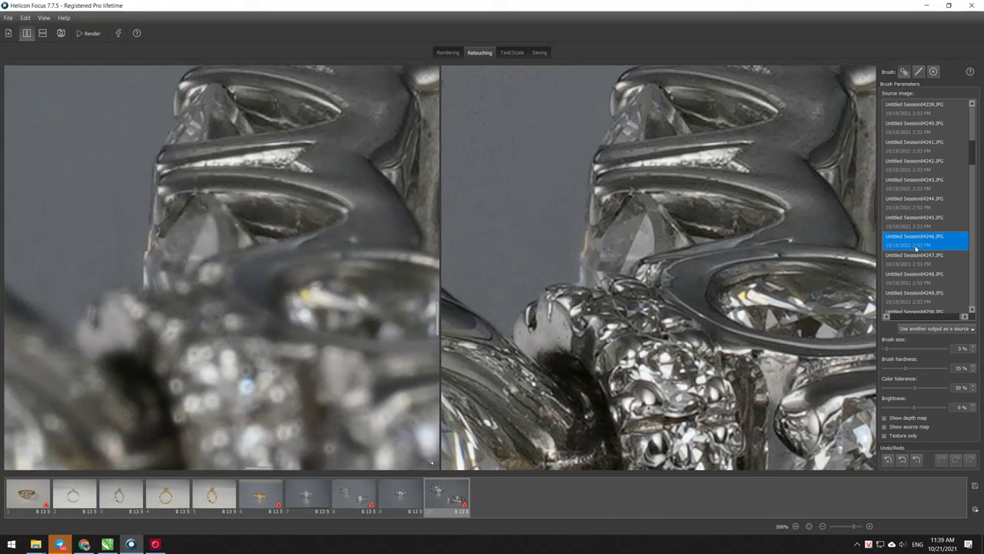
click(580, 243)
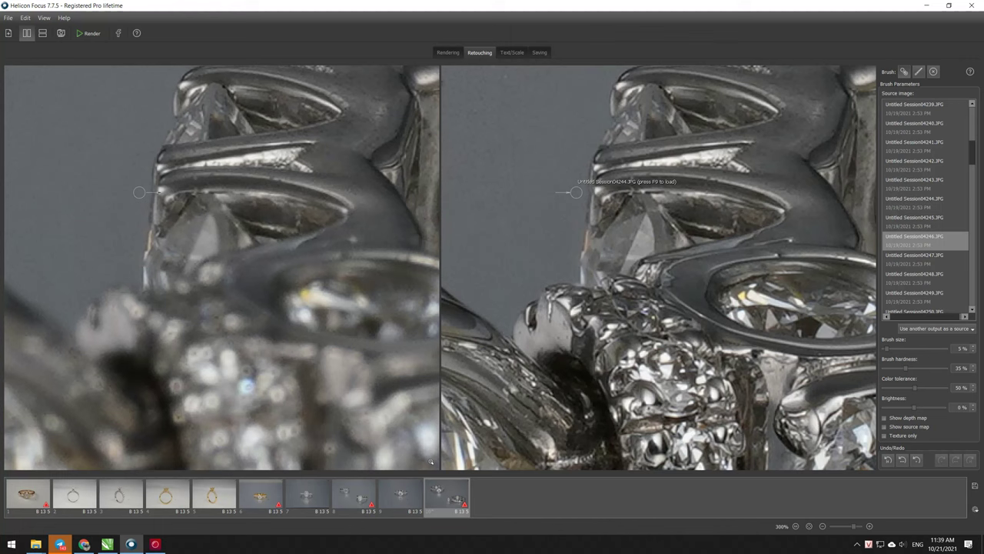
scroll(588, 244, down, 1)
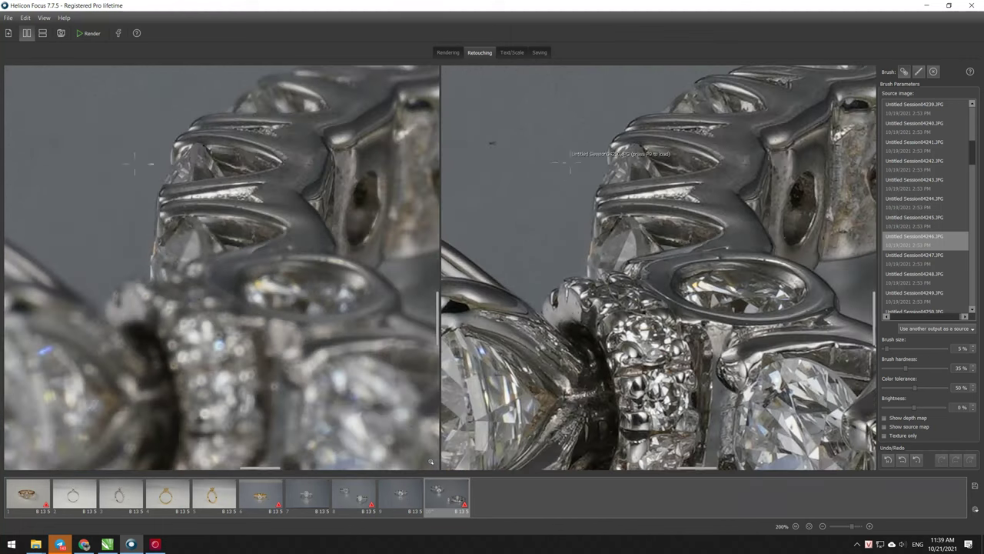
scroll(574, 167, down, 1)
scroll(565, 170, down, 1)
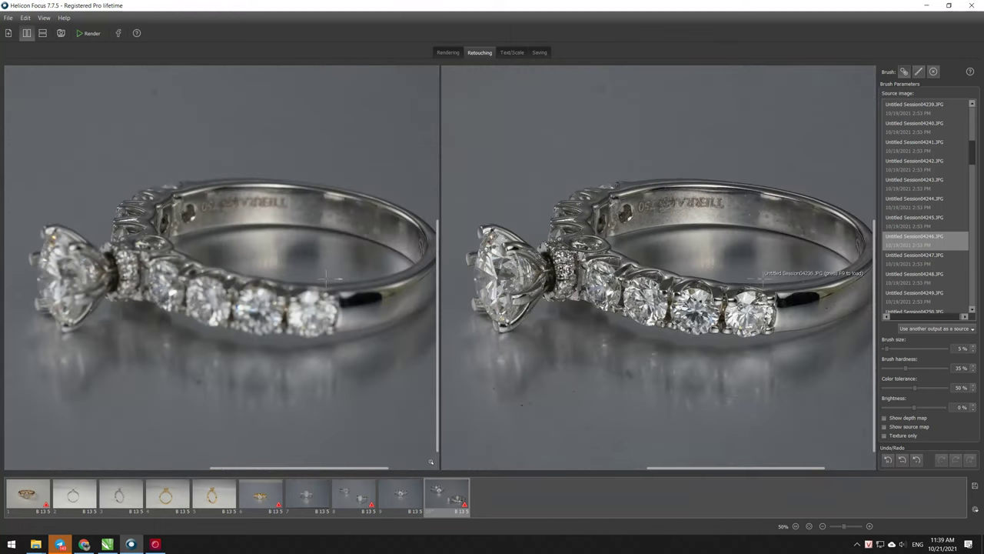
scroll(763, 273, up, 1)
scroll(784, 308, up, 1)
scroll(823, 350, up, 1)
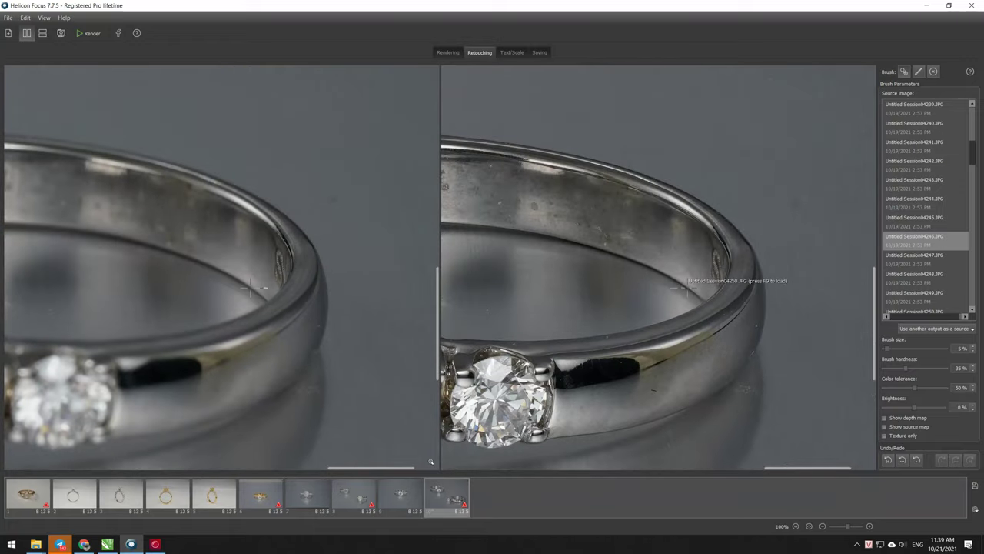
scroll(692, 304, up, 1)
scroll(726, 327, up, 1)
scroll(738, 327, up, 1)
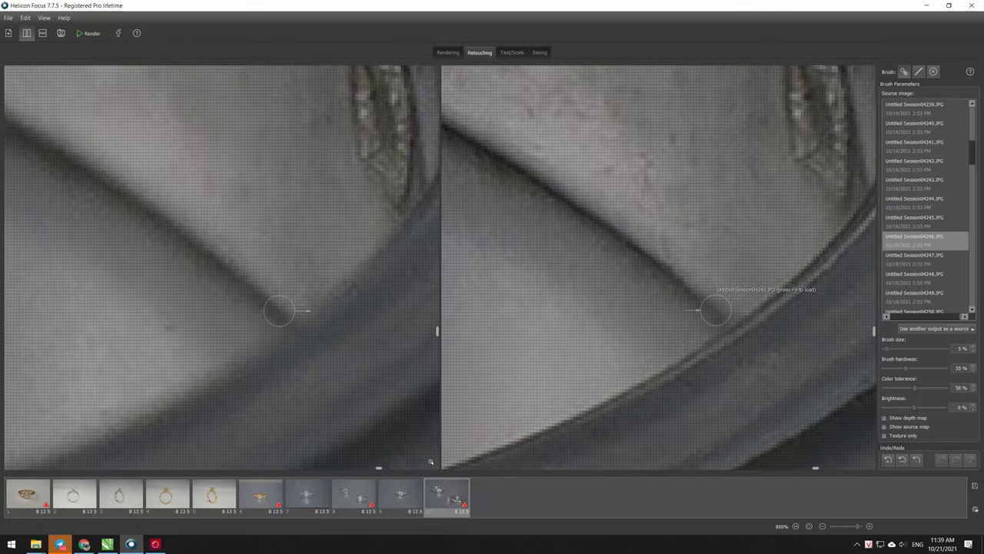
scroll(696, 285, down, 1)
scroll(686, 246, down, 1)
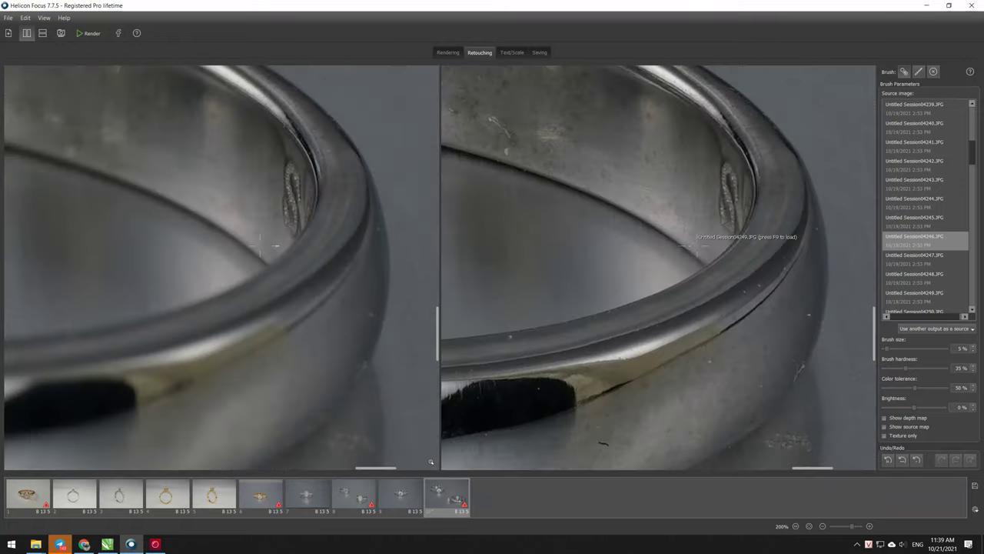
scroll(692, 242, down, 1)
scroll(730, 231, down, 1)
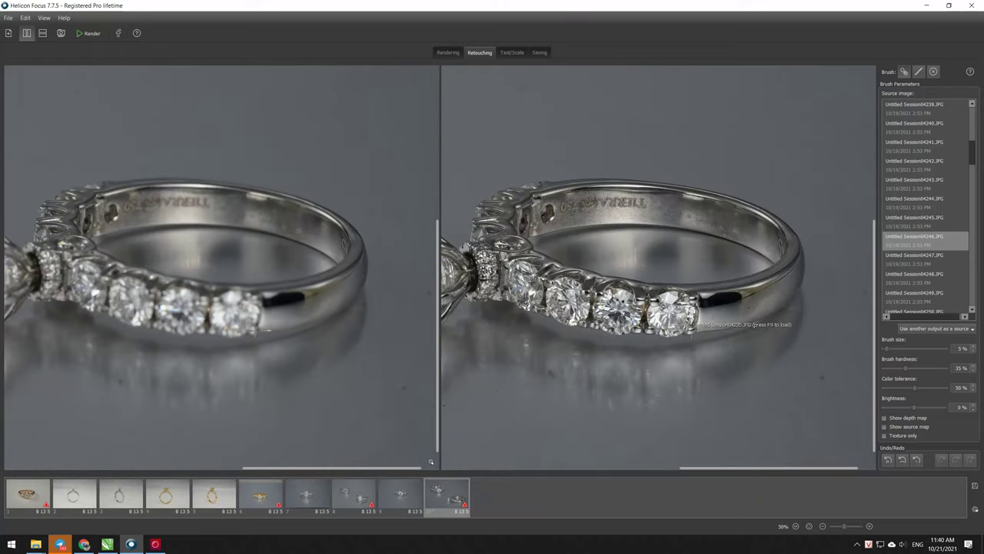
scroll(700, 329, up, 1)
scroll(713, 306, down, 1)
scroll(713, 306, down, 1)
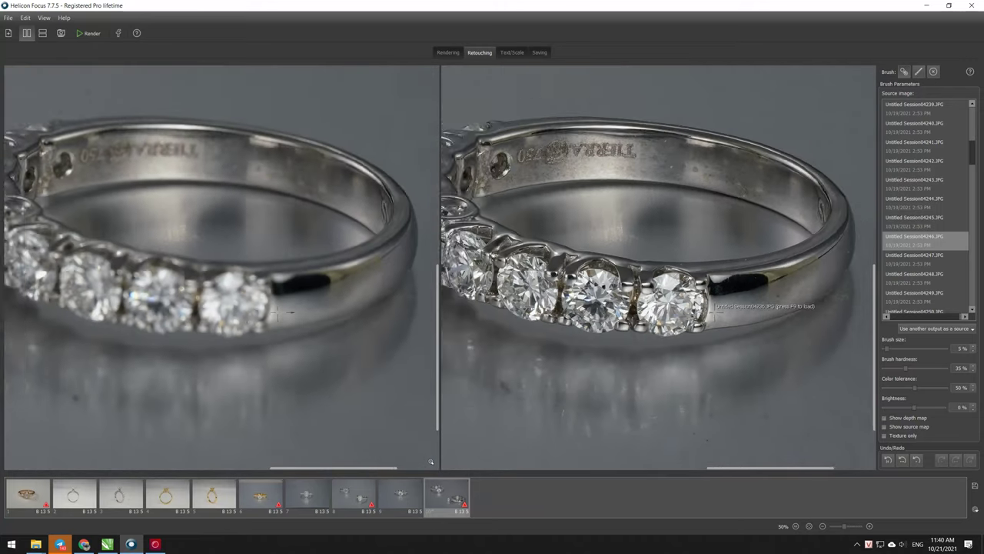
scroll(694, 250, down, 1)
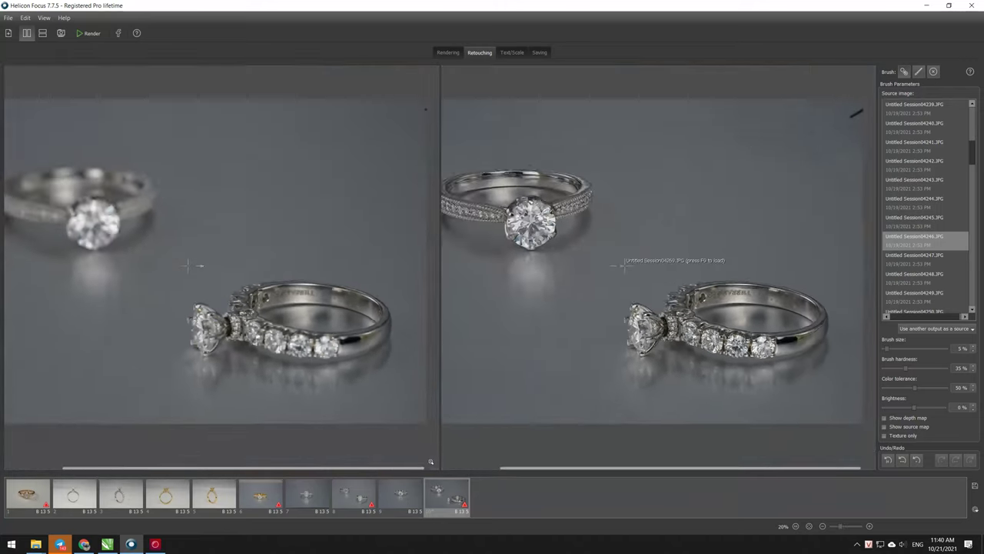
Save the two-ring stacked result as TIFF named T11.
click(539, 53)
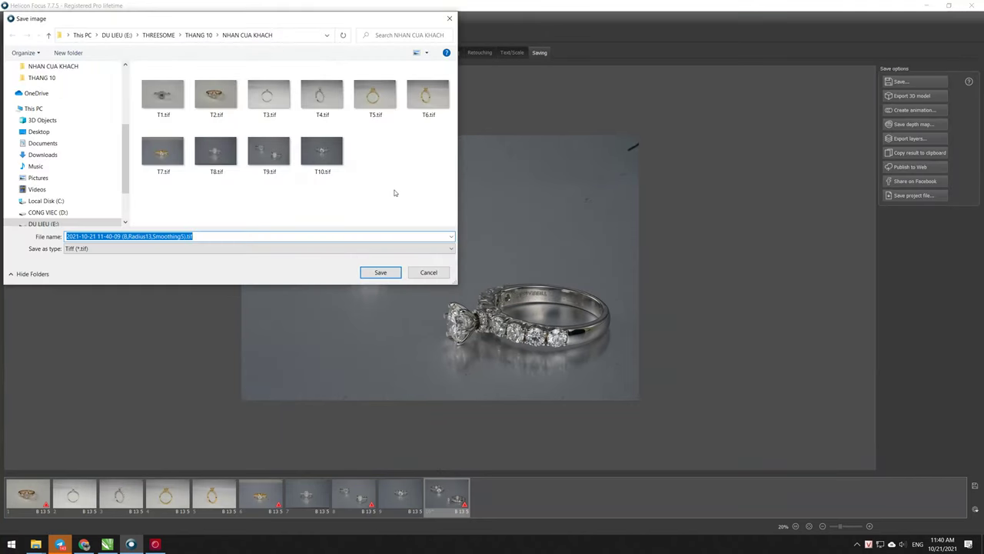
text(T11)
key(Return)
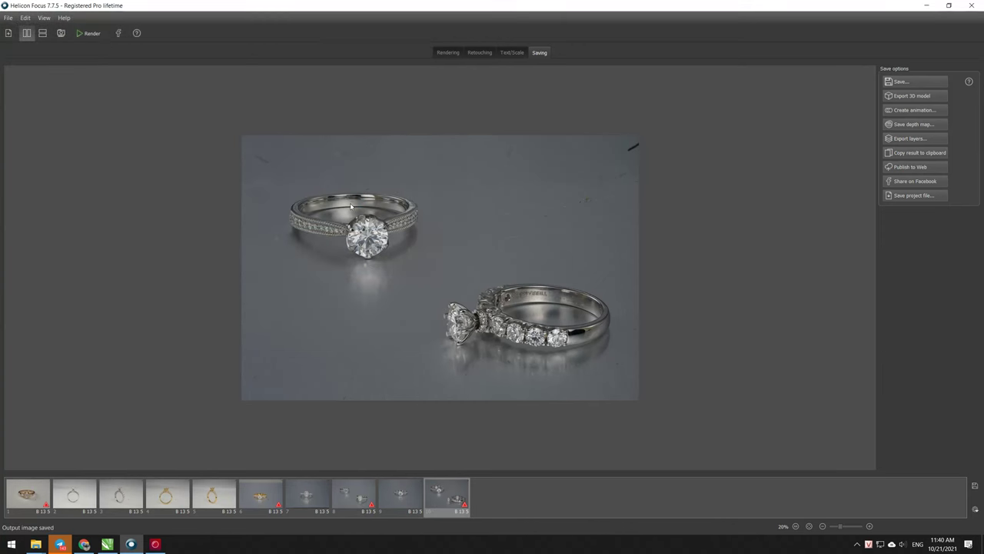
Select Session04316 through Session04361 in Explorer and drag the 46 photos into Helicon Focus.
key(alt+Tab)
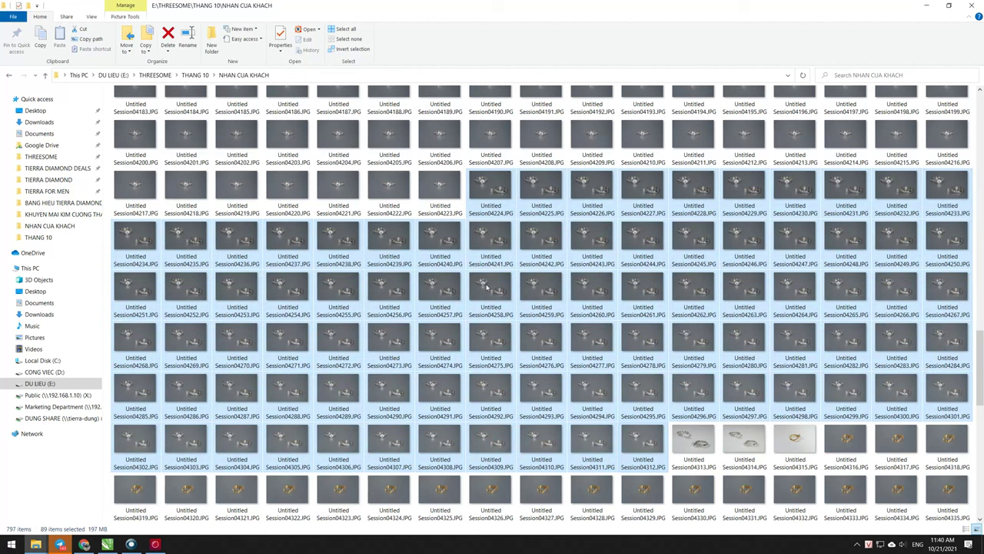
click(794, 440)
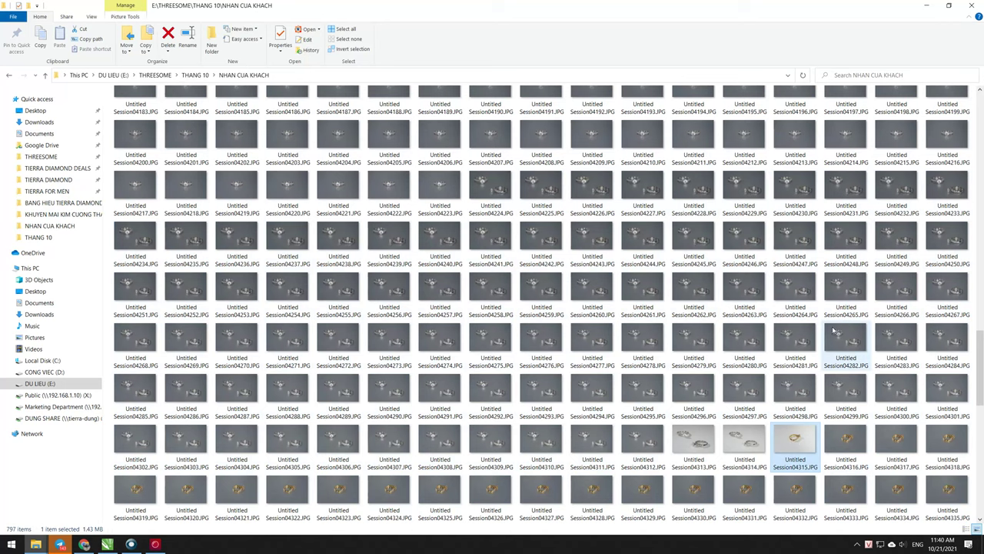
scroll(830, 323, down, 3)
click(844, 296)
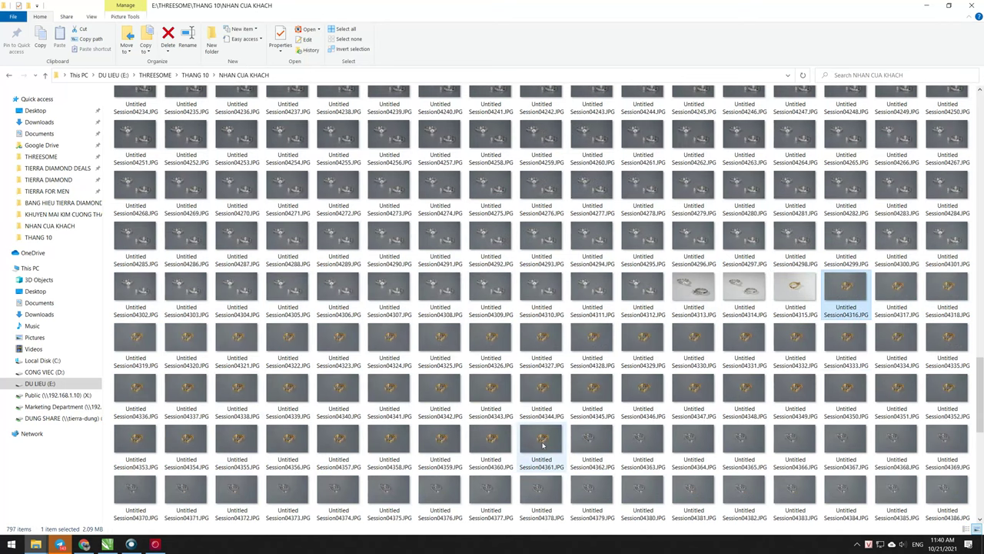
shift+click(543, 444)
drag(543, 438, 475, 334)
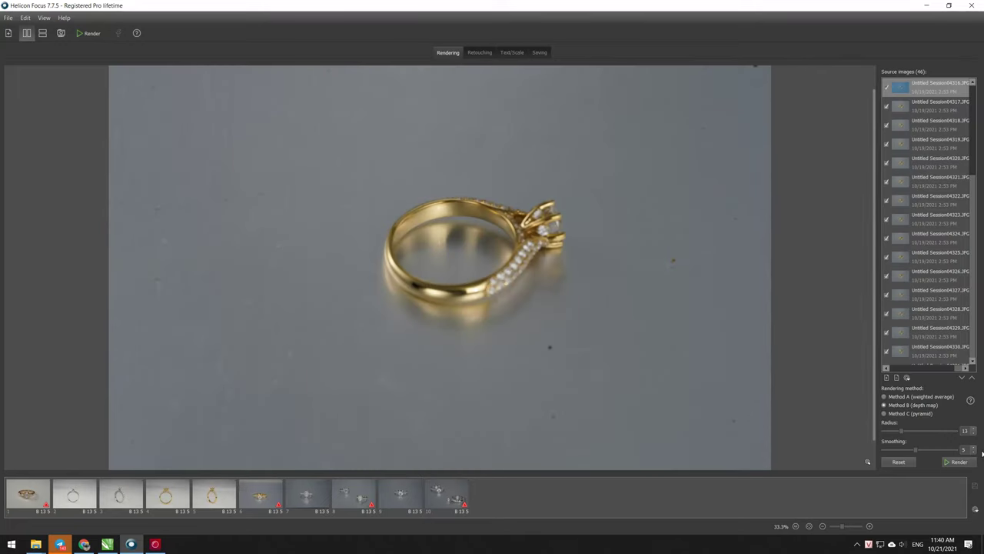
Render the 46 gold-ring frames with Method B and zoom in and out over the result.
click(957, 461)
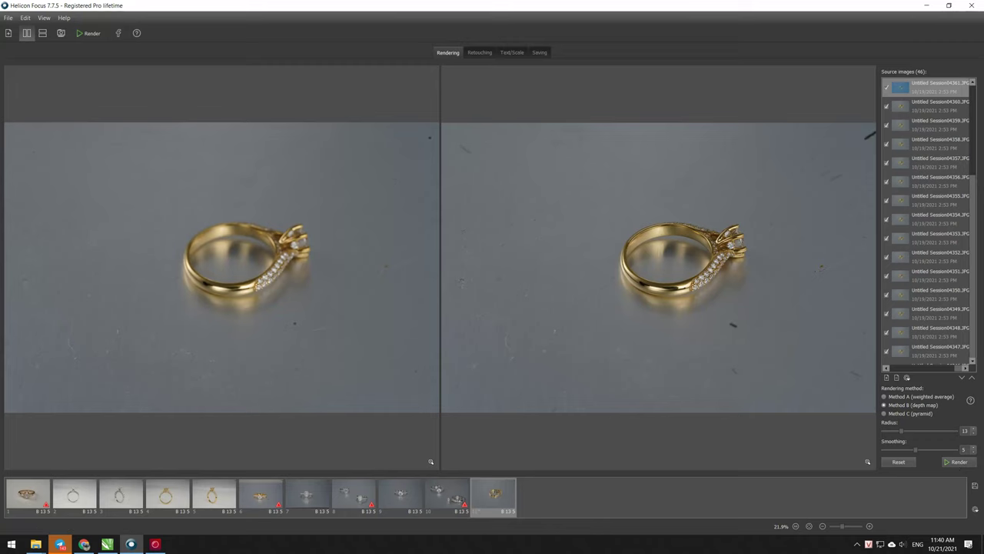
scroll(761, 252, up, 2)
scroll(757, 238, up, 2)
scroll(749, 219, up, 2)
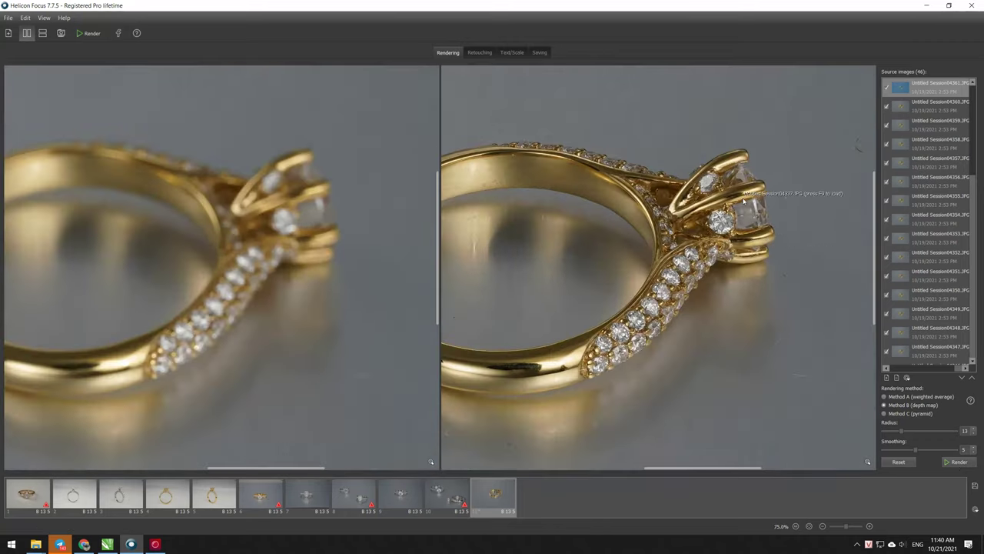
scroll(743, 199, up, 2)
scroll(743, 200, up, 2)
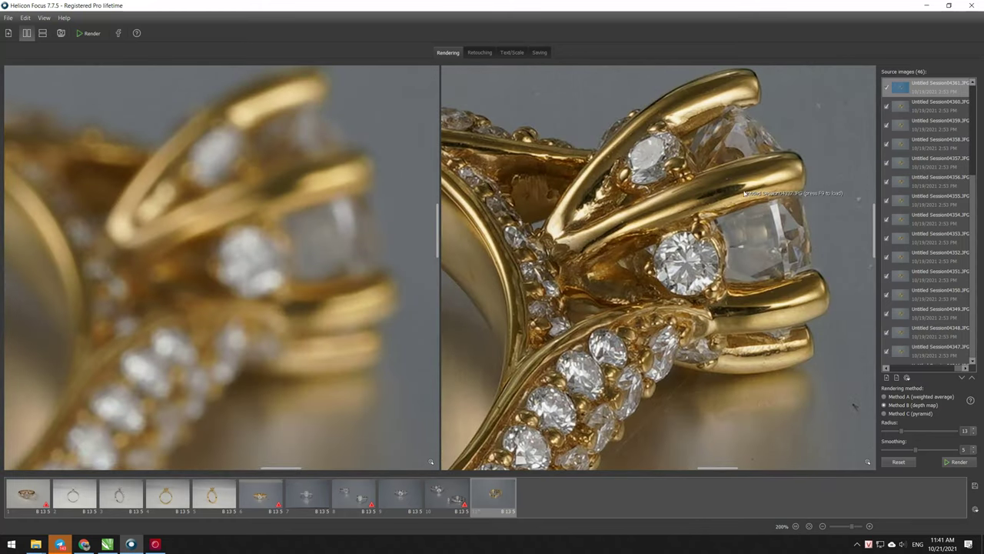
scroll(743, 199, down, 2)
scroll(761, 112, down, 2)
scroll(761, 111, down, 1)
scroll(493, 113, down, 1)
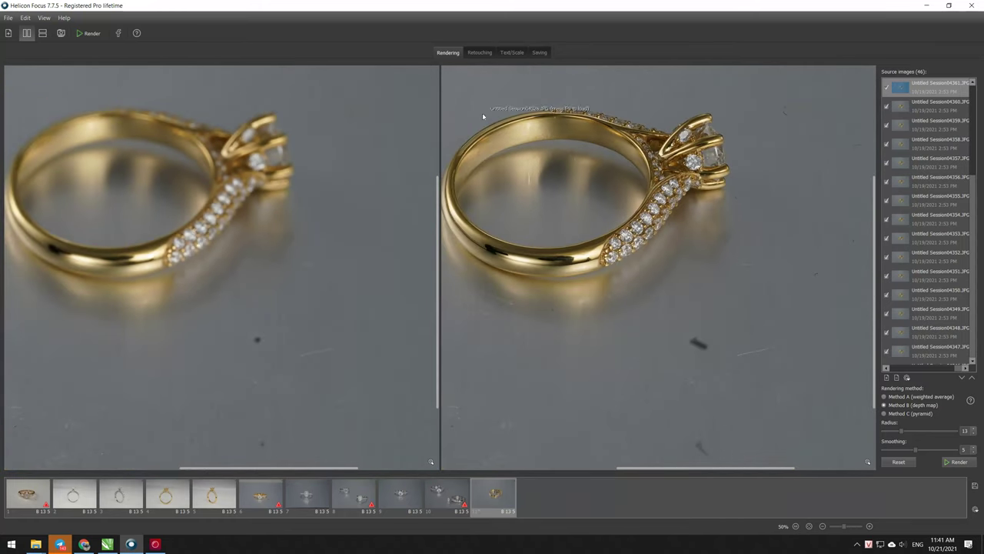
Zoom back in on the rendered ring and move to the Retouching stage.
scroll(451, 146, up, 2)
scroll(461, 177, up, 1)
scroll(474, 204, up, 1)
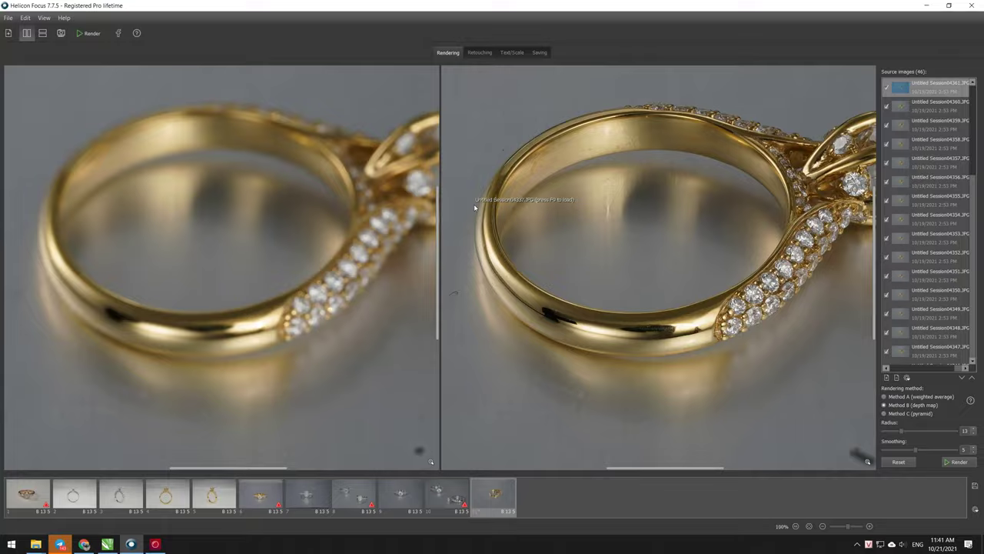
scroll(515, 122, up, 1)
scroll(514, 122, up, 1)
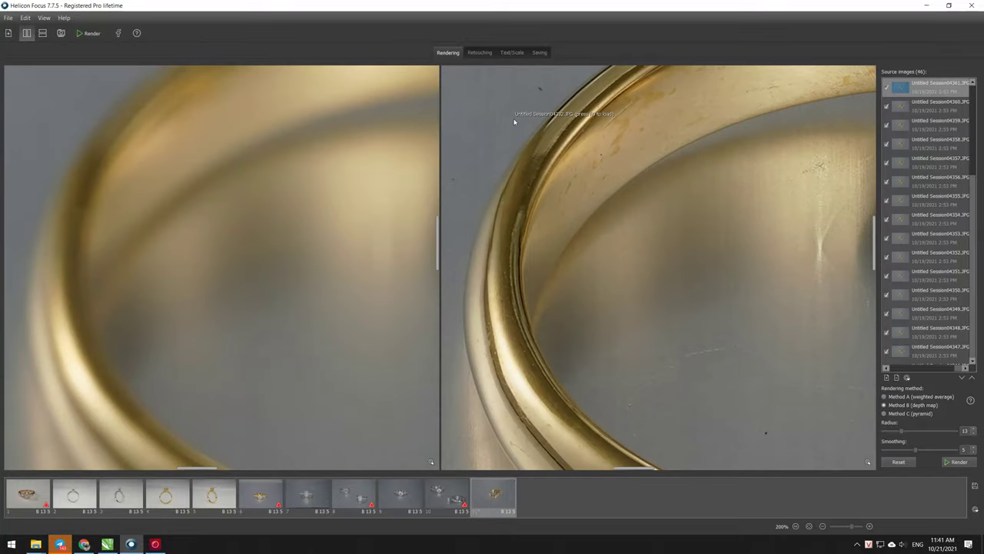
click(480, 52)
Compare source frames such as 04337 and 04332, settling on 04335 as brush source.
click(894, 190)
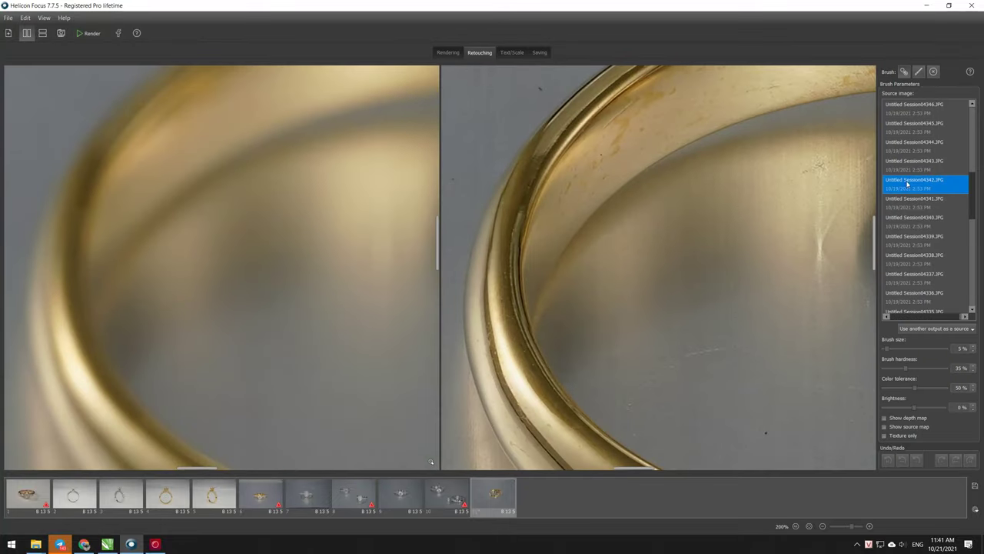
click(914, 144)
click(923, 221)
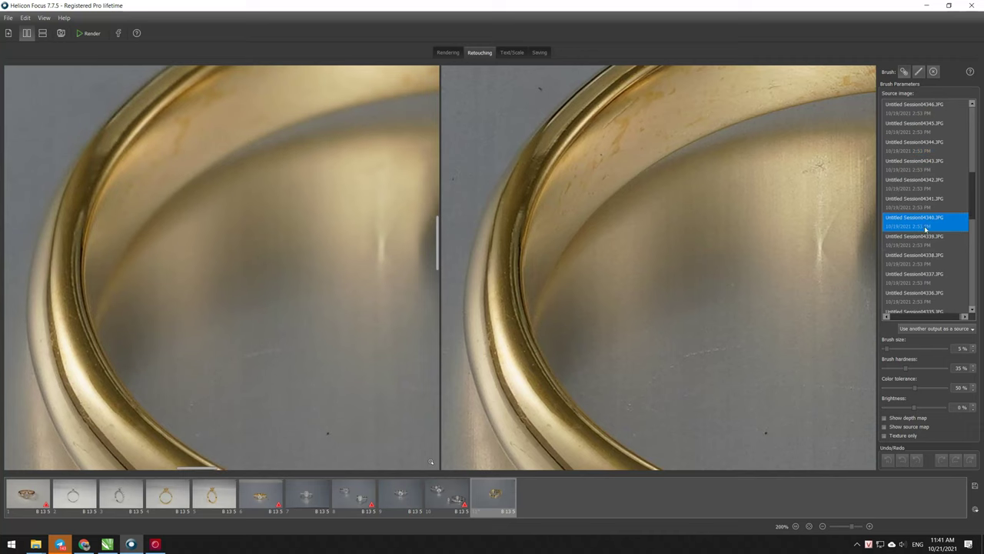
click(925, 255)
scroll(579, 154, up, 1)
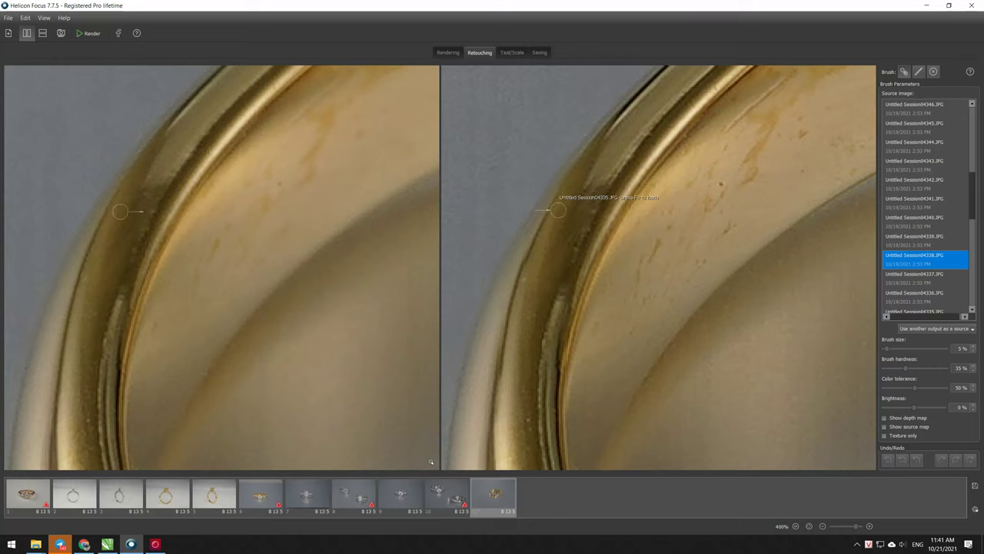
click(915, 278)
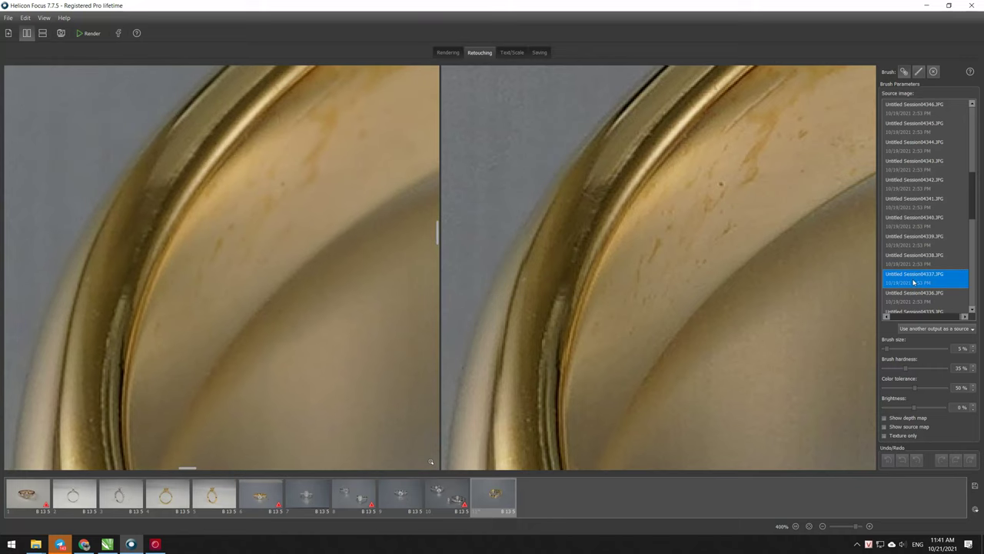
scroll(938, 243, down, 2)
click(922, 238)
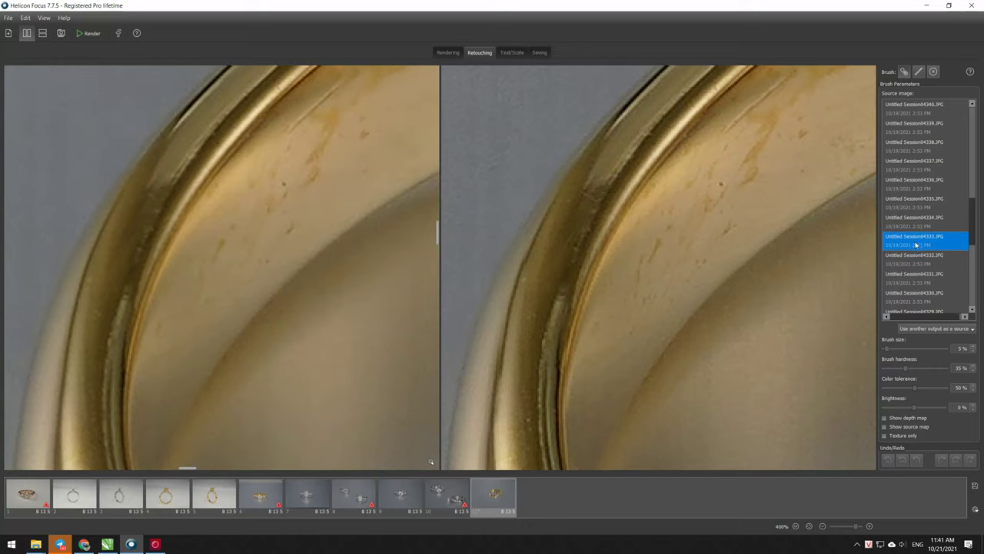
click(939, 262)
click(926, 220)
click(929, 201)
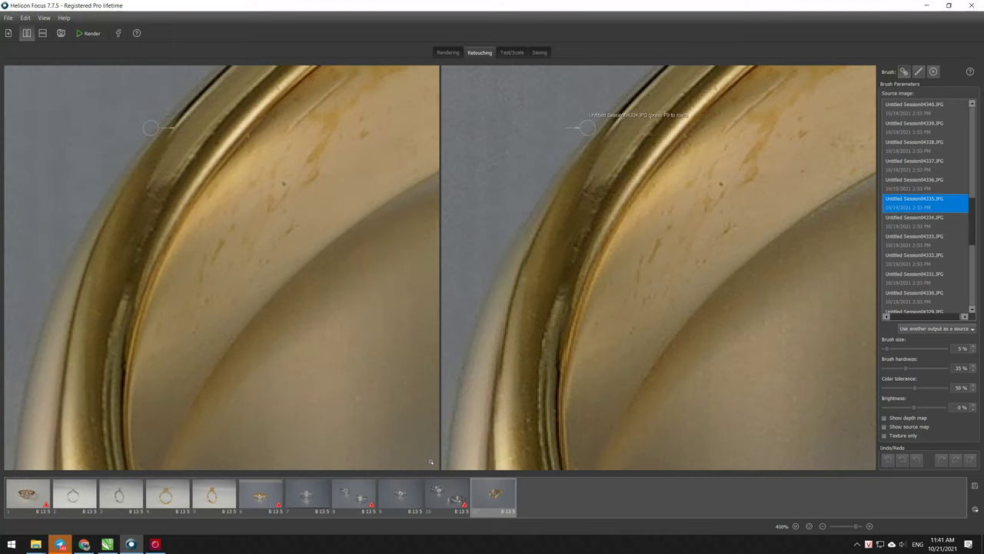
Paint sharp detail from frame 04335 along the ring rim.
drag(587, 128, 510, 235)
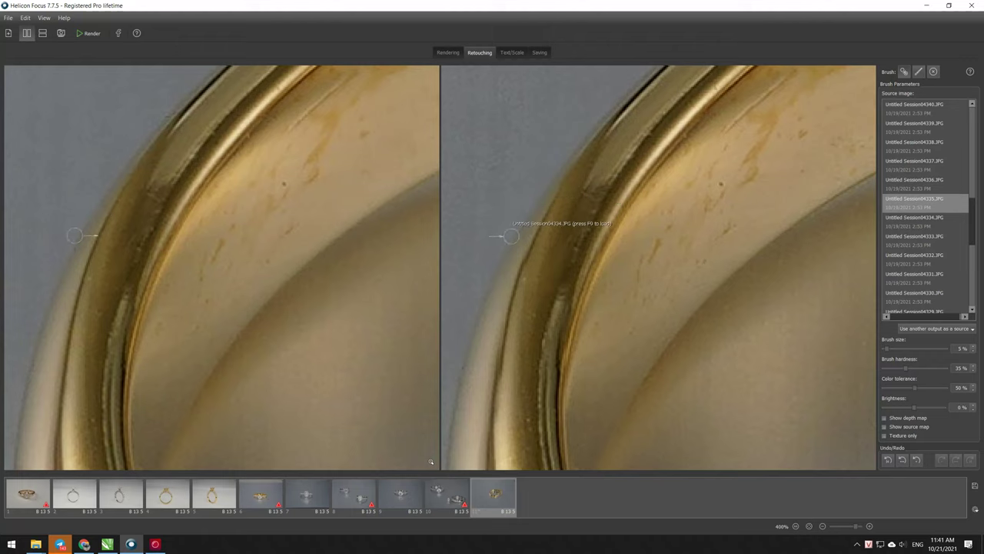
scroll(545, 152, down, 3)
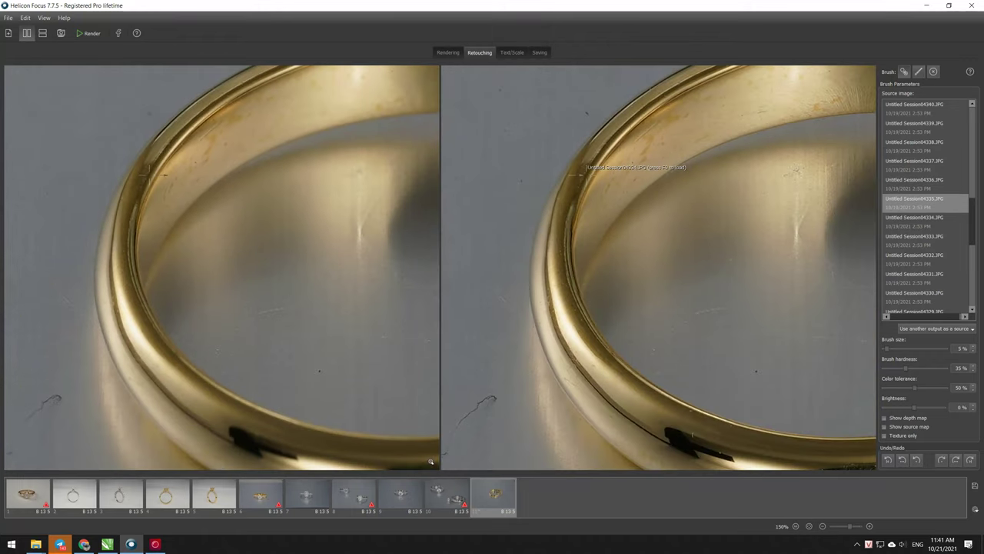
scroll(544, 180, up, 2)
scroll(544, 179, up, 1)
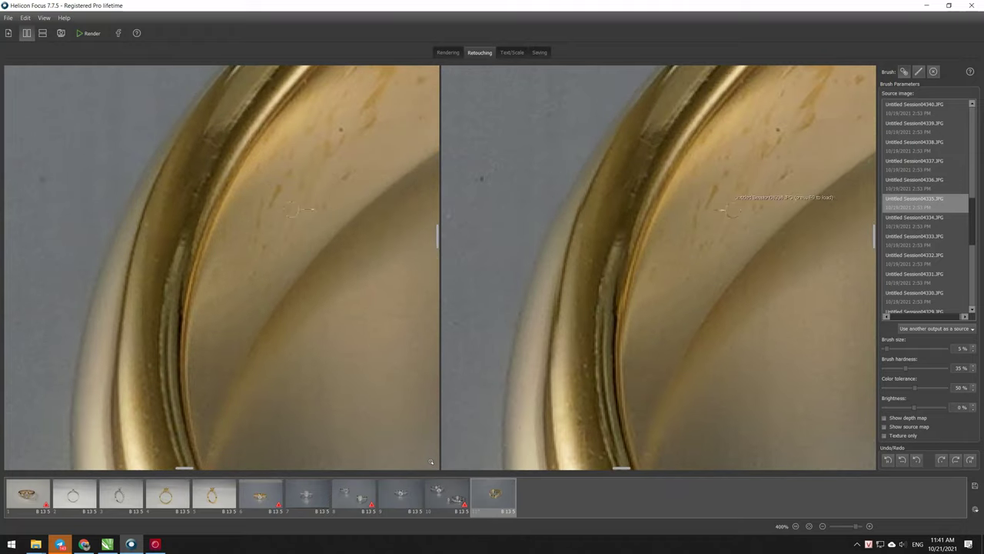
Step through frames 04336 and 04333 as brush source, zooming to compare sharpness.
click(915, 240)
click(924, 278)
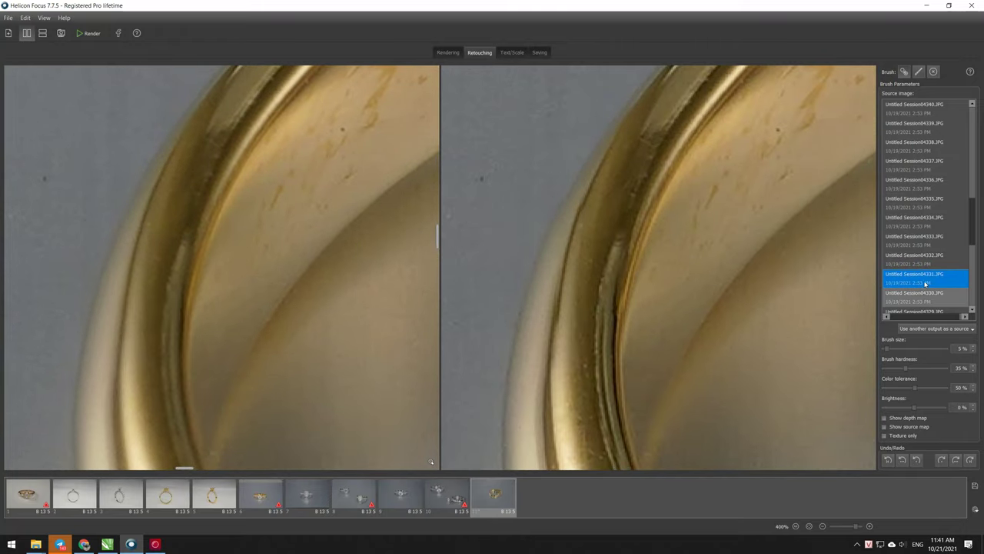
click(924, 184)
click(927, 243)
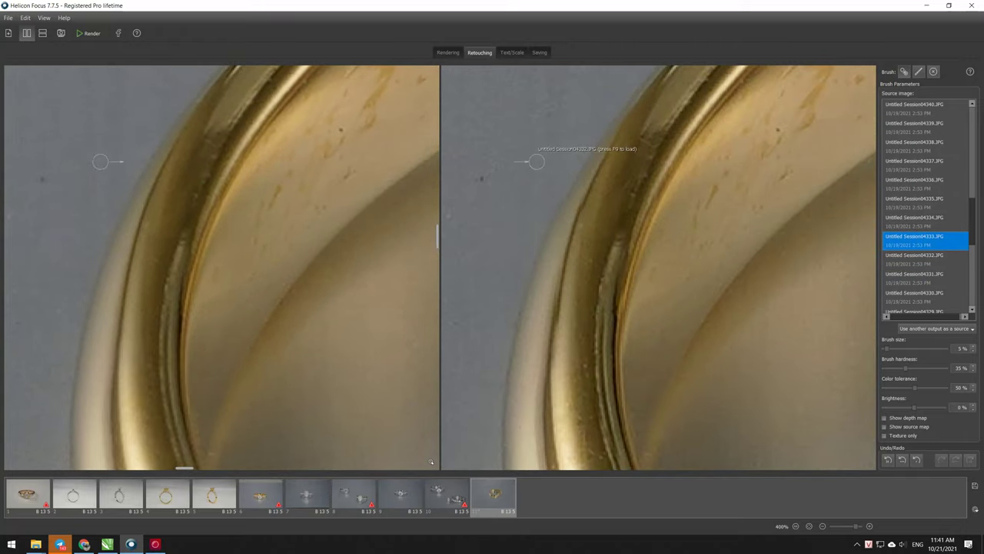
scroll(546, 162, down, 2)
scroll(547, 163, down, 2)
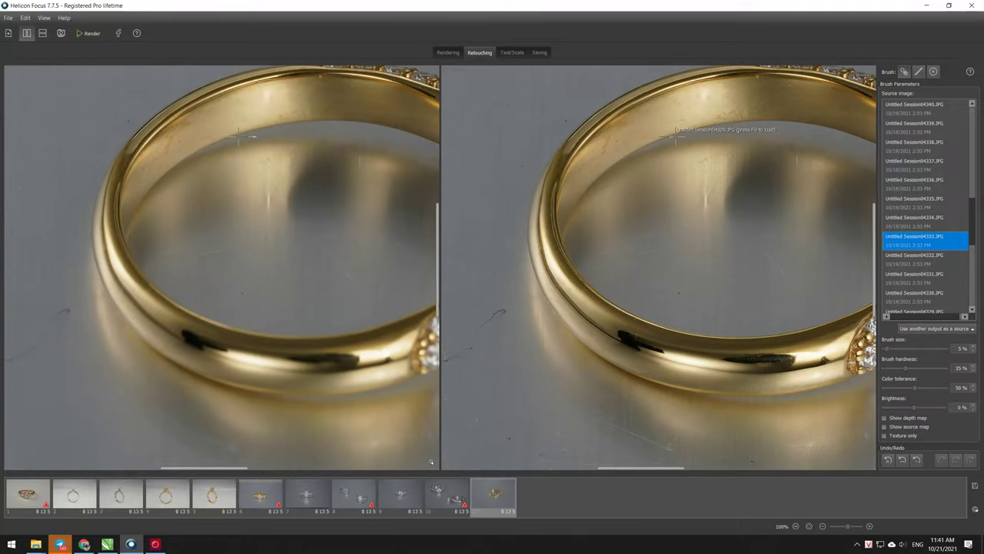
scroll(539, 163, up, 2)
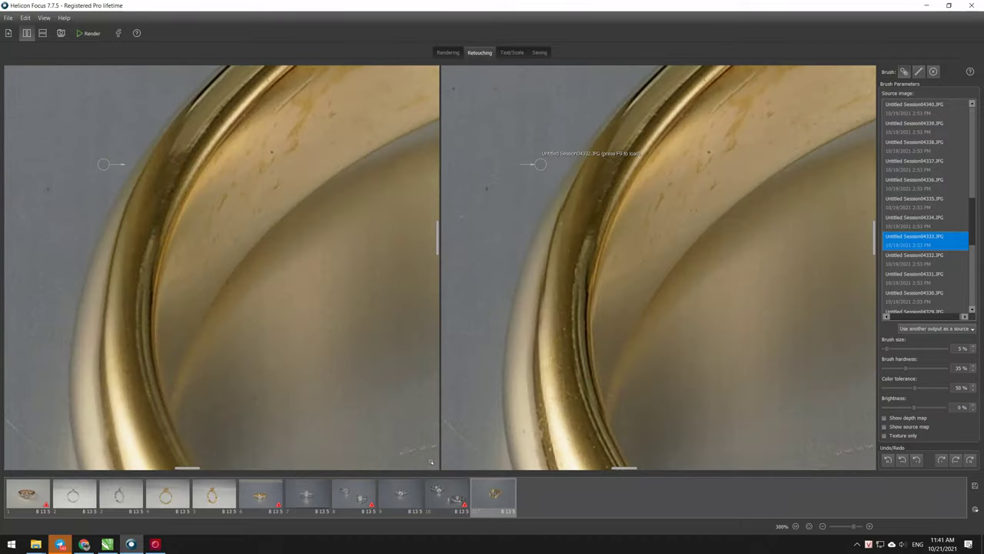
scroll(561, 165, up, 1)
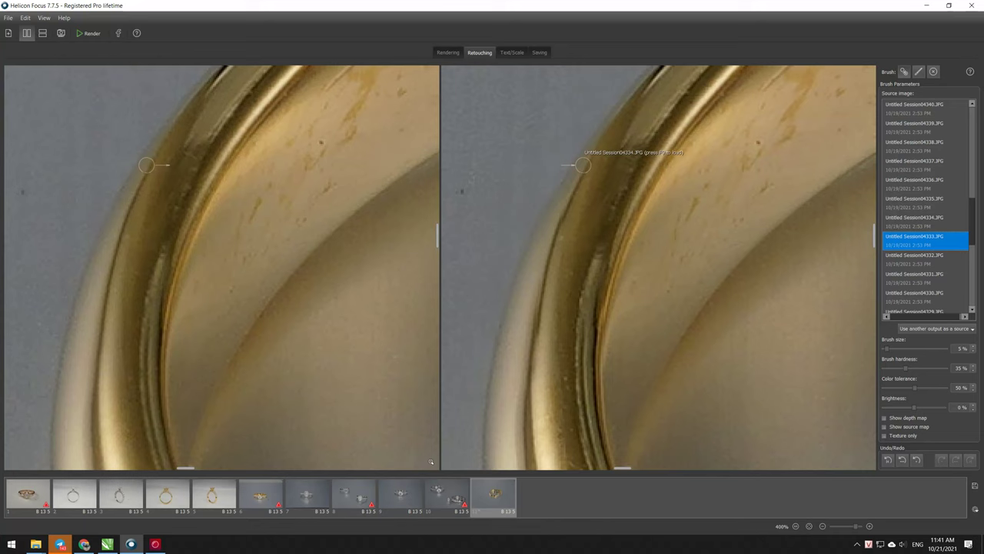
scroll(572, 164, down, 1)
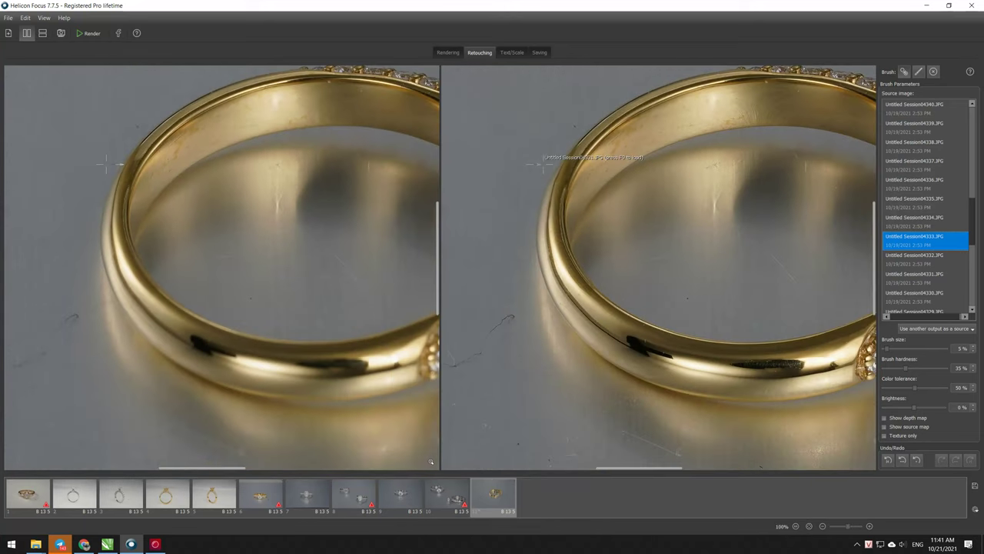
scroll(584, 219, up, 2)
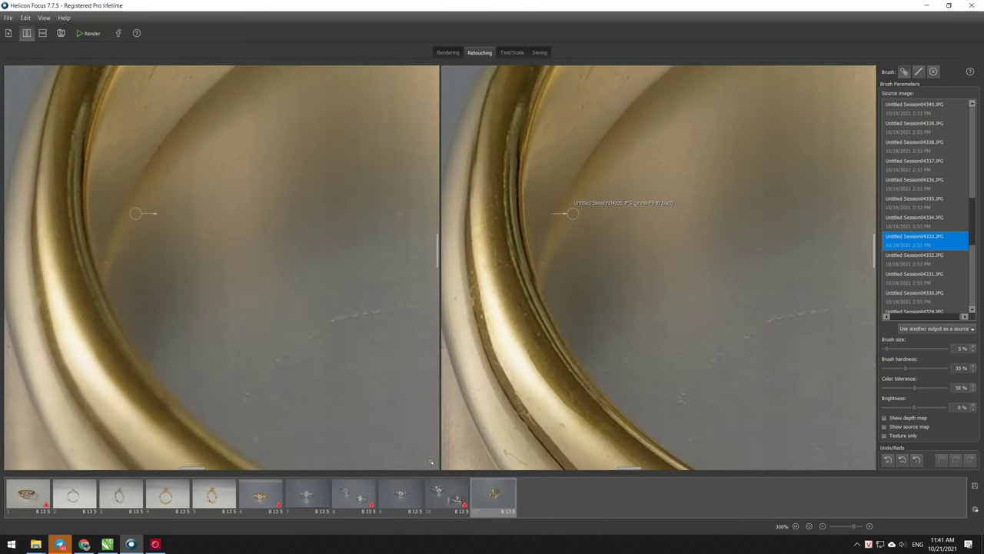
scroll(572, 213, up, 1)
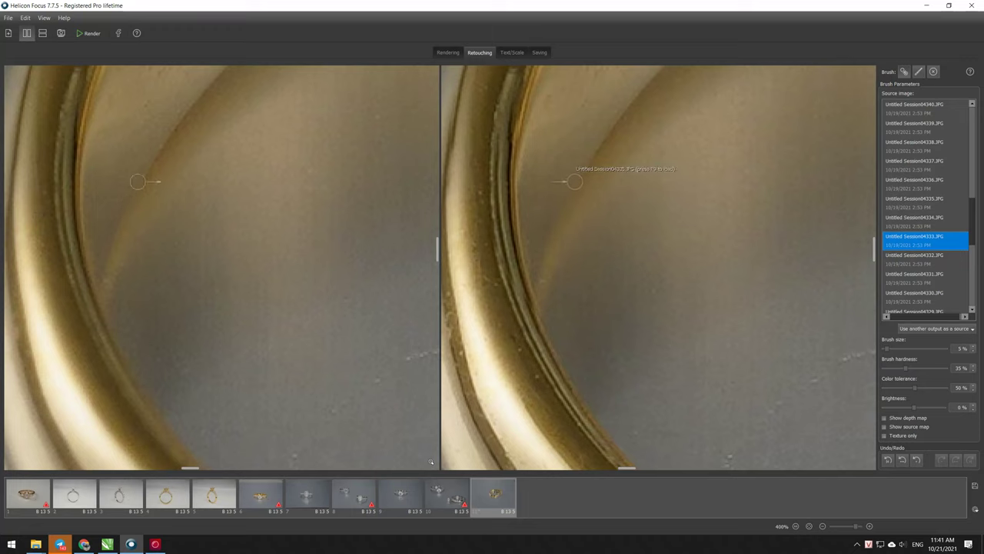
Compare frames 04337, 04331 and 04328, then settle on 04333 as brush source.
click(892, 278)
click(893, 201)
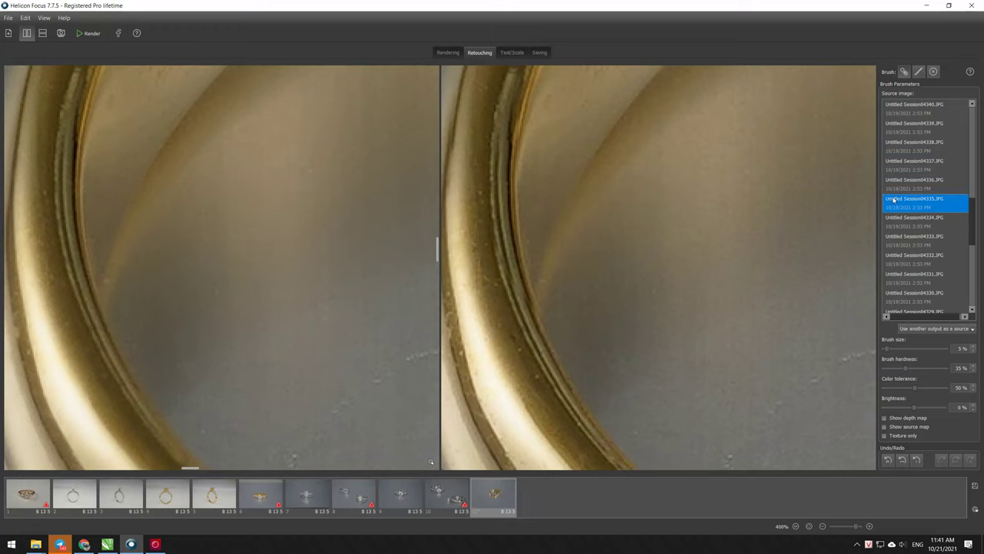
click(896, 164)
scroll(904, 230, down, 1)
click(915, 258)
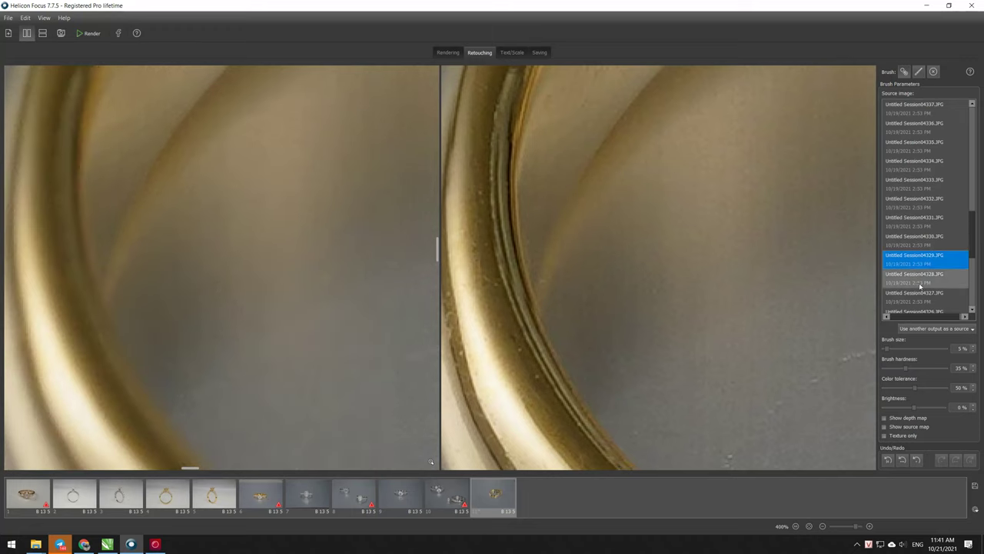
click(921, 223)
click(926, 258)
click(929, 277)
click(931, 221)
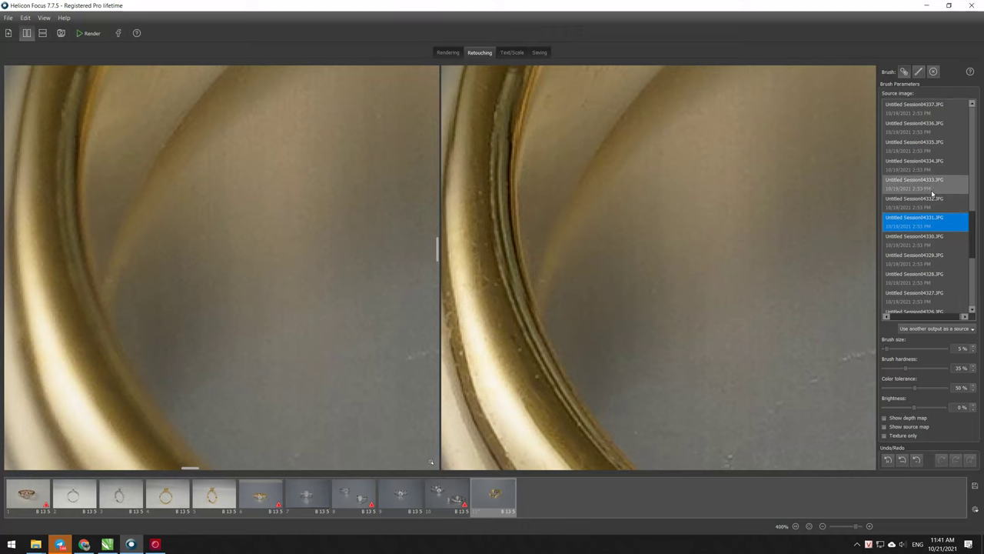
click(927, 185)
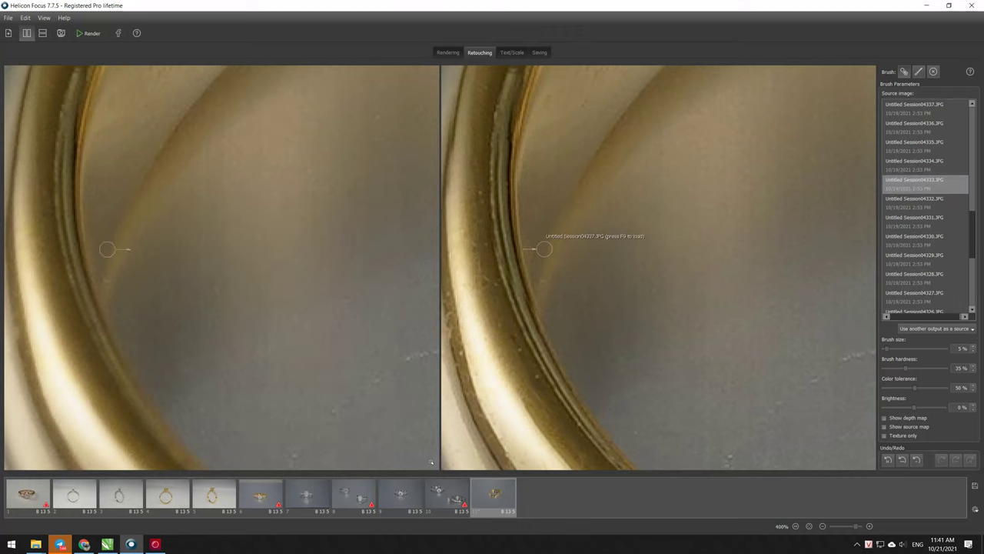
Zoom out to 50% to view the whole retouched ring.
scroll(575, 183, down, 3)
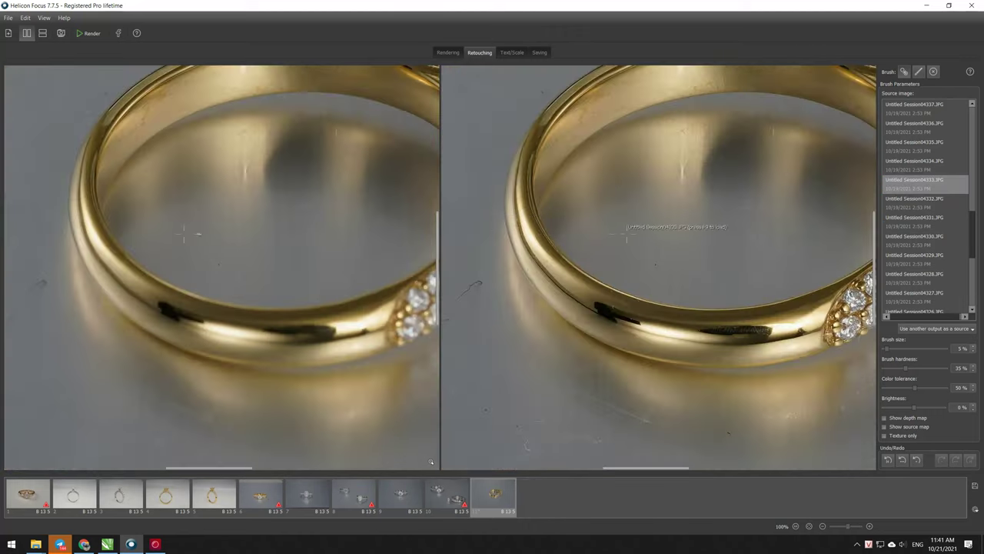
scroll(695, 230, right, 5)
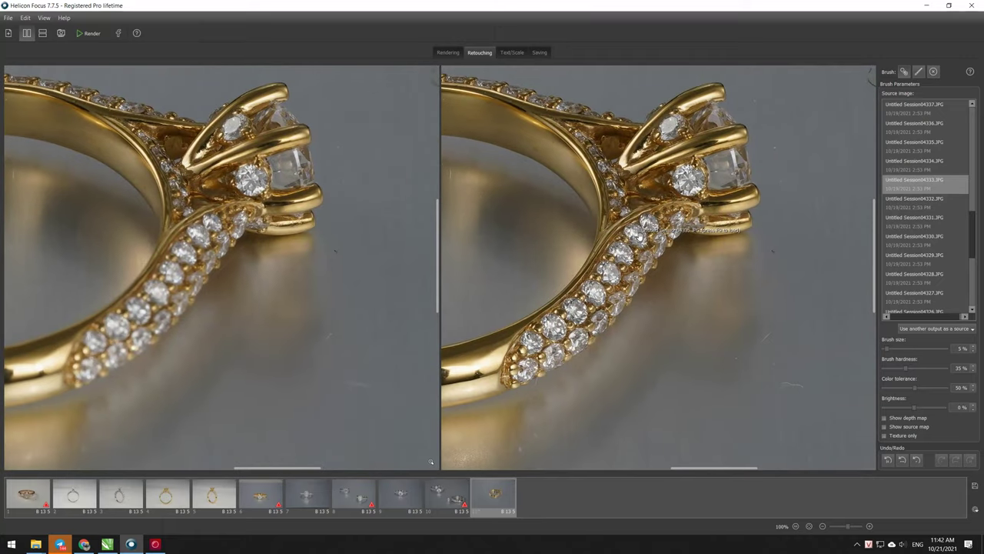
scroll(769, 195, up, 1)
scroll(692, 139, up, 1)
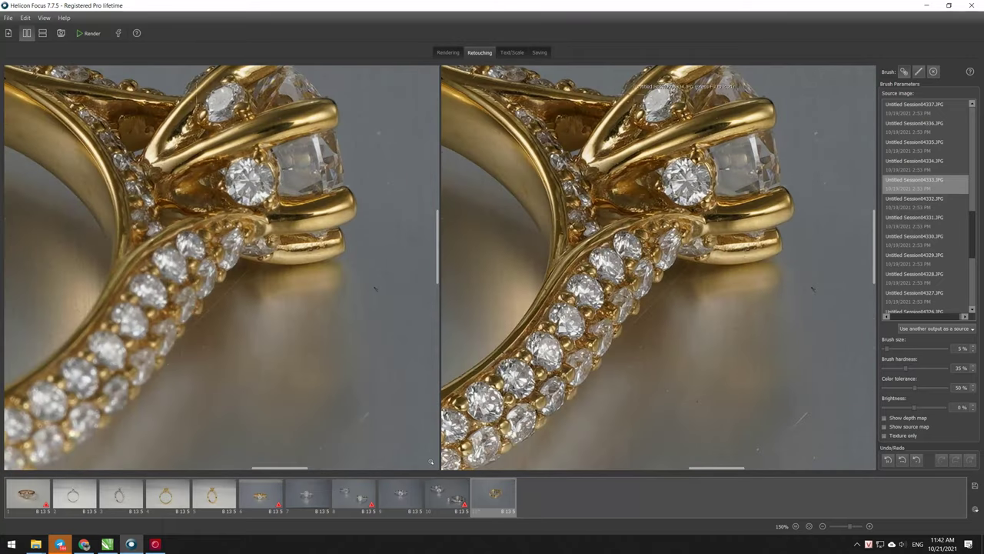
scroll(843, 298, up, 1)
scroll(769, 231, down, 2)
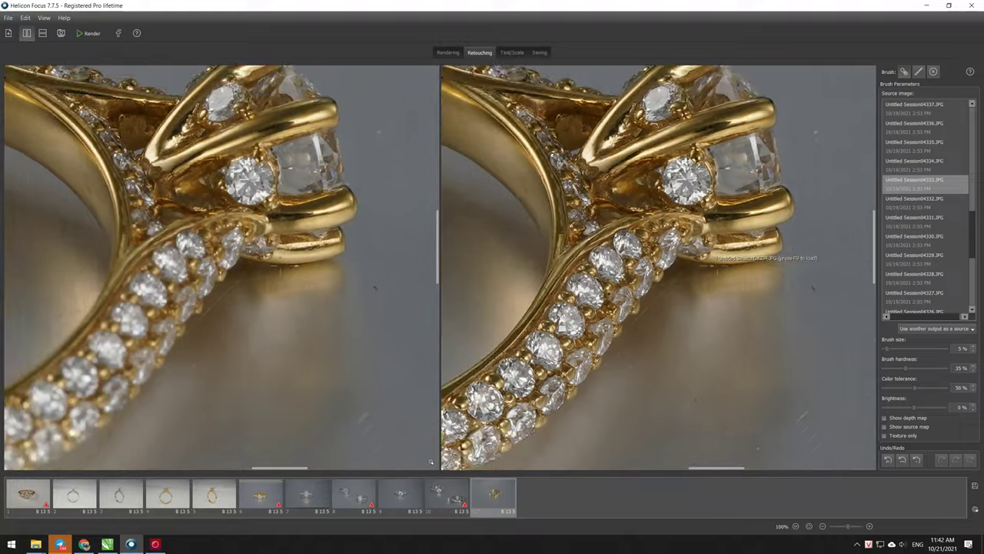
scroll(749, 100, down, 1)
scroll(750, 146, up, 4)
scroll(752, 154, up, 1)
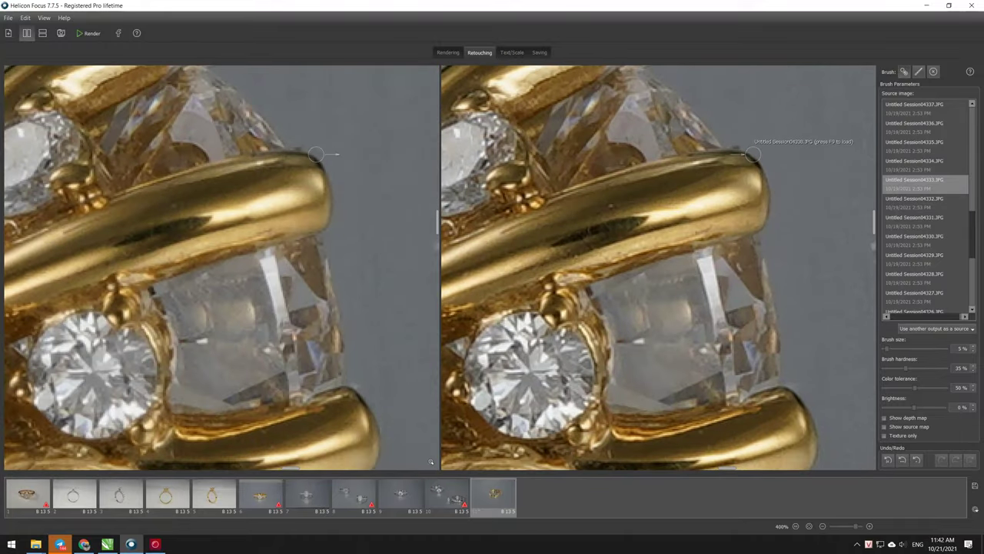
scroll(777, 261, down, 1)
scroll(734, 201, down, 2)
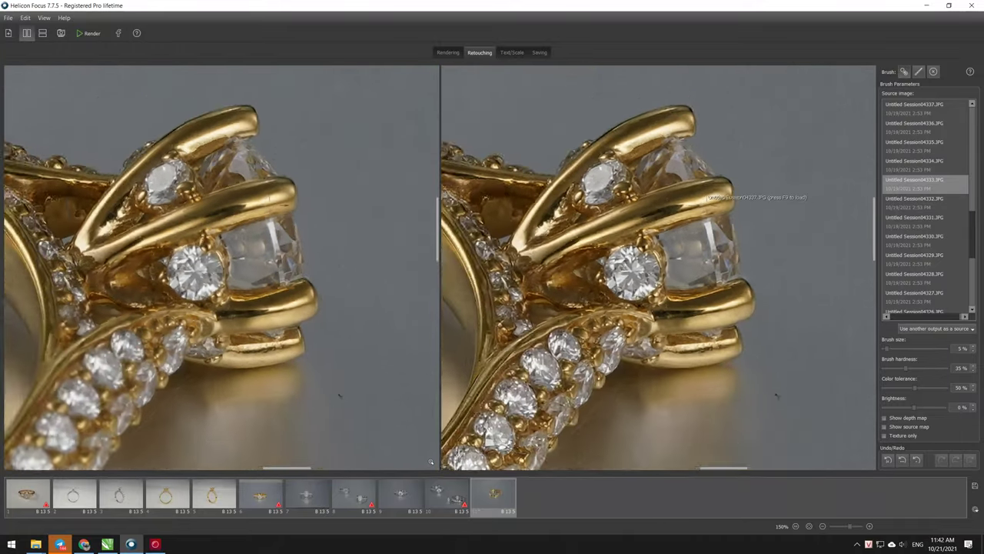
scroll(734, 201, down, 1)
scroll(734, 202, down, 1)
scroll(734, 201, down, 1)
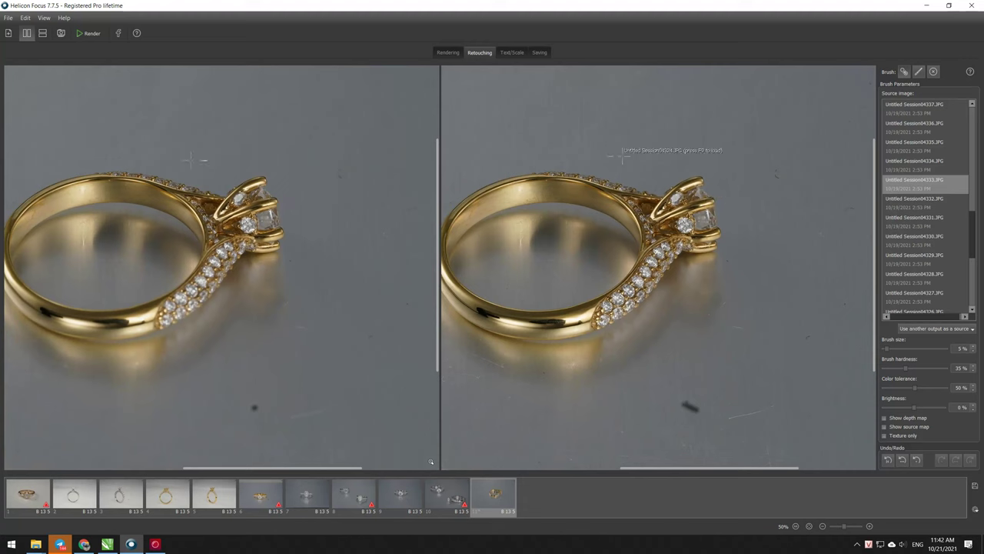
Save the retouched gold ring as T12.tif, then return to File Explorer.
click(538, 52)
click(907, 81)
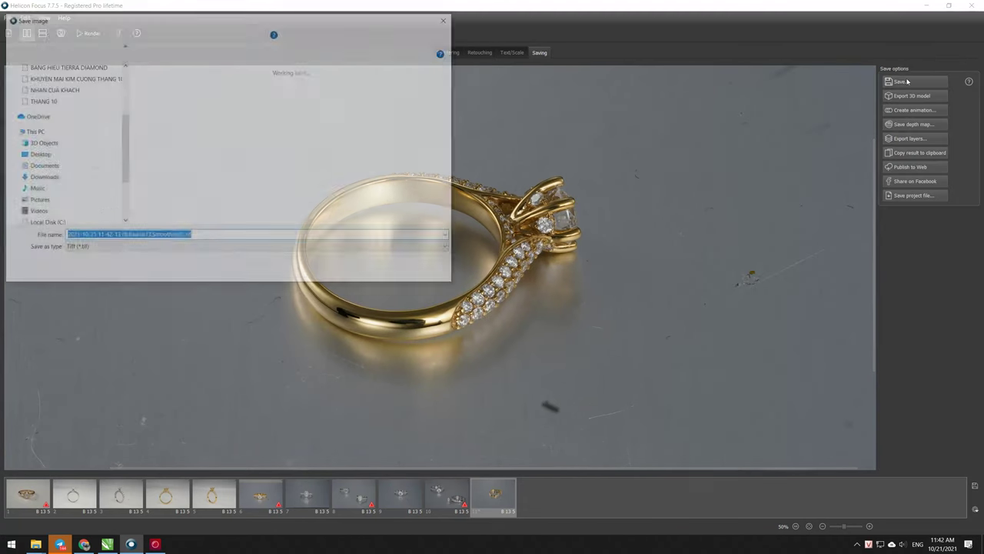
text(T)
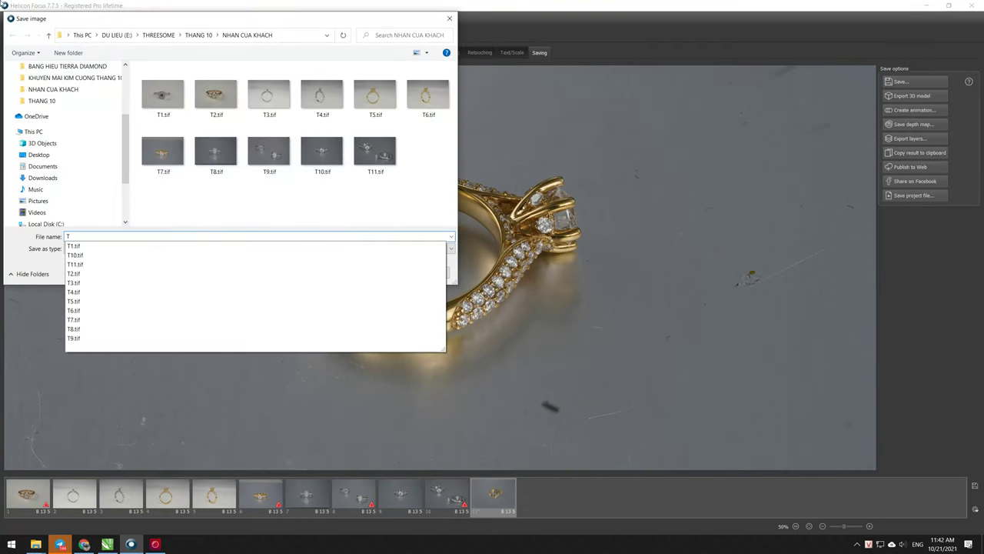
text(12)
key(Return)
key(alt+Tab)
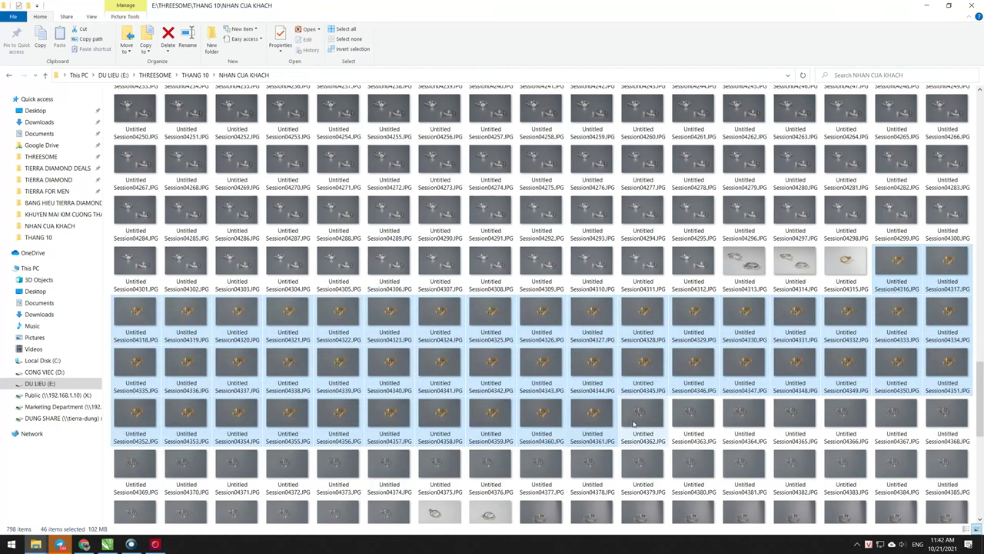
Select Session04362 through Session04391 and drag the 30 photos via the taskbar into Helicon Focus.
click(639, 421)
scroll(635, 347, down, 2)
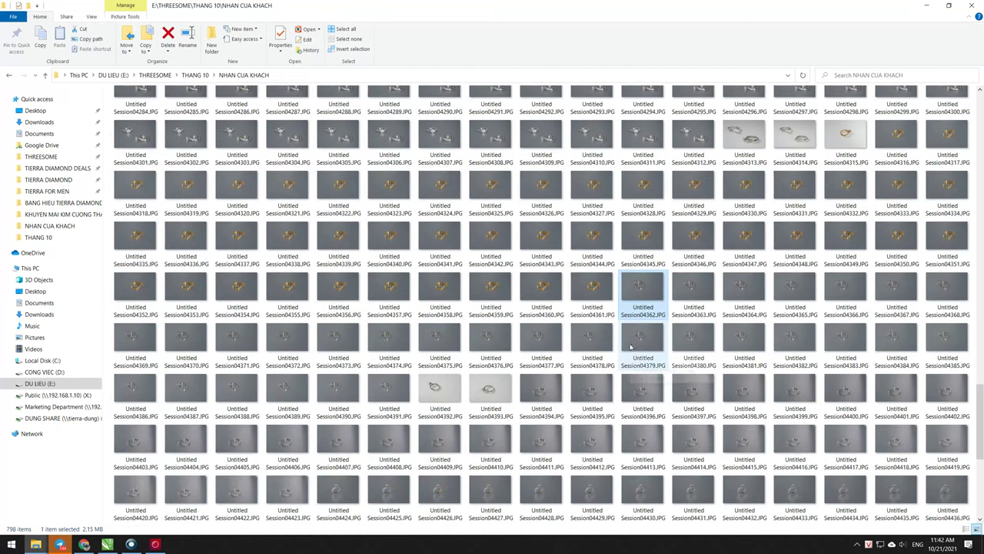
shift+click(391, 396)
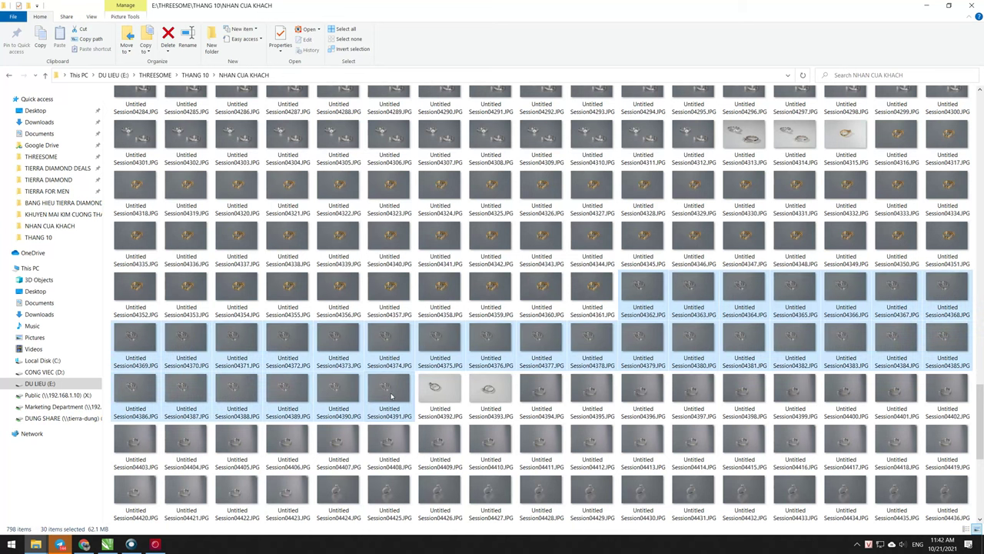
drag(390, 396, 133, 547)
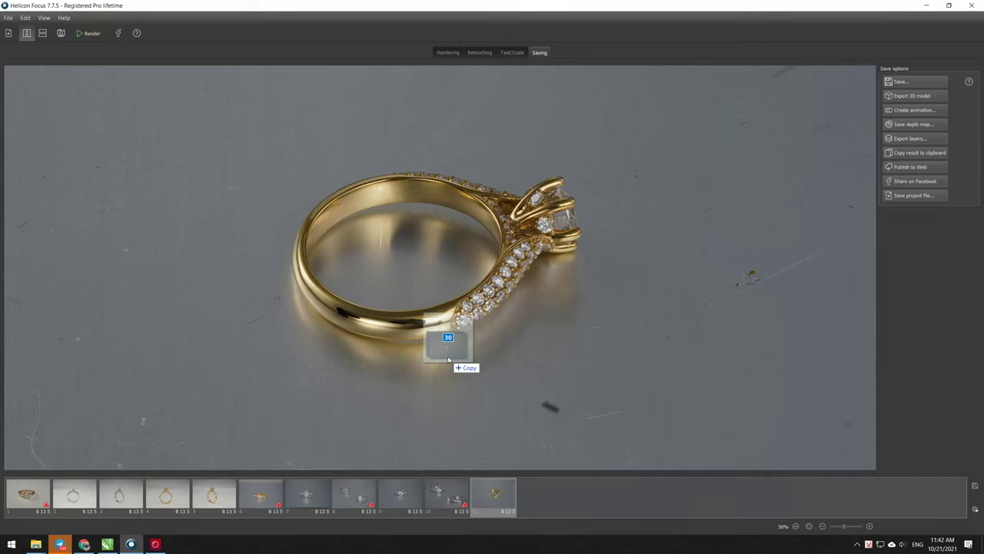
drag(132, 548, 447, 355)
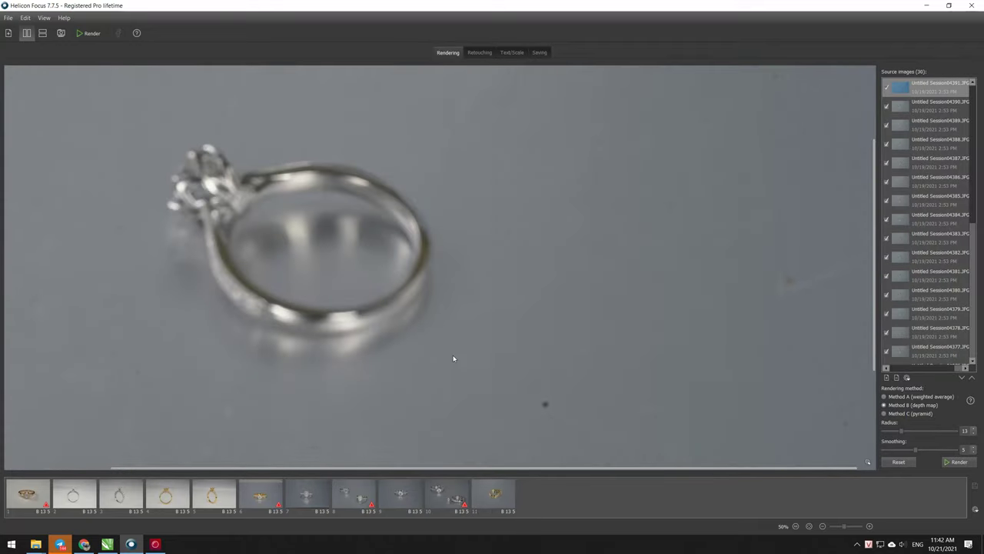
Render the 30-frame silver ring stack with Method B (radius 13, smoothing 5) and zoom to inspect.
click(956, 461)
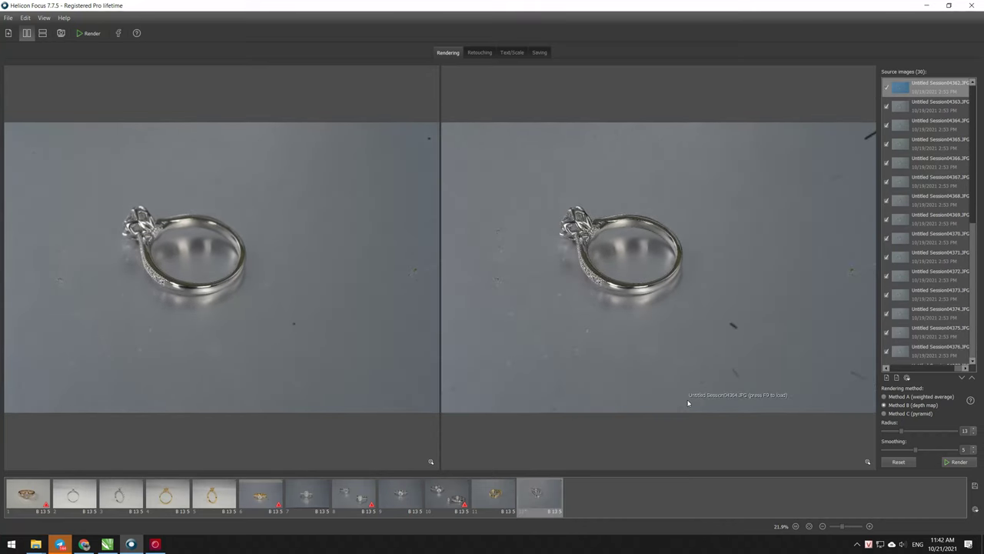
scroll(646, 250, up, 2)
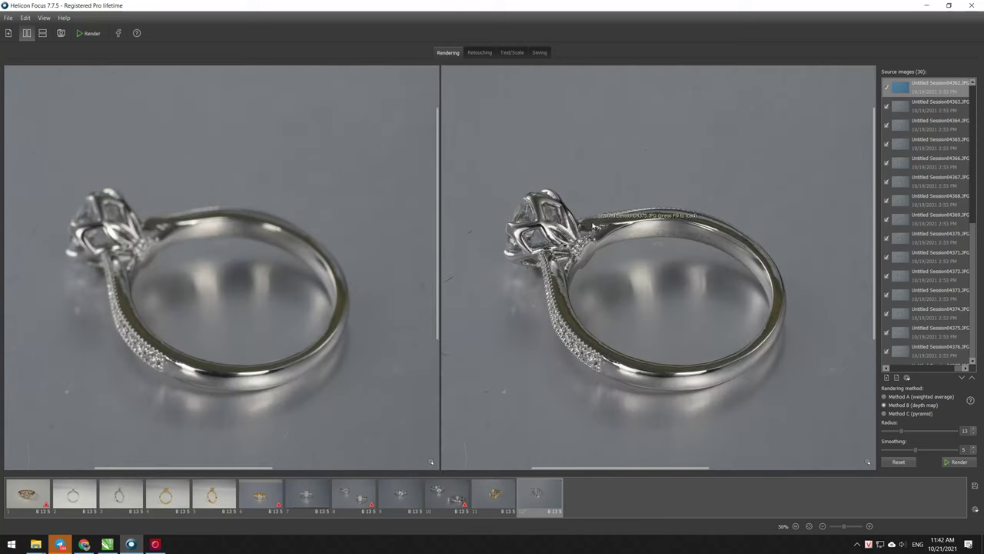
scroll(545, 241, up, 2)
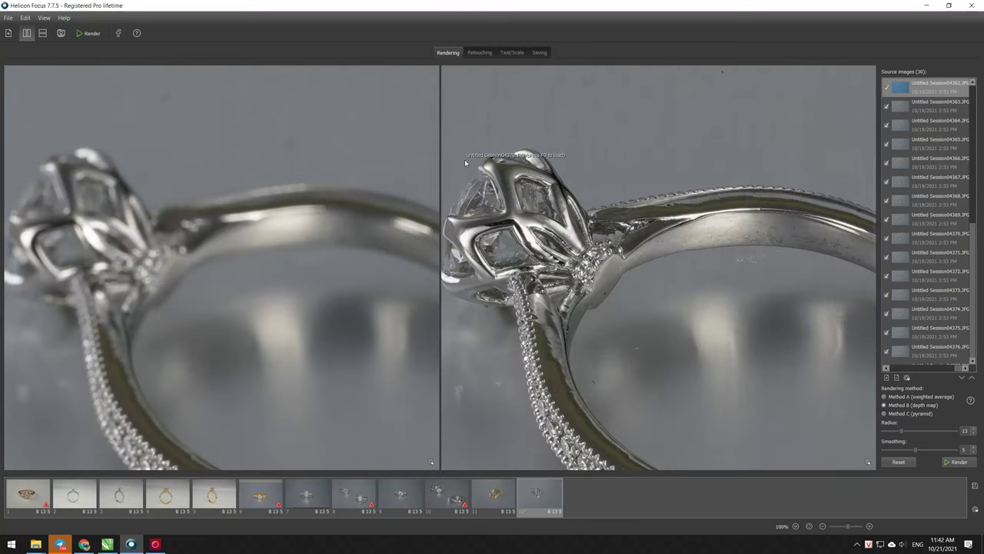
scroll(477, 162, down, 1)
scroll(538, 230, down, 1)
scroll(630, 323, down, 1)
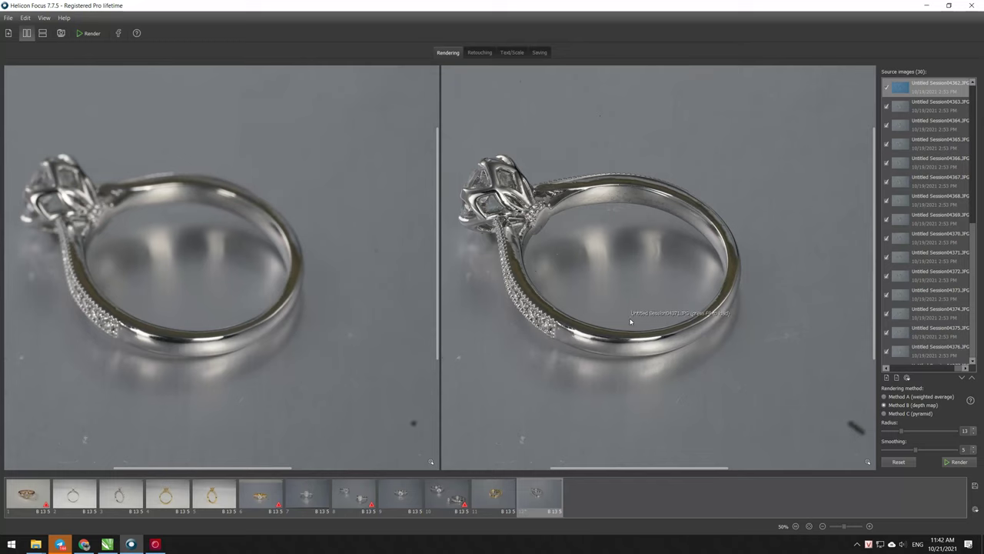
scroll(638, 343, up, 3)
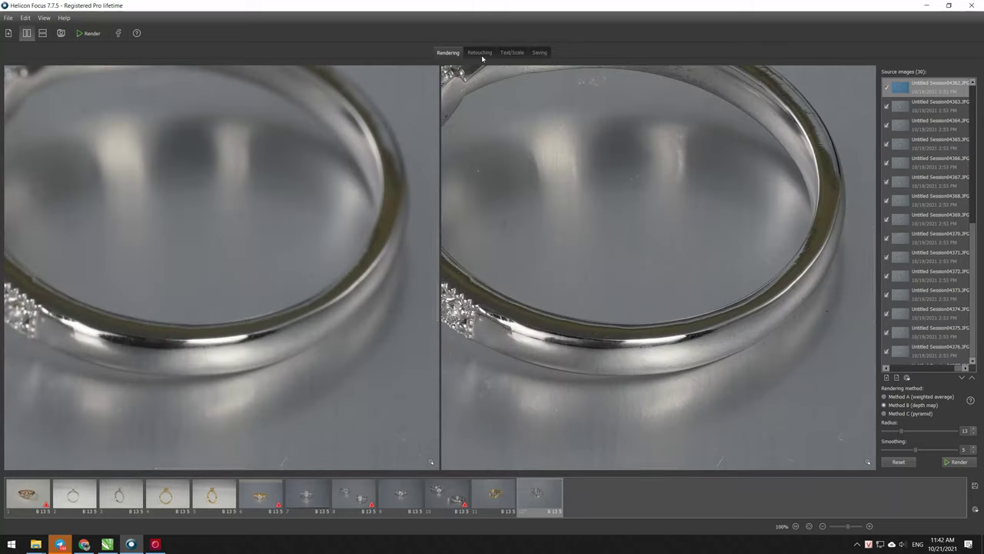
Inspect the stacked silver ring result in the Retouching stage by zooming in and out.
click(479, 53)
scroll(803, 324, down, 1)
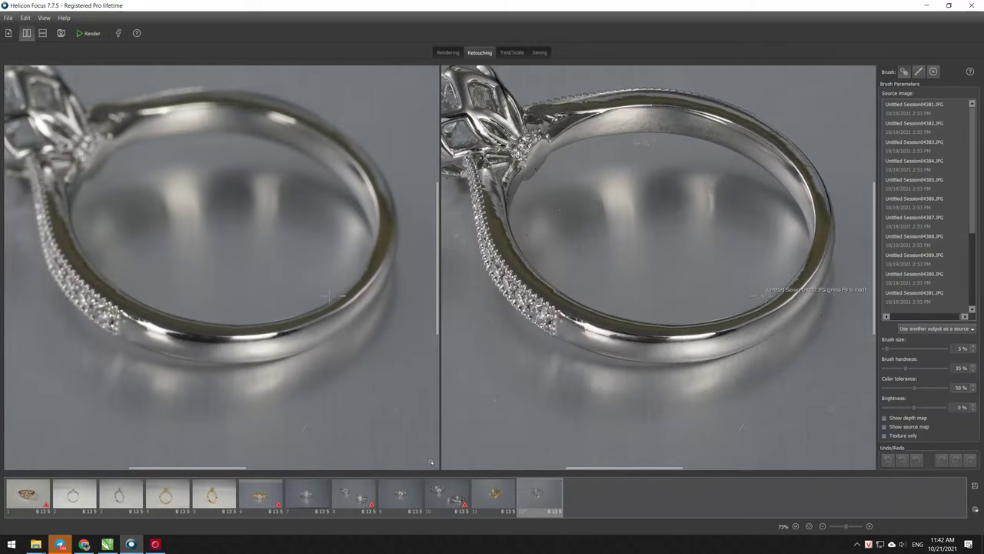
scroll(761, 294, up, 1)
scroll(715, 277, up, 1)
scroll(669, 261, up, 1)
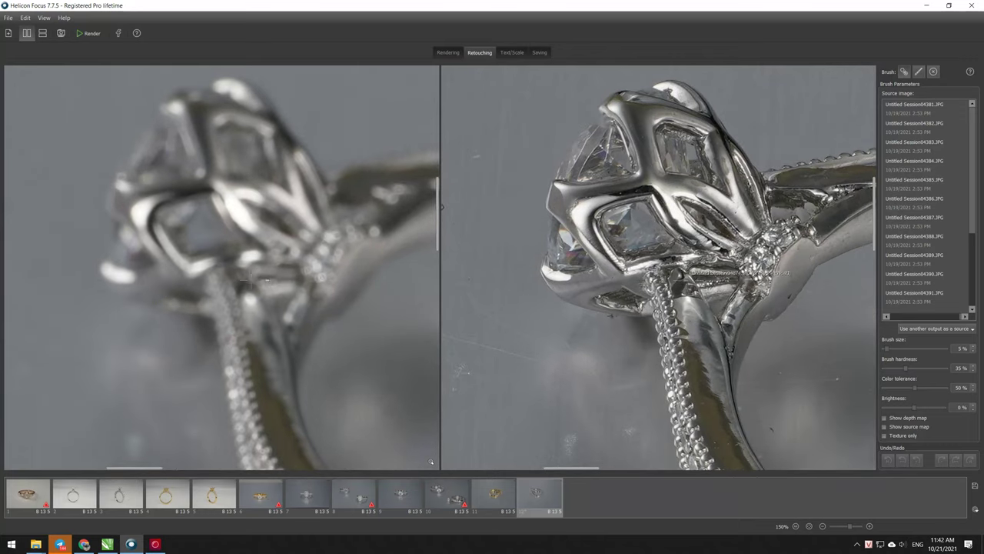
scroll(650, 230, down, 1)
scroll(631, 192, down, 1)
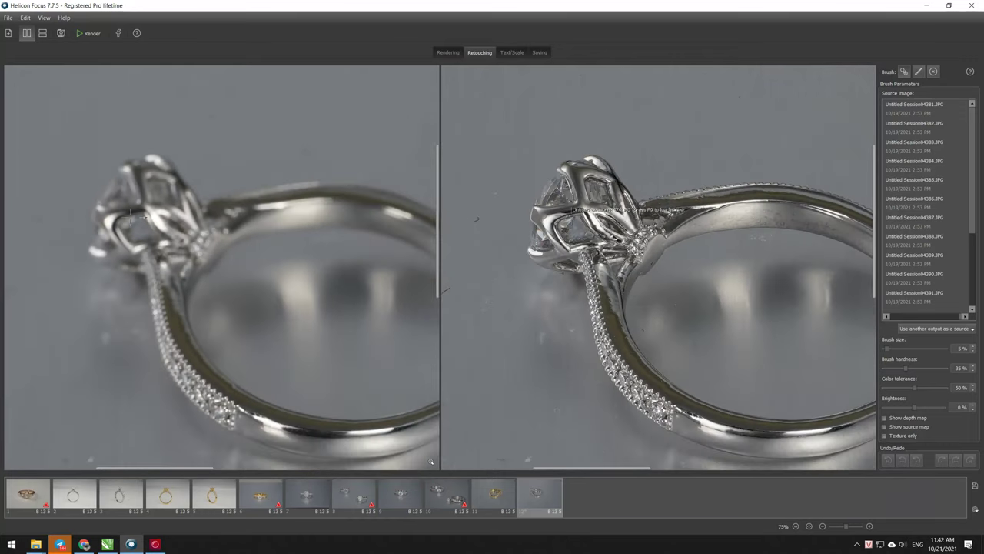
scroll(625, 183, up, 1)
scroll(592, 173, up, 1)
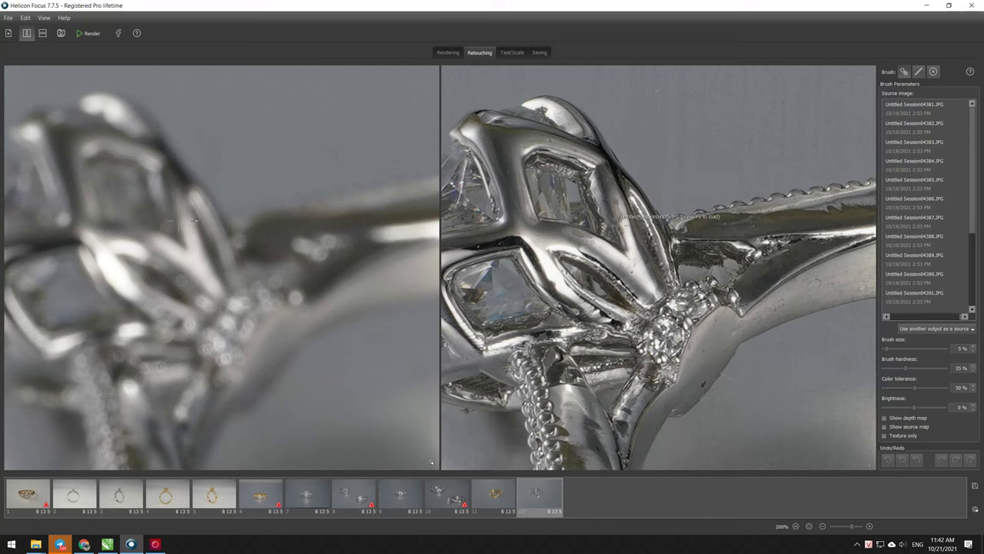
scroll(557, 170, down, 2)
scroll(513, 158, down, 1)
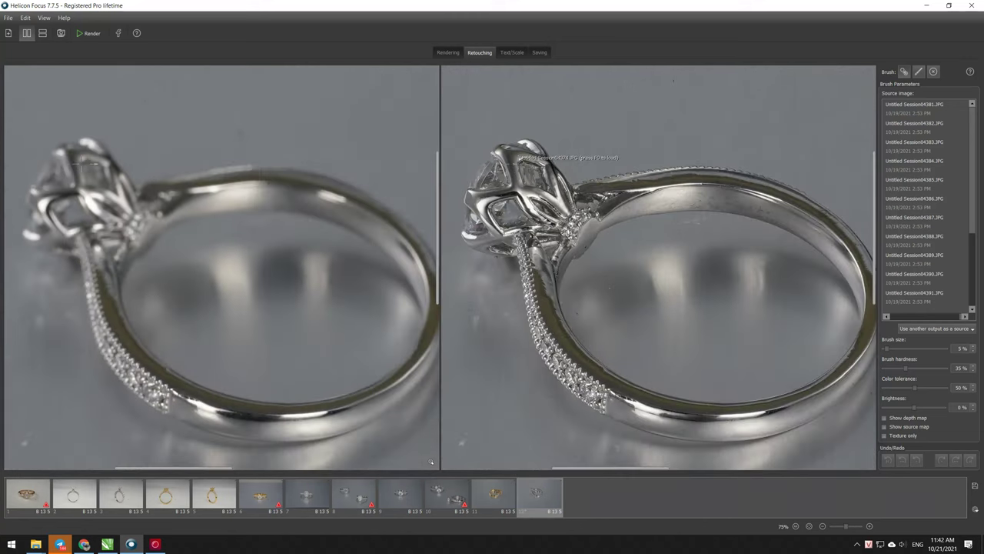
scroll(277, 231, down, 1)
scroll(330, 254, up, 1)
scroll(330, 254, up, 1)
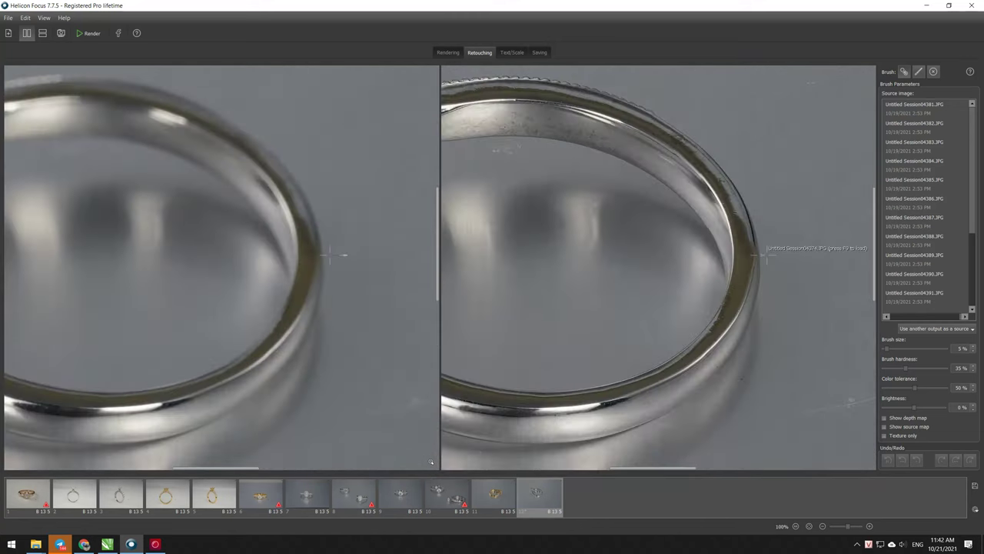
scroll(342, 254, down, 1)
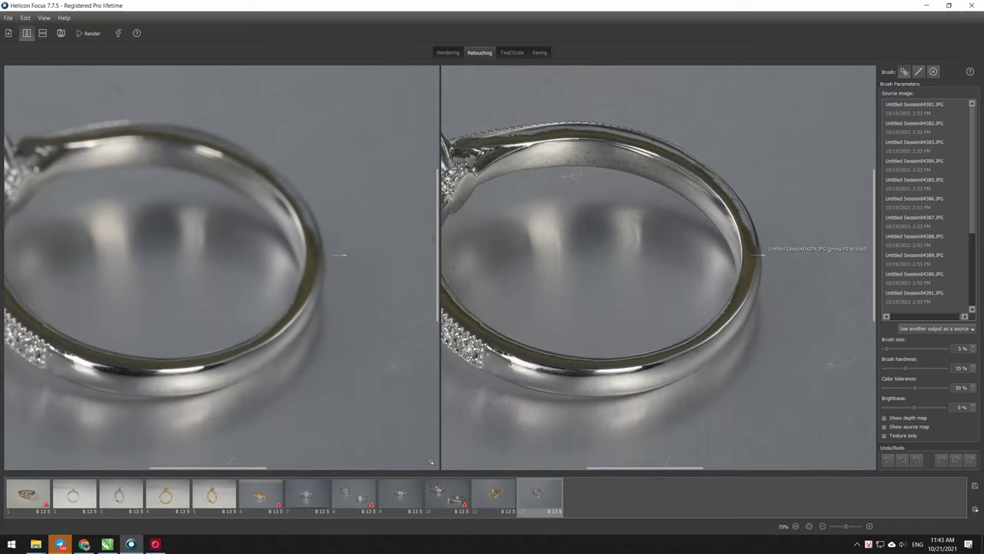
Save the silver ring result as T13.tif, then switch back to File Explorer.
click(530, 50)
click(910, 83)
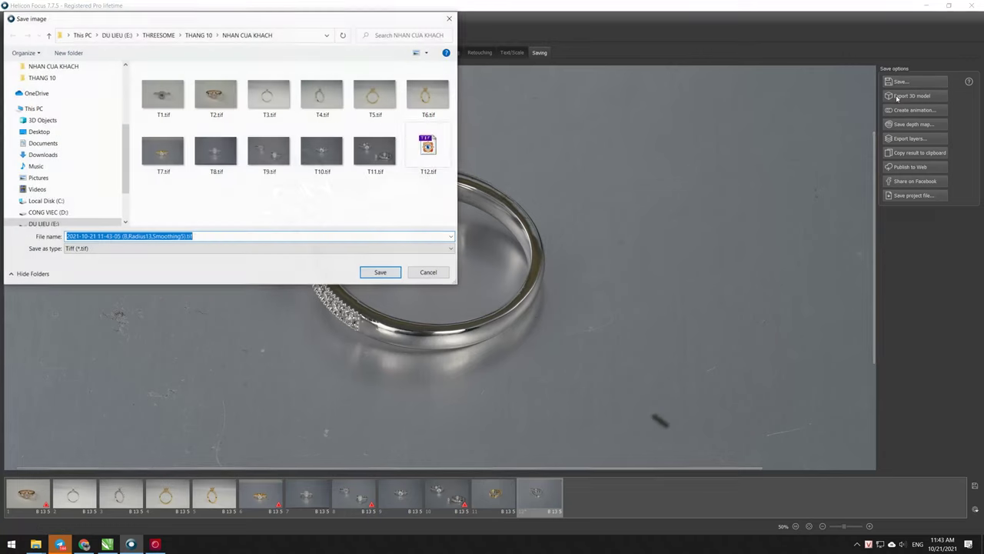
text(T12)
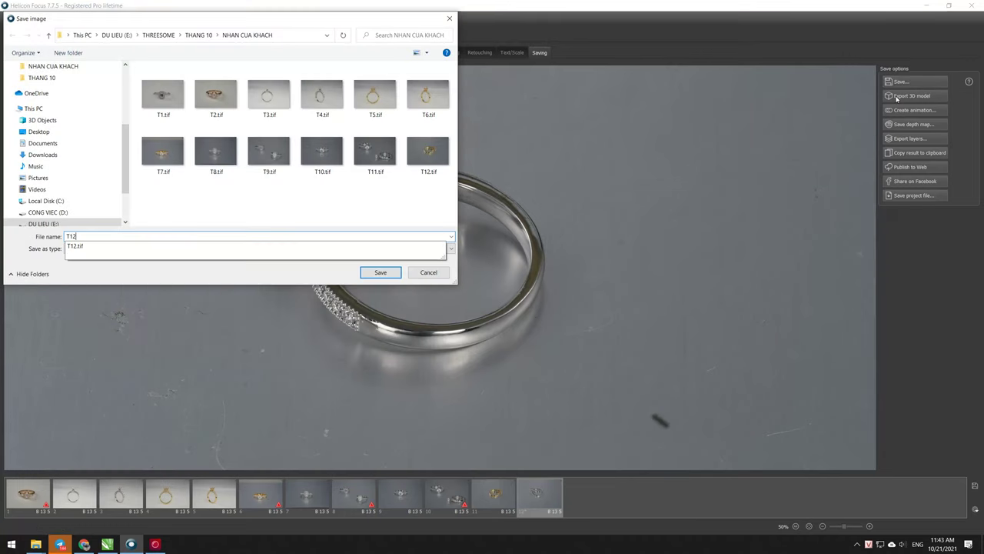
key(BackSpace)
text(3)
key(Return)
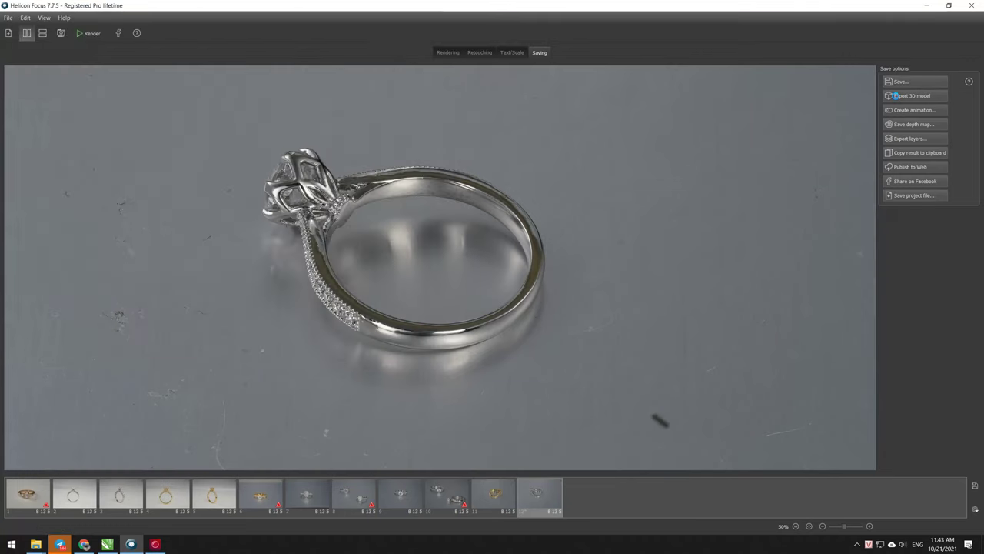
key(alt+Tab)
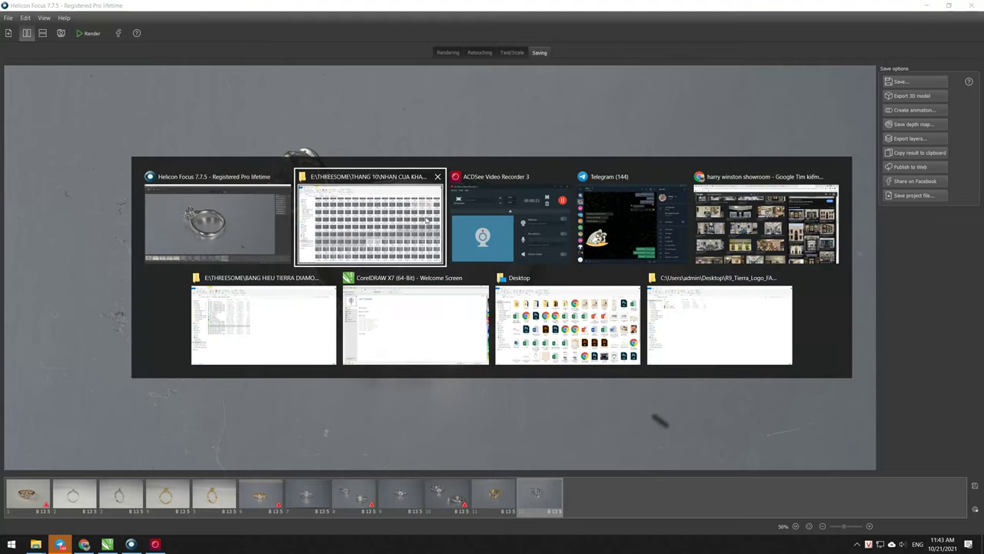
Select the 30 photos Session04394 through Session04423 and drag them into Helicon Focus.
click(581, 393)
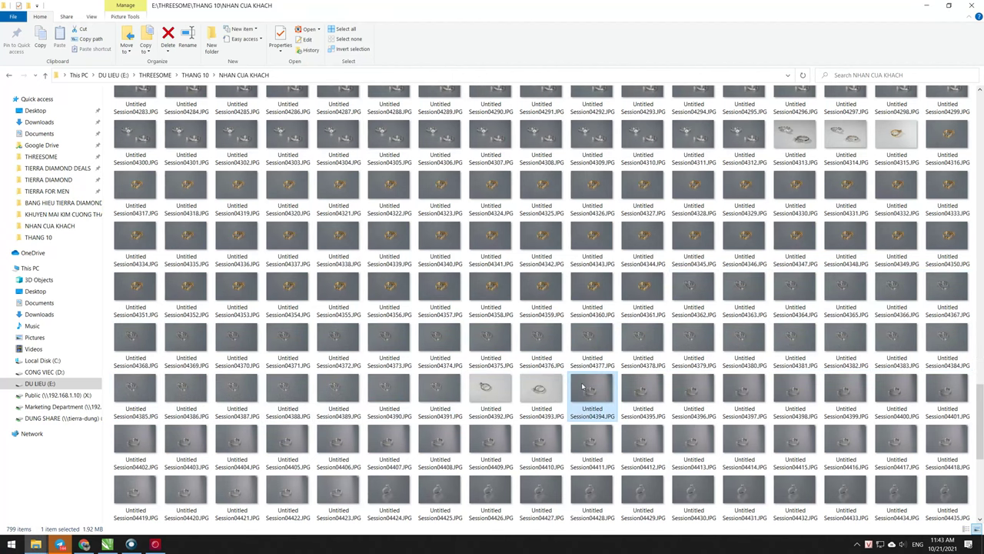
scroll(581, 392, down, 3)
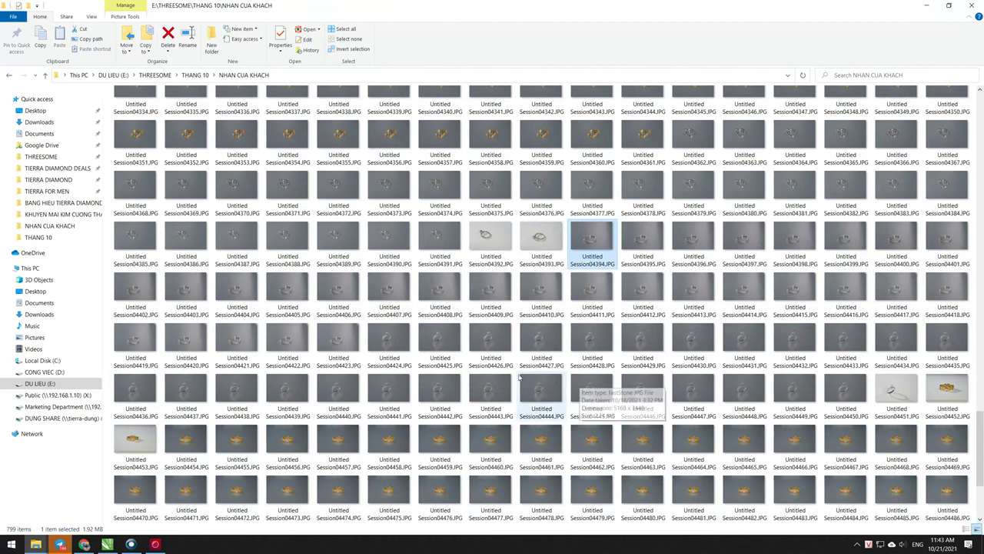
shift+click(334, 346)
drag(336, 341, 446, 381)
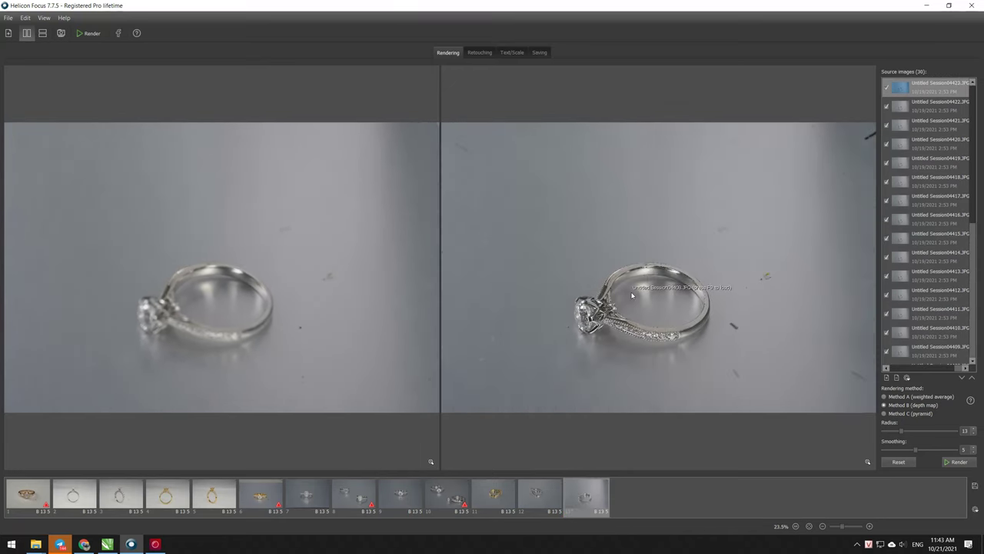
Zoom in and out to check the plain-band ring render, including in the Retouching stage.
scroll(608, 307, up, 5)
scroll(560, 321, up, 2)
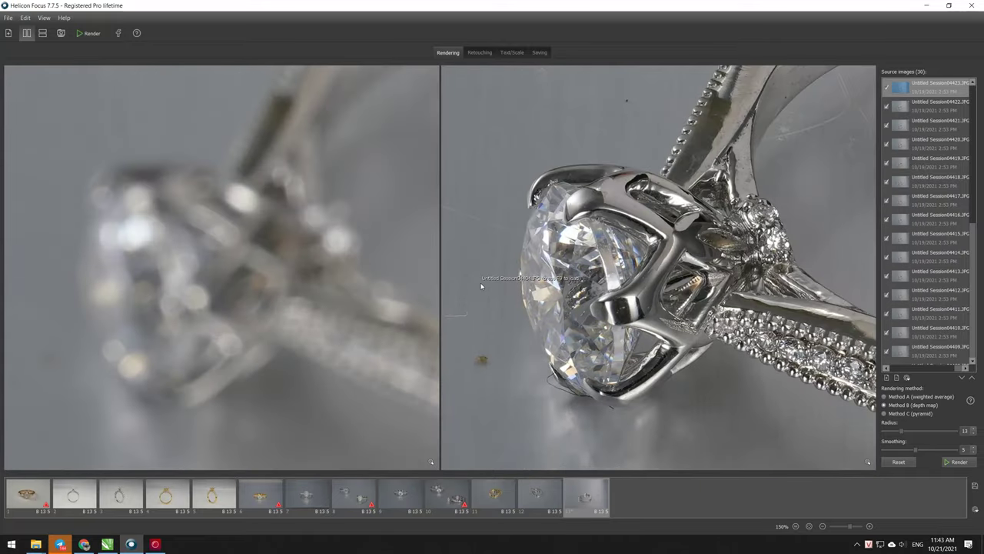
scroll(481, 286, down, 2)
scroll(481, 286, down, 2)
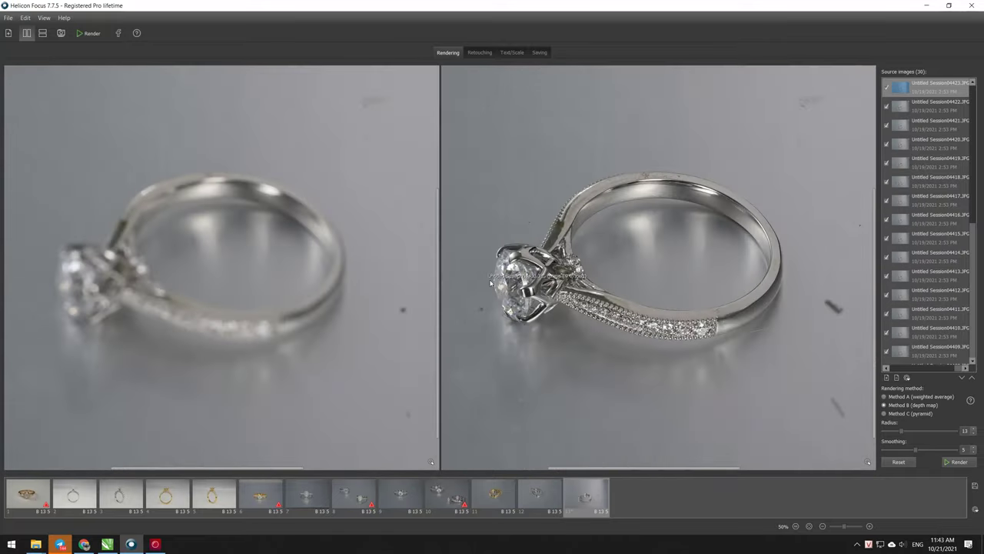
scroll(753, 208, up, 2)
scroll(752, 212, up, 1)
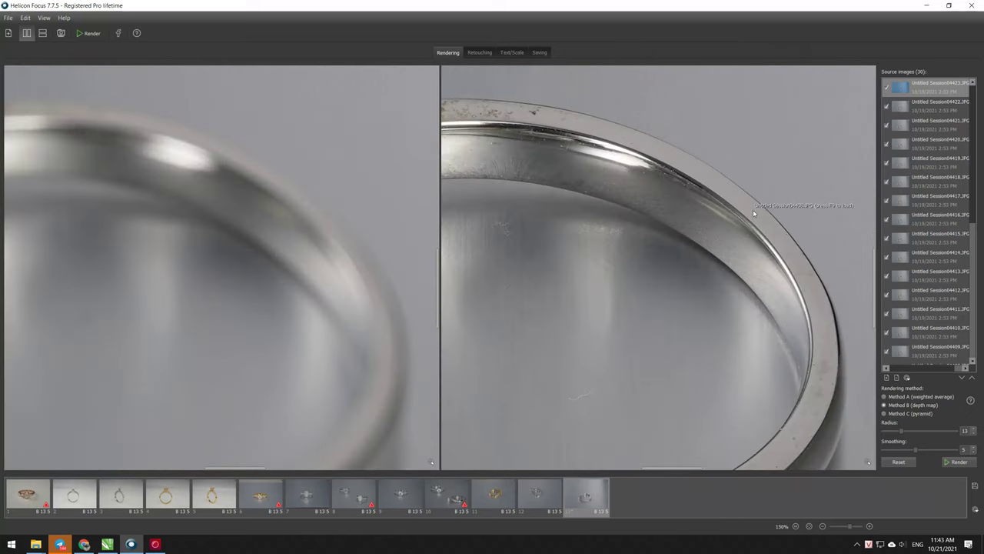
scroll(744, 228, down, 3)
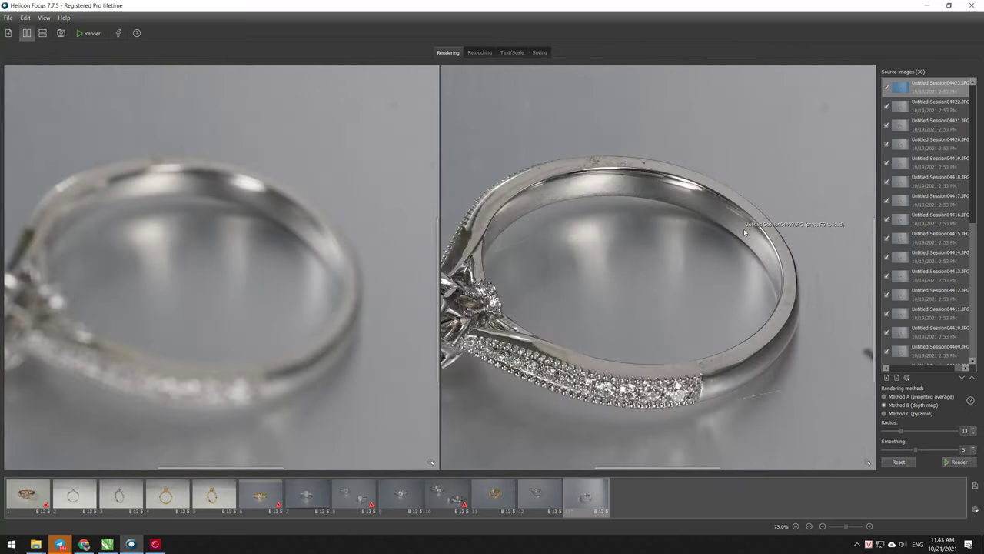
scroll(744, 229, down, 1)
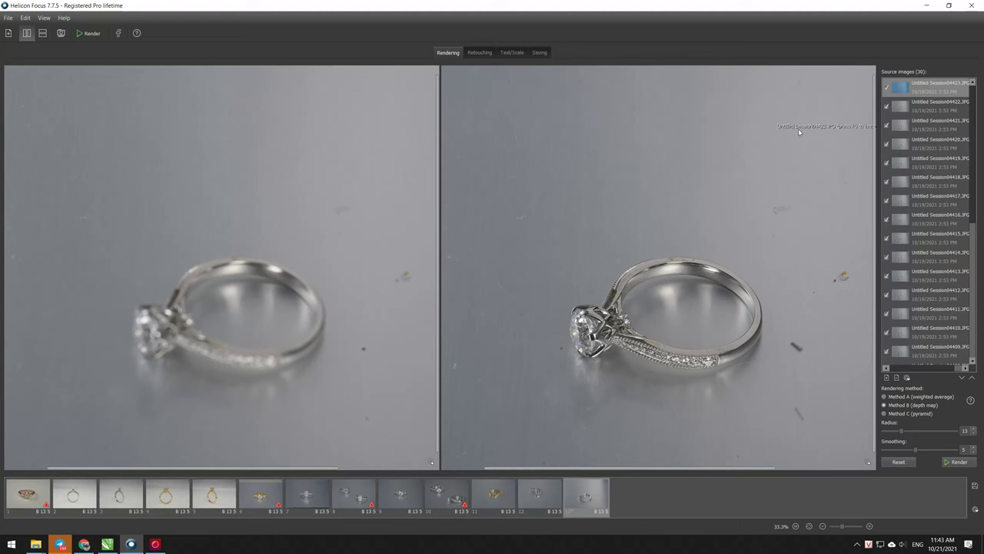
click(476, 52)
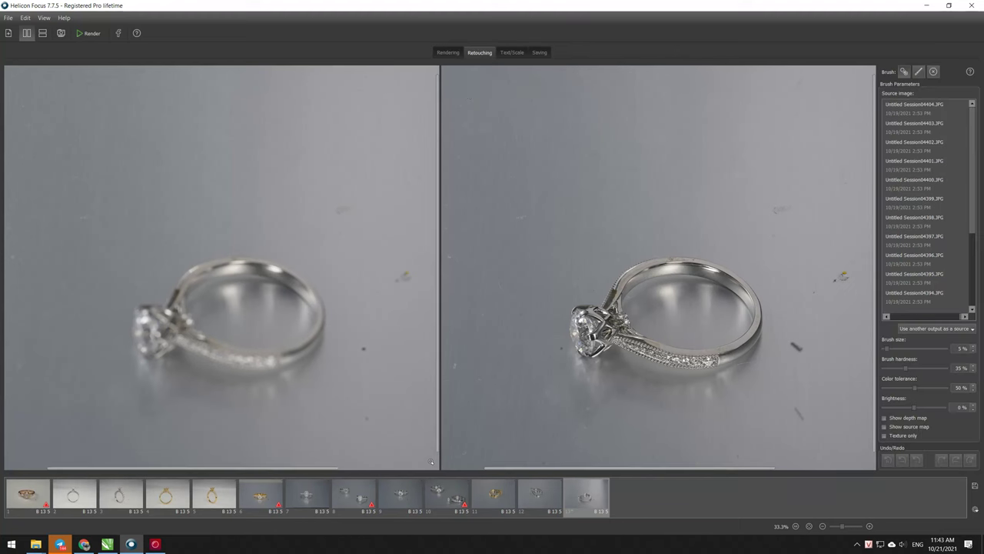
scroll(613, 347, up, 2)
scroll(613, 347, up, 1)
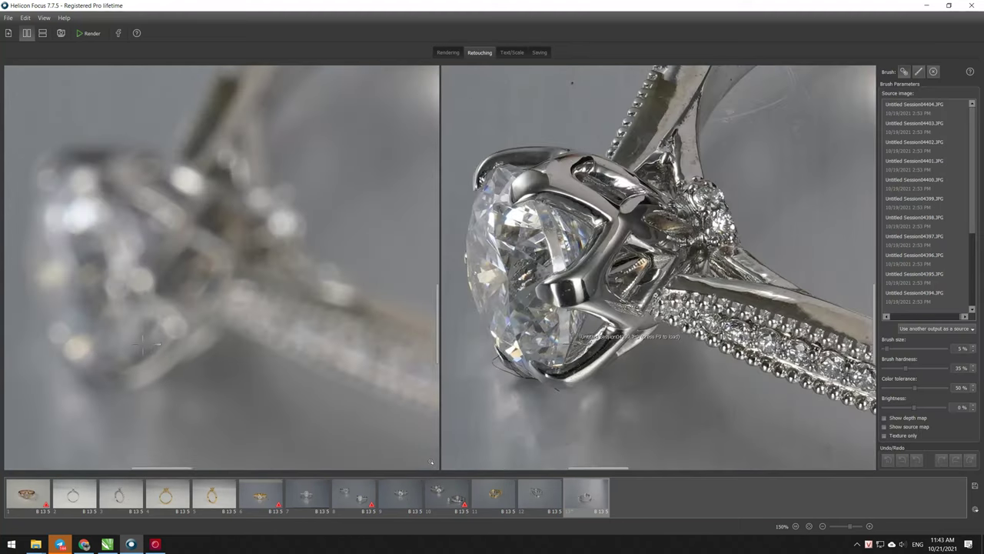
scroll(559, 344, down, 2)
Save the ring render as T14.tif and return to File Explorer.
click(538, 52)
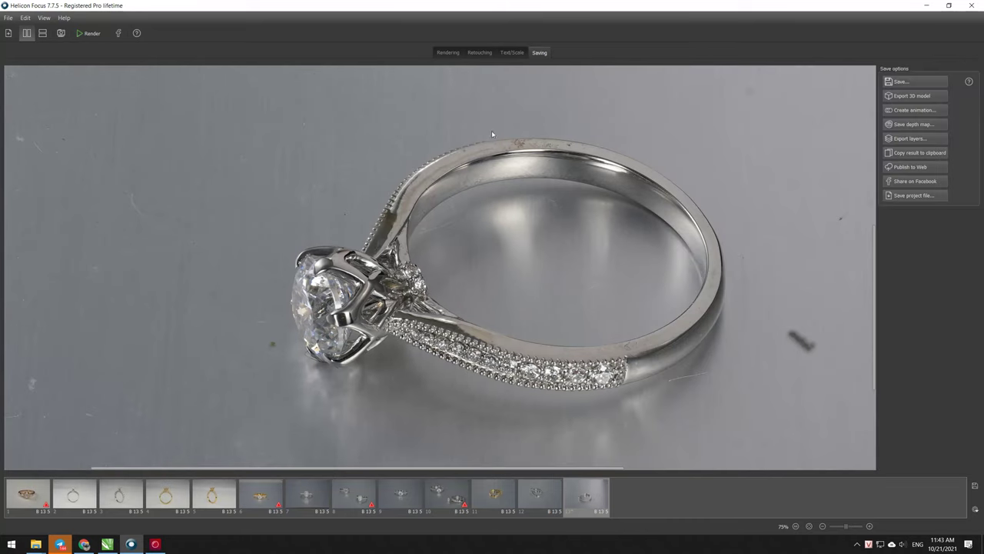
scroll(651, 164, down, 2)
click(901, 82)
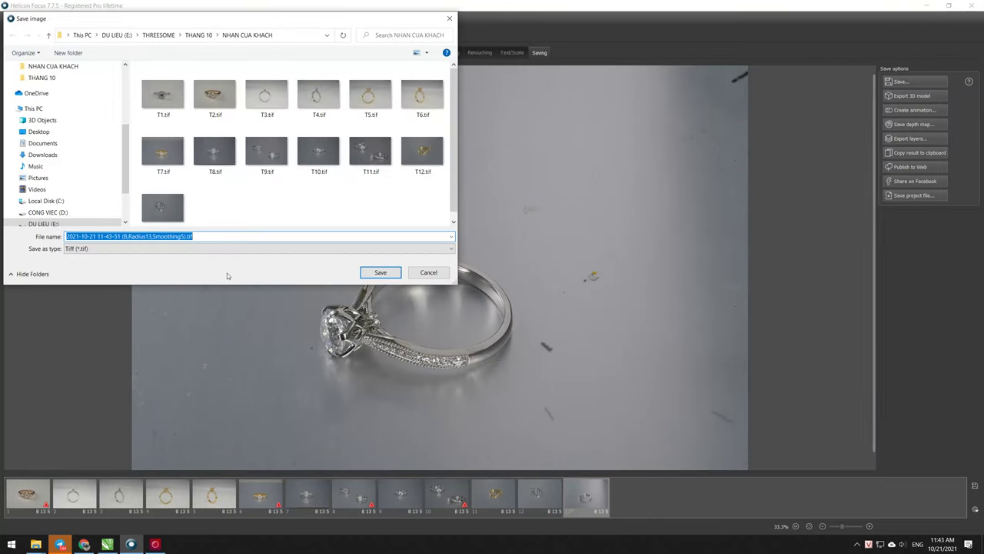
text(T)
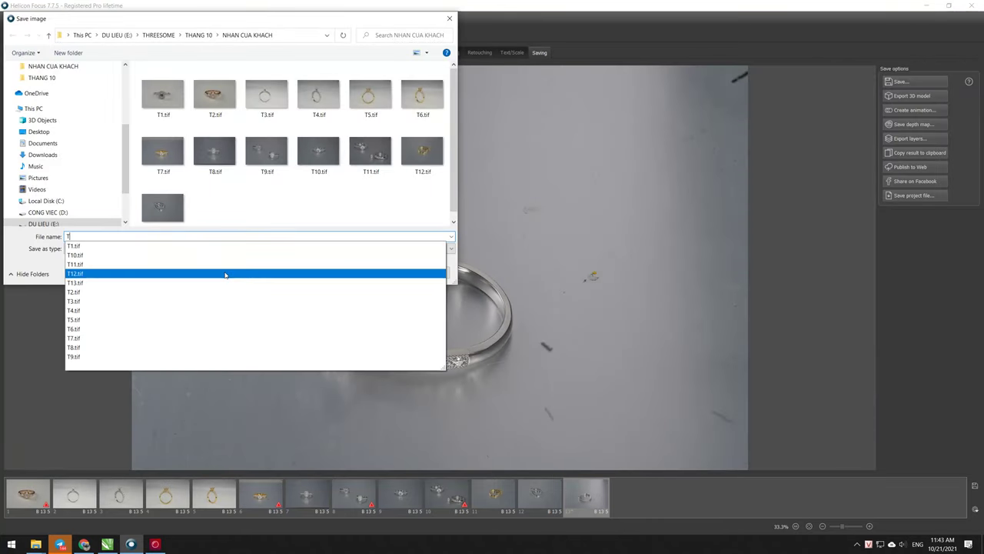
text(14)
key(Return)
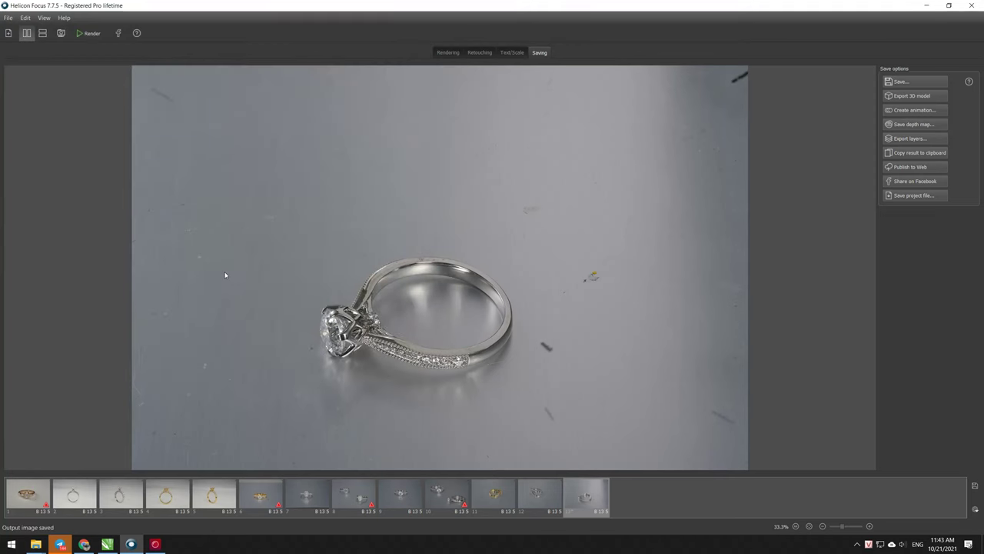
key(alt+Tab)
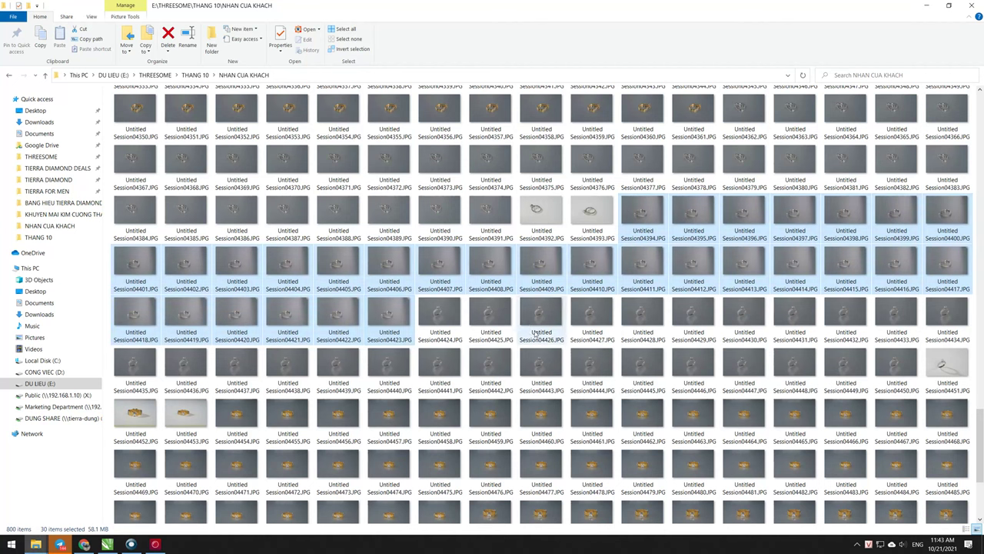
Select the 27 photos Session04424 through Session04450 and drag them into Helicon Focus.
click(439, 326)
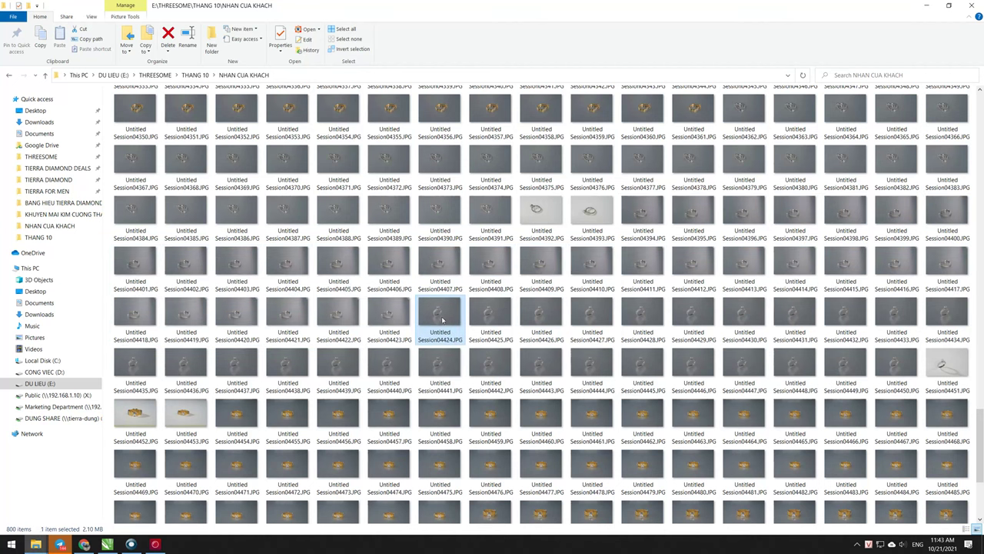
shift+click(906, 372)
drag(888, 373, 133, 546)
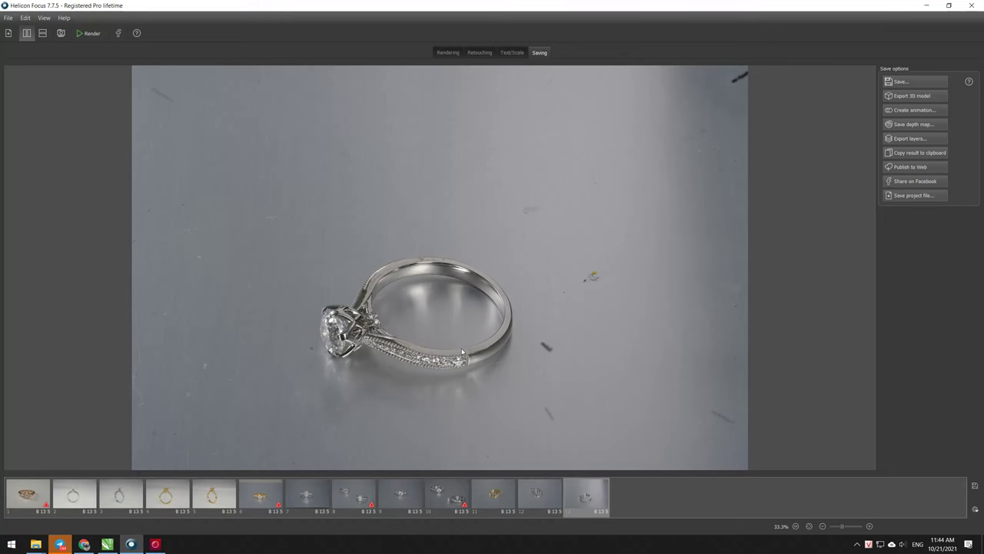
drag(133, 546, 461, 351)
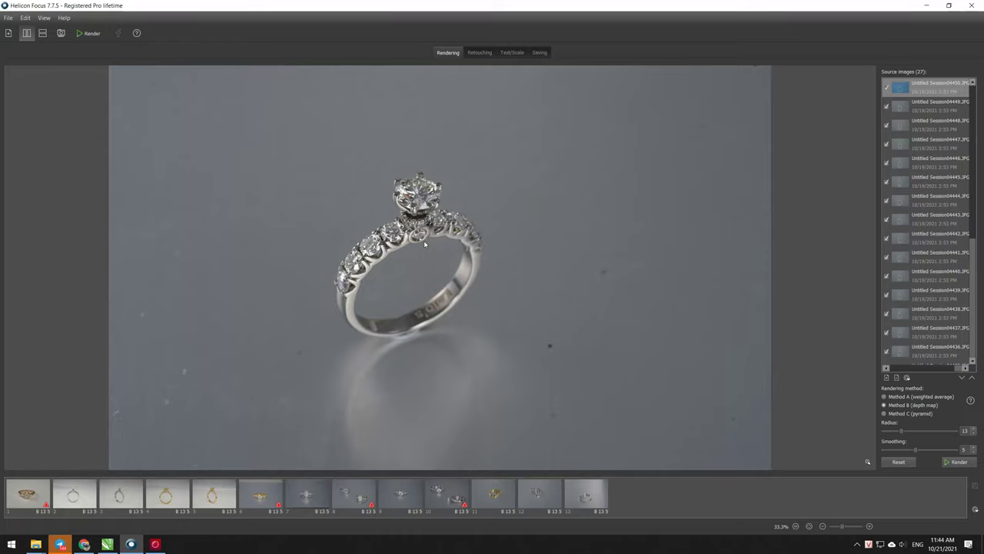
Render the 27-frame diamond ring stack, zoom and pan to check detail, and begin saving.
click(955, 462)
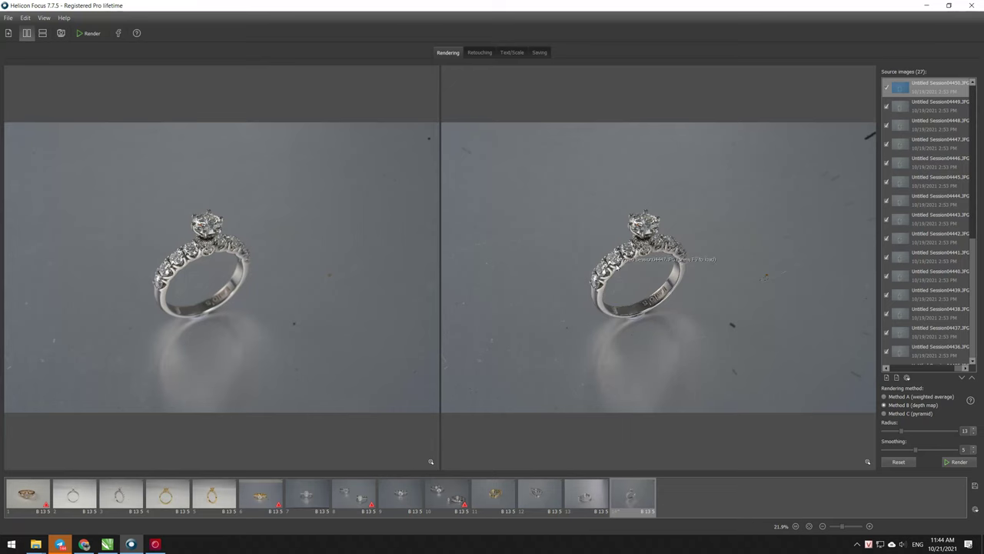
scroll(623, 246, up, 5)
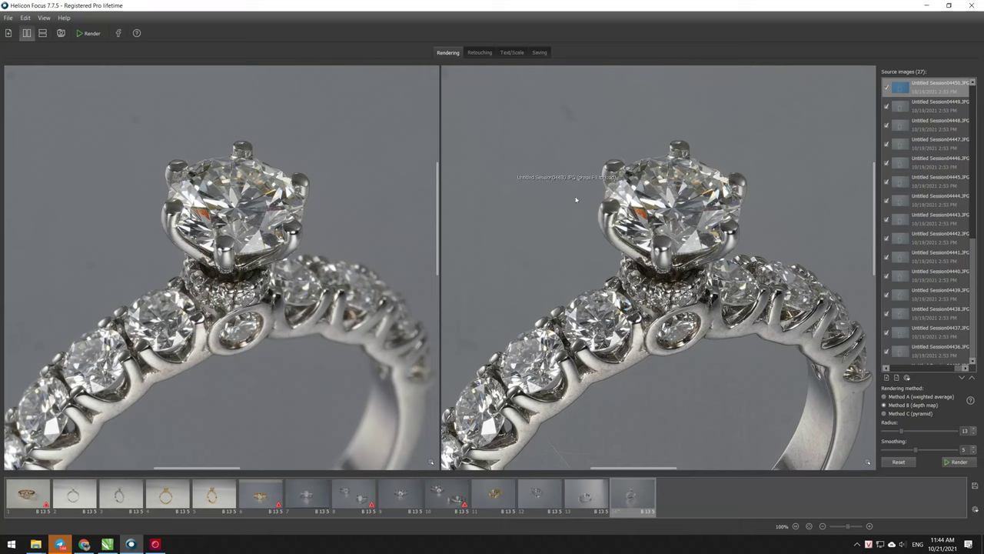
scroll(752, 188, up, 2)
scroll(637, 156, down, 1)
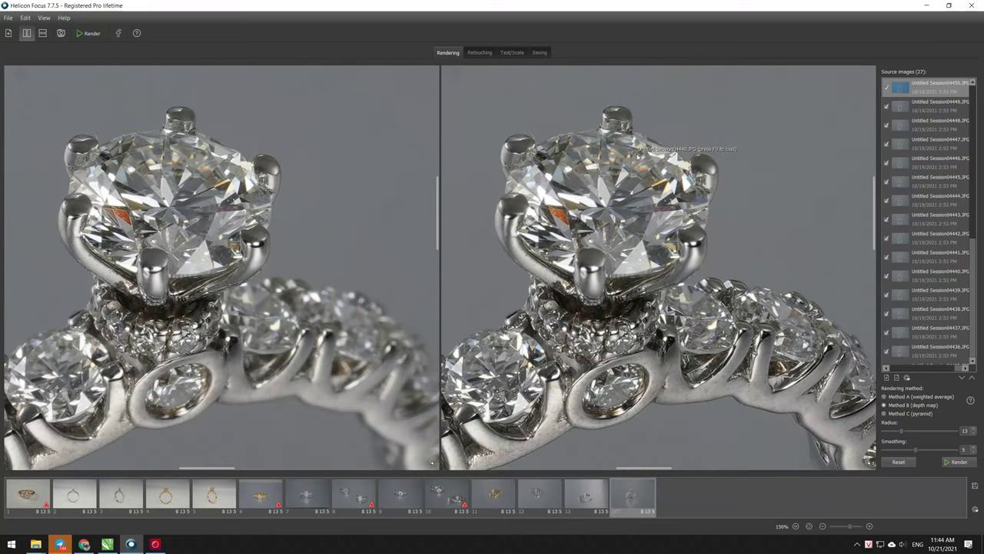
scroll(637, 156, down, 1)
scroll(549, 329, up, 1)
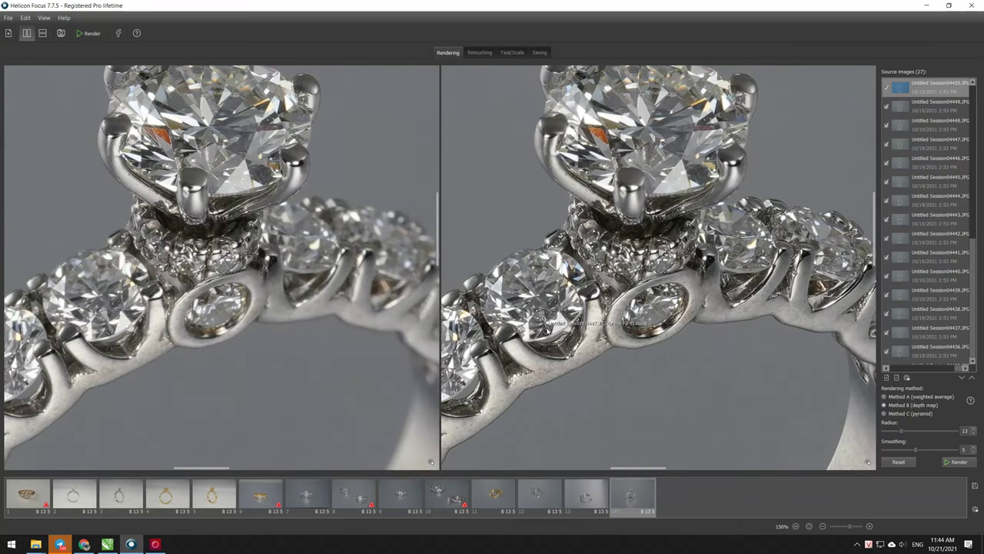
drag(548, 330, 582, 270)
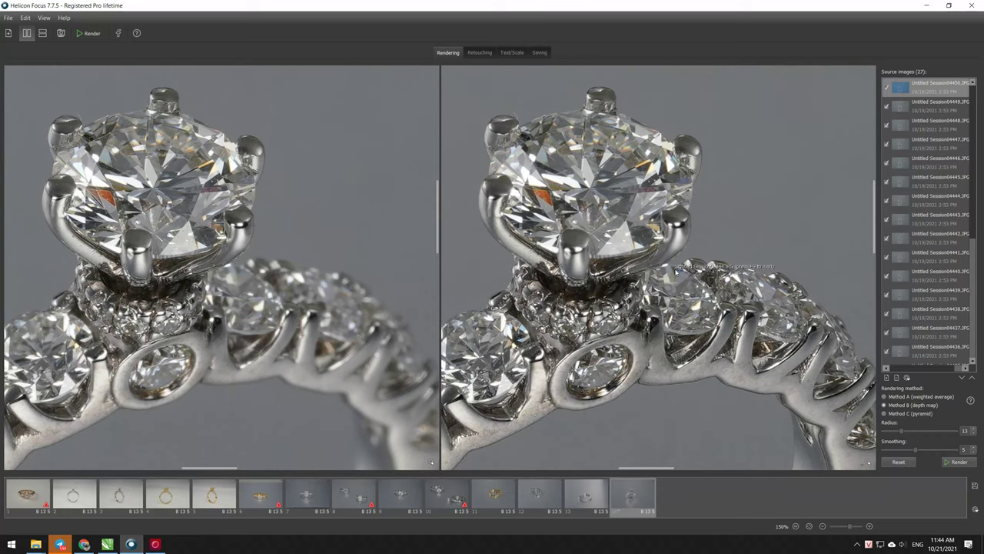
click(538, 52)
click(927, 86)
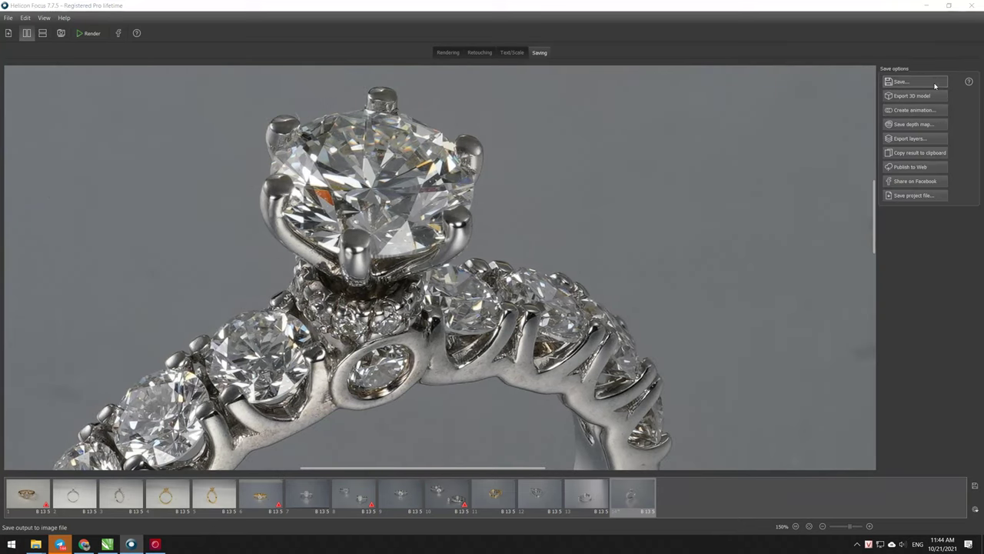
Save the diamond ring render under the next T-numbered file name, then return to File Explorer.
text(T)
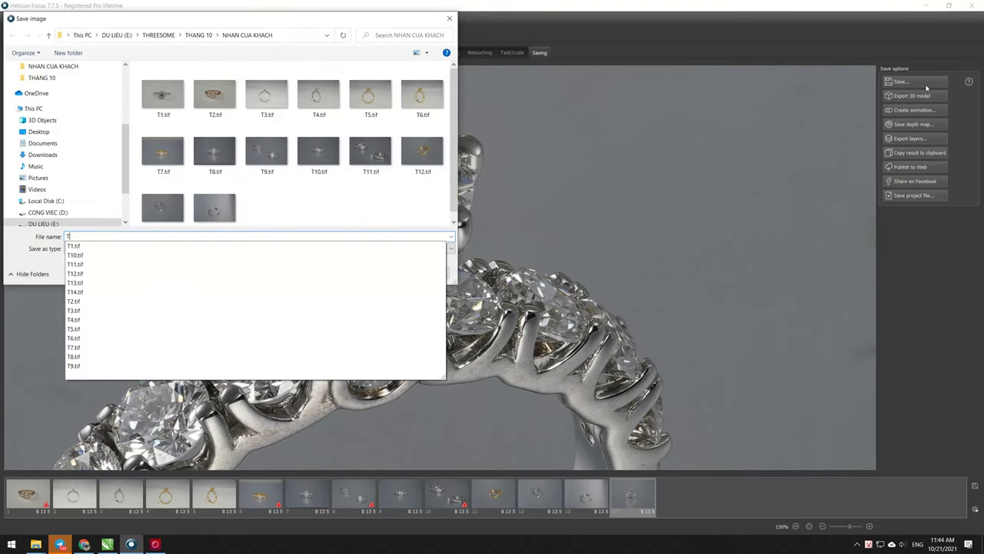
text(1)
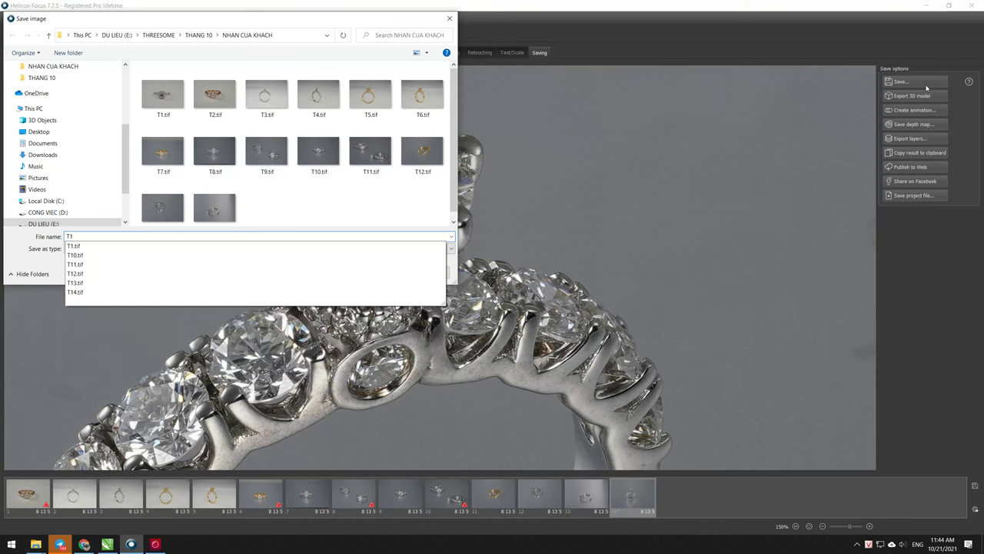
key(Return)
key(Return)
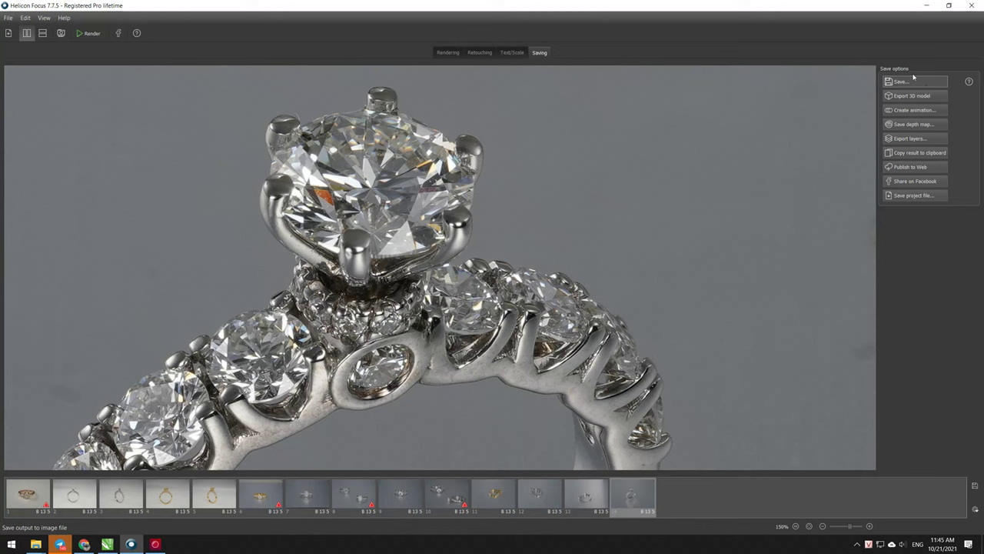
key(alt+Tab)
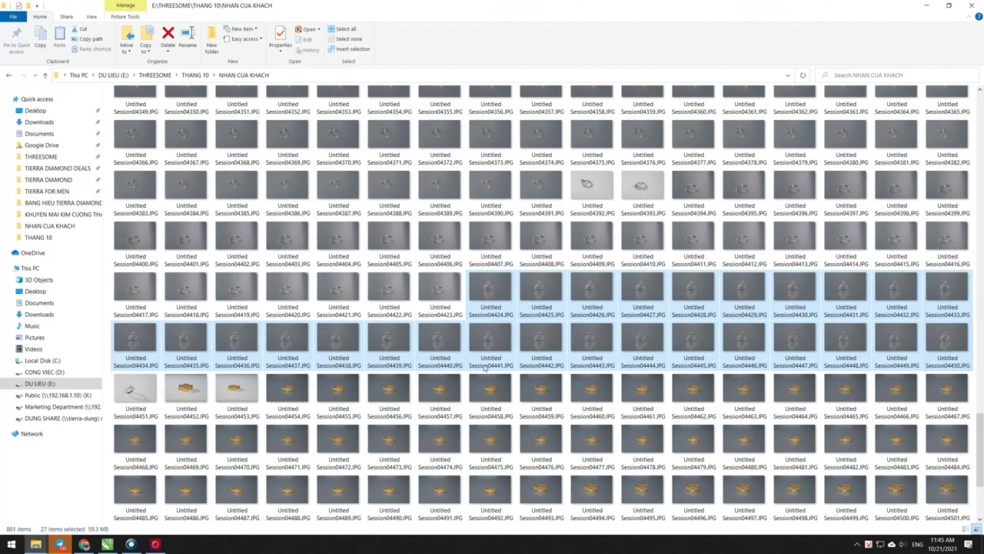
Select the 39 photos Session04454 through Session04492 and drag them into Helicon Focus.
click(288, 394)
scroll(340, 329, down, 3)
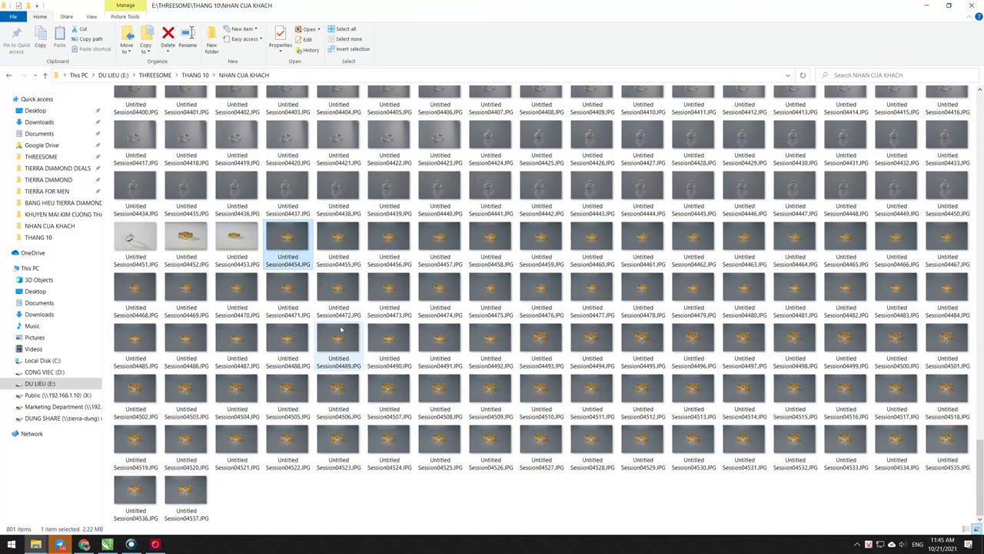
shift+click(486, 344)
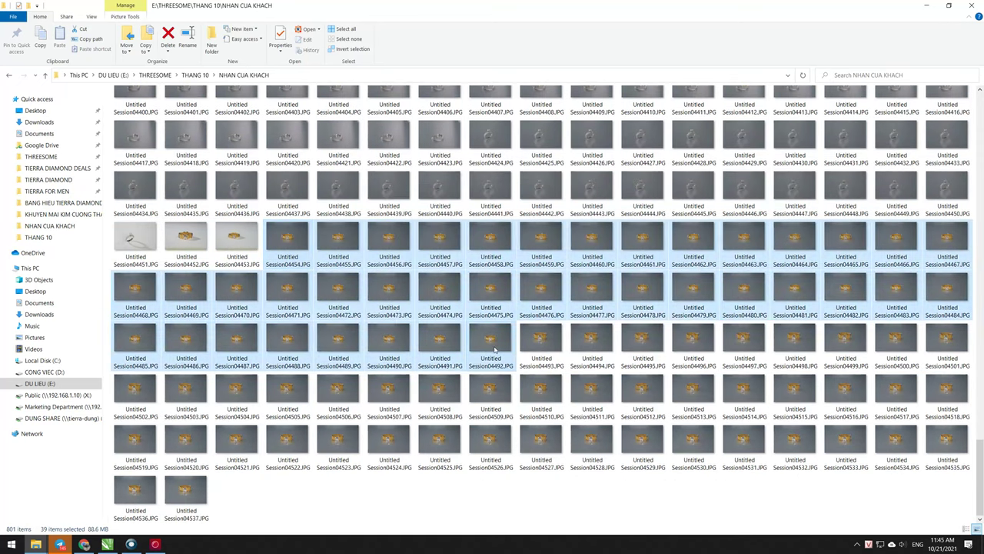
drag(495, 349, 425, 209)
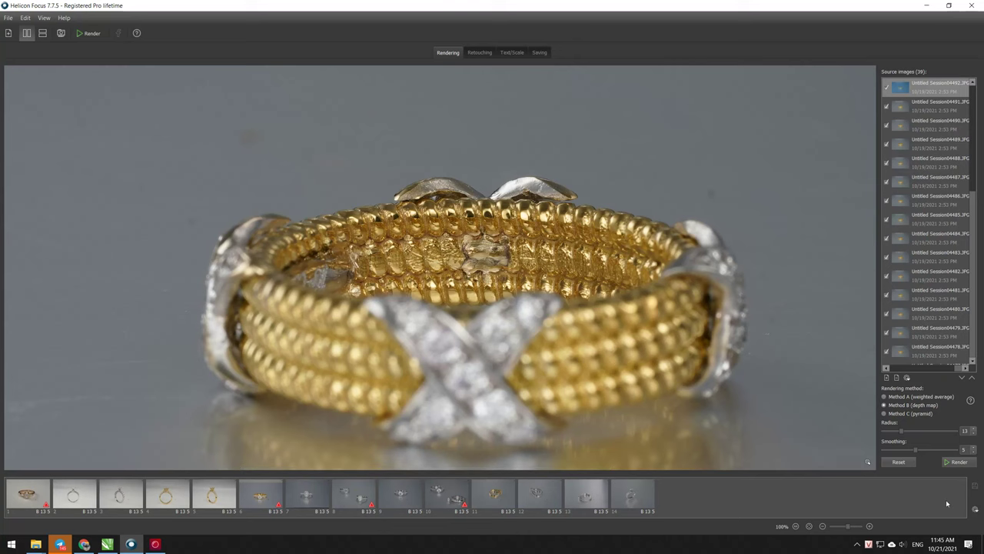
Render the 39-frame gold rope ring stack, zoom to check it, and open the save dialog.
click(90, 33)
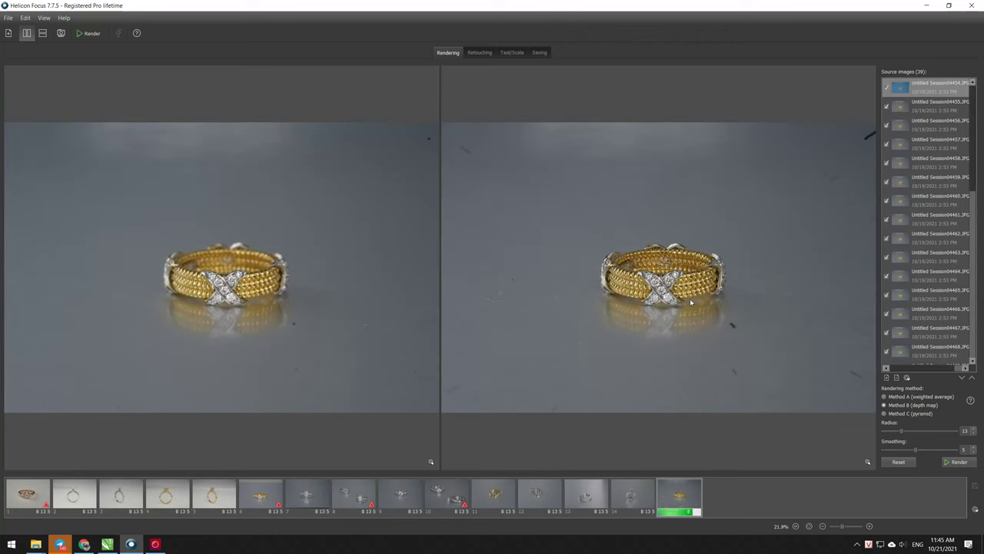
scroll(682, 290, up, 1)
scroll(682, 291, up, 2)
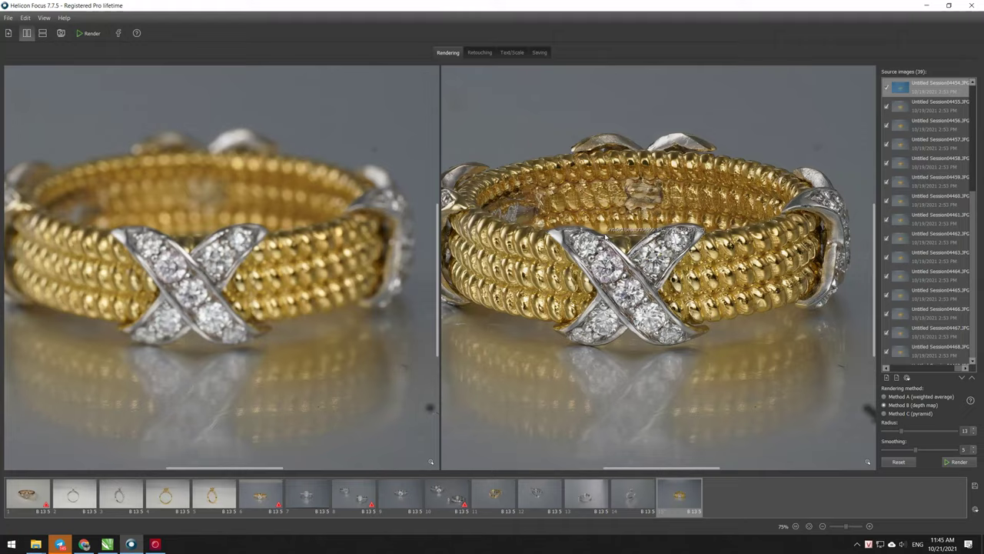
scroll(609, 250, up, 1)
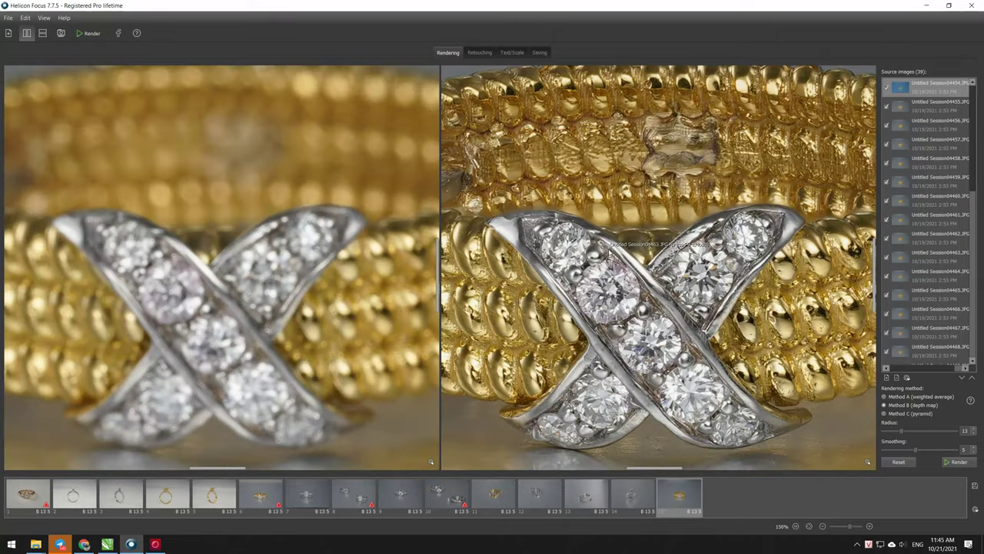
scroll(609, 251, down, 1)
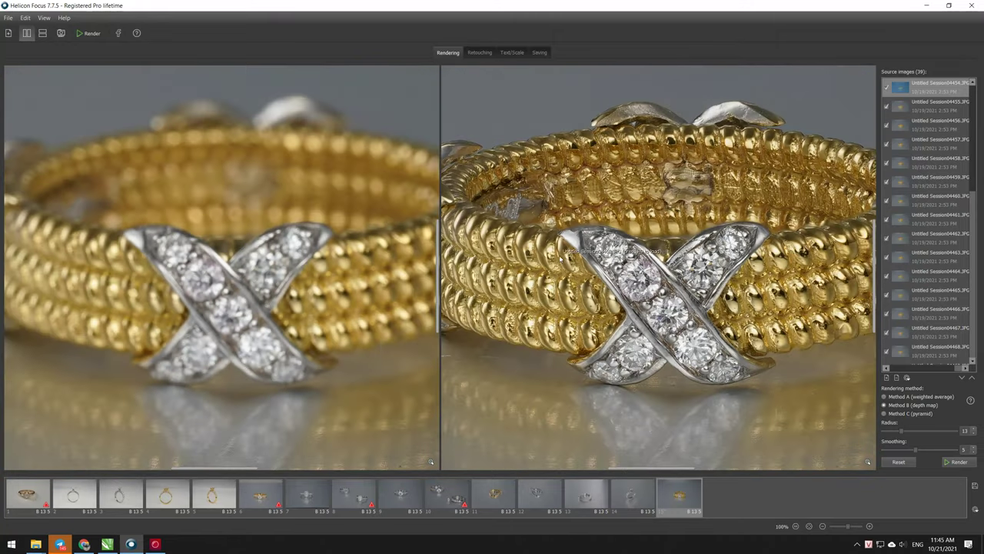
scroll(565, 255, down, 1)
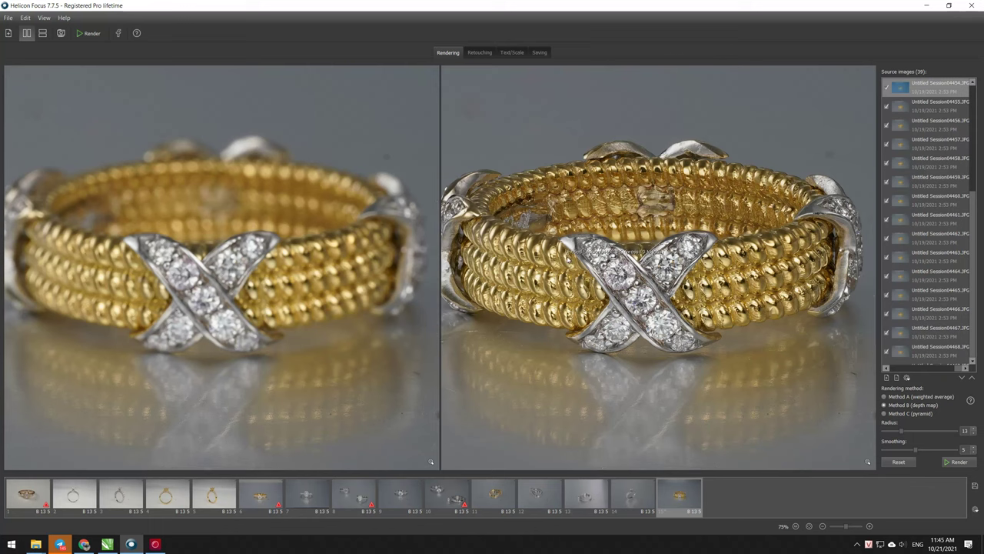
click(539, 52)
click(900, 82)
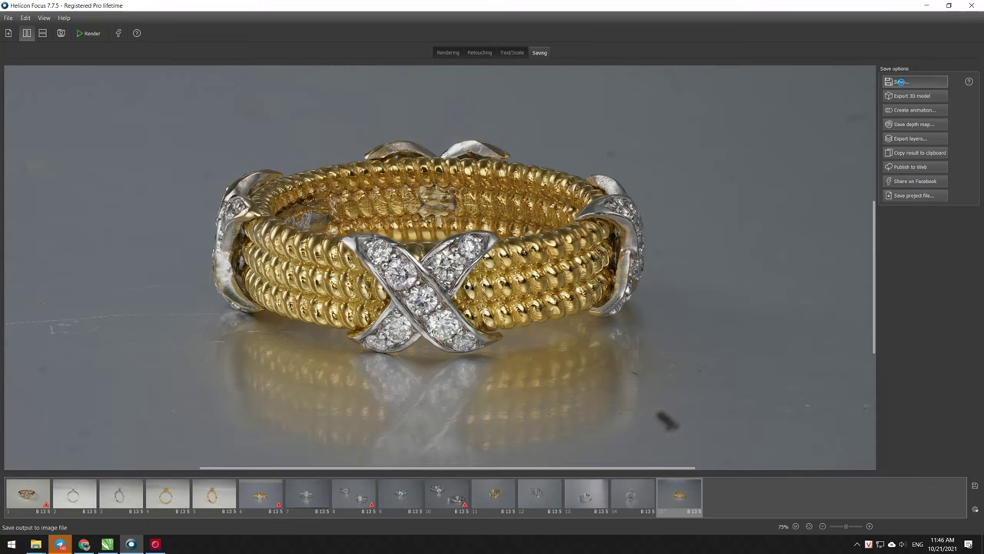
Save the ring result as T16 and switch back to File Explorer.
text(T)
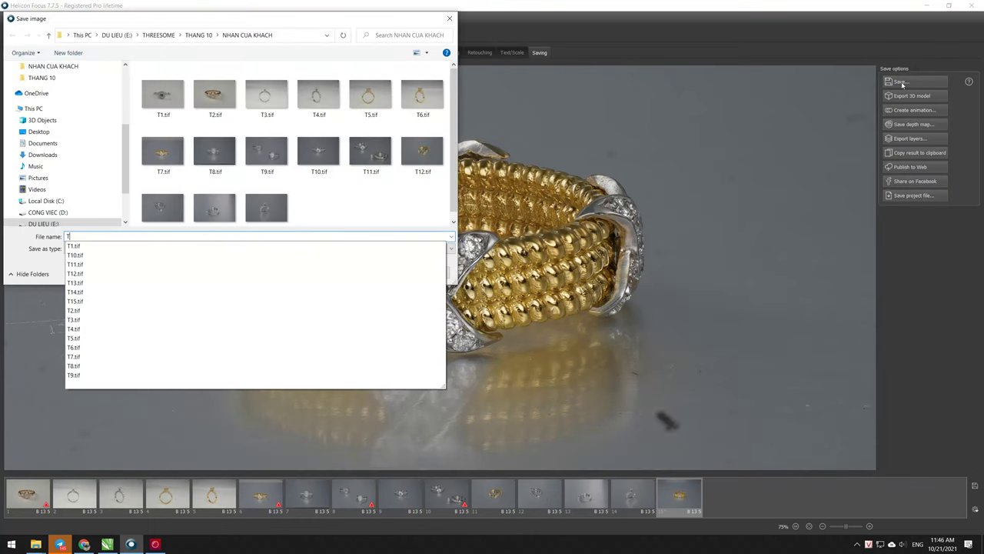
text(16)
key(Return)
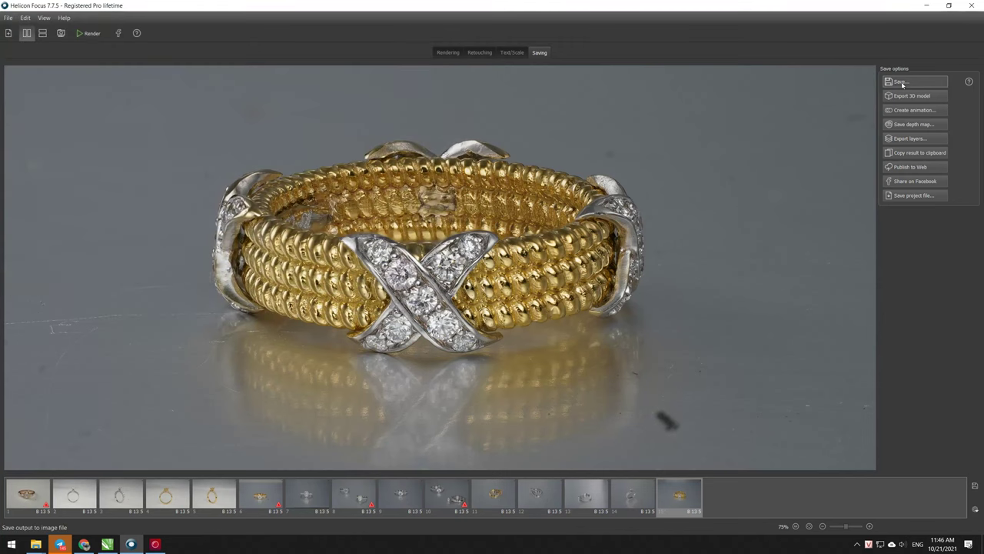
key(alt+Tab)
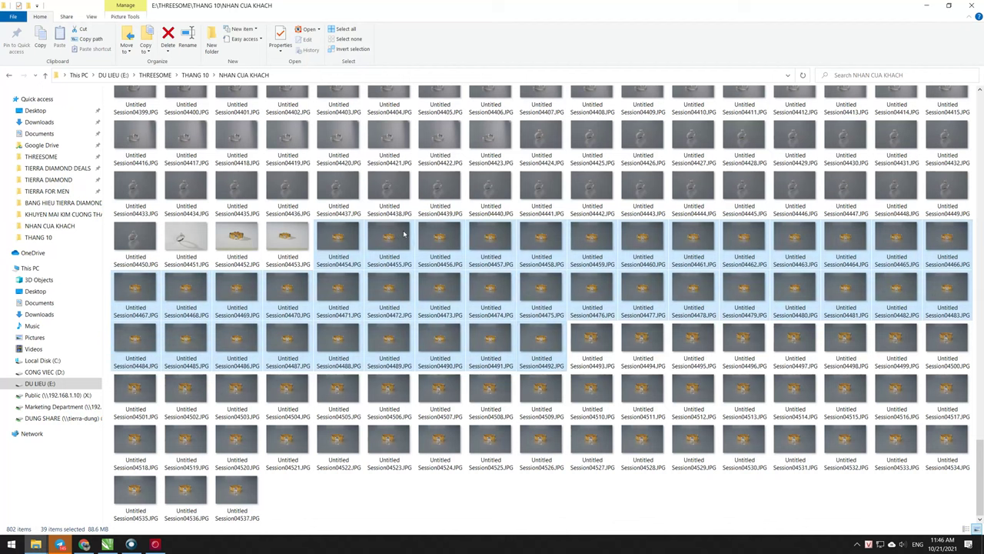
Select the 45 photos Session04493 through Session04537 and drag them into Helicon Focus.
click(595, 349)
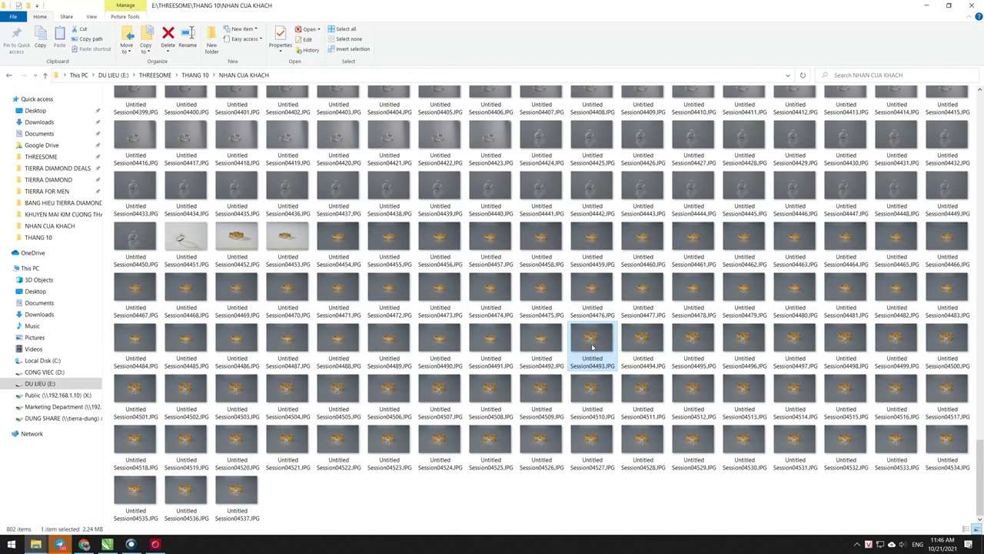
shift+click(236, 512)
drag(237, 511, 519, 381)
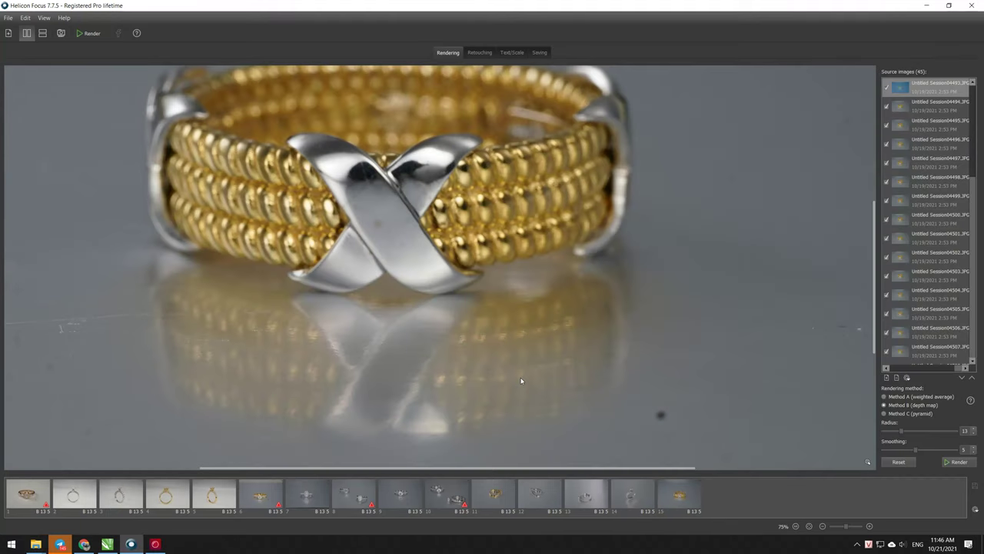
Render the 45-frame stack into the gold-and-silver X ring and inspect it in Retouching.
scroll(439, 109, up, 1)
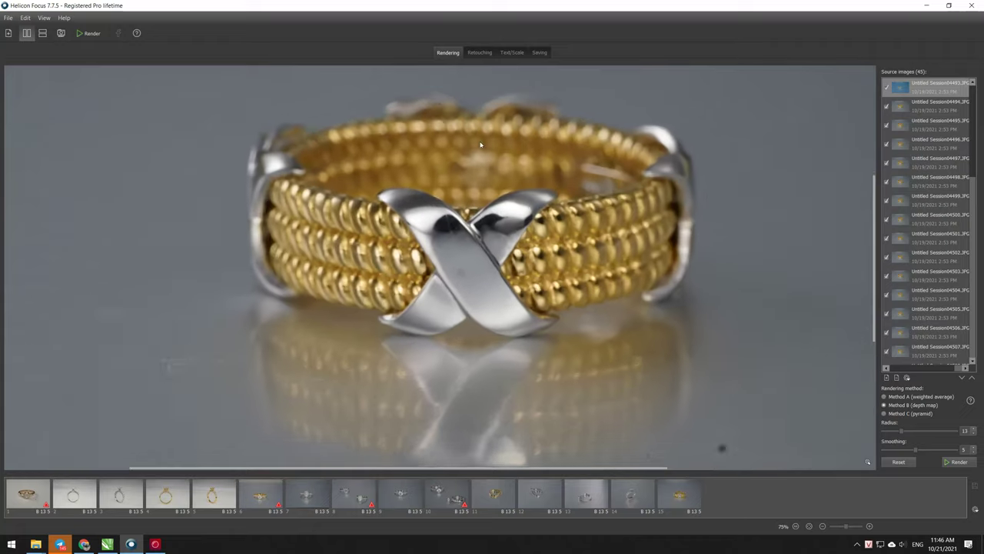
click(958, 462)
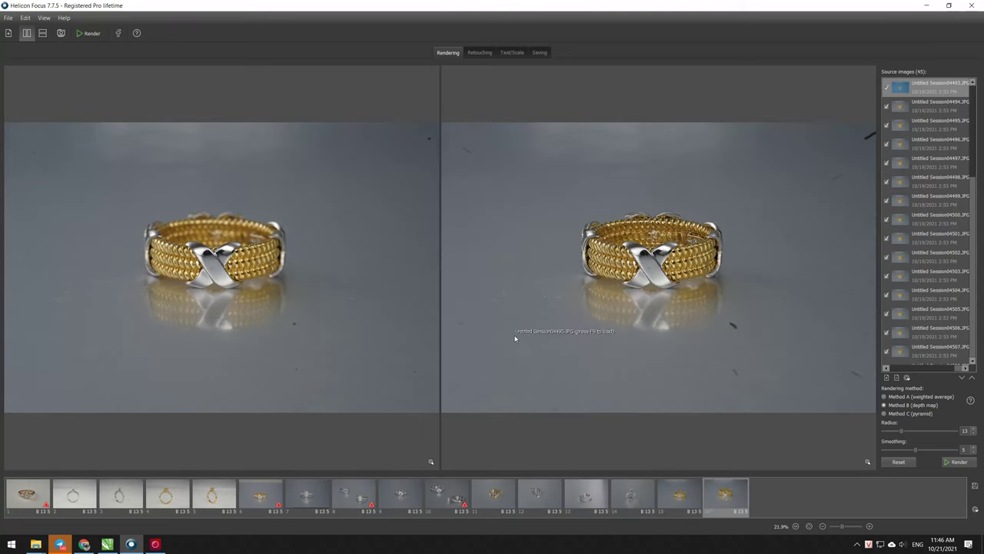
scroll(668, 244, up, 2)
scroll(668, 245, up, 2)
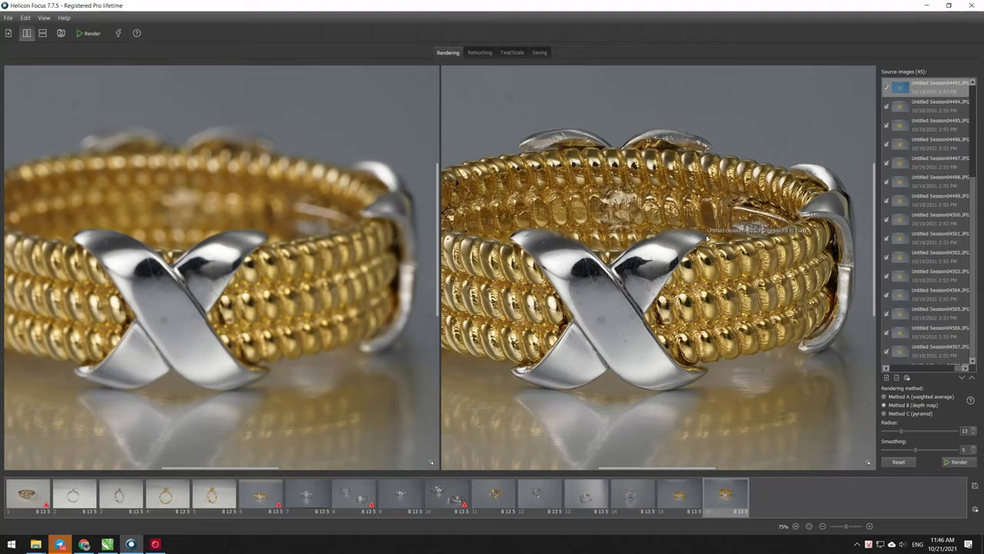
scroll(668, 245, up, 2)
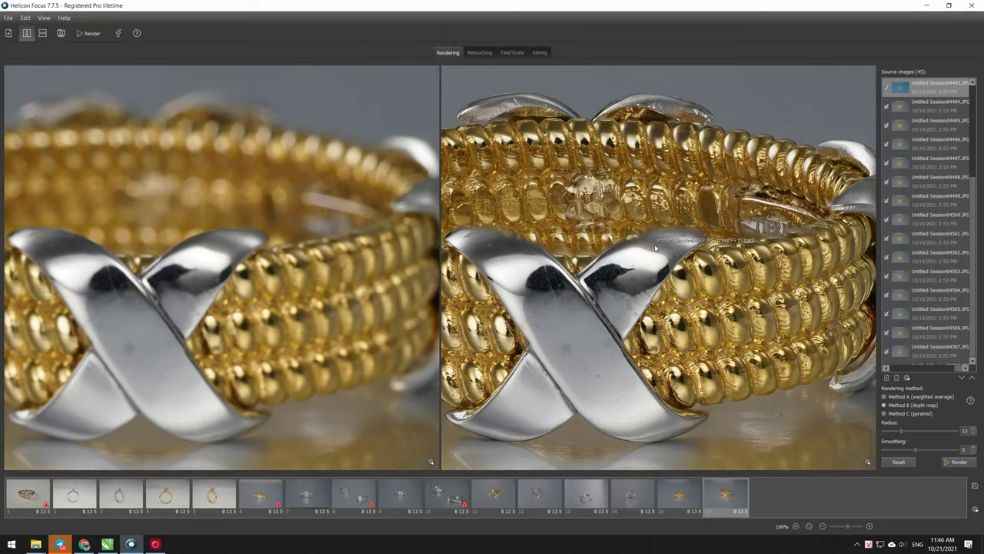
scroll(656, 248, down, 1)
scroll(656, 247, down, 1)
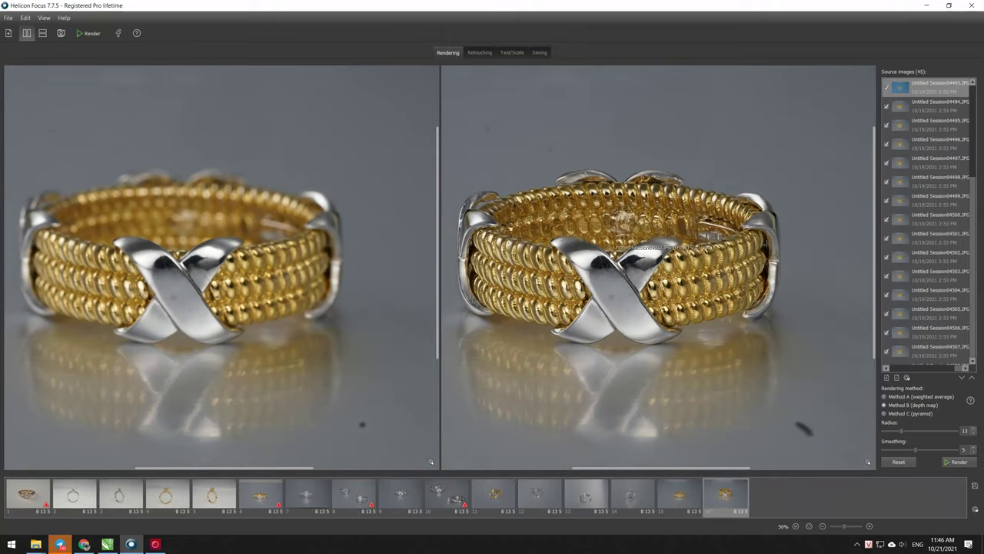
click(480, 53)
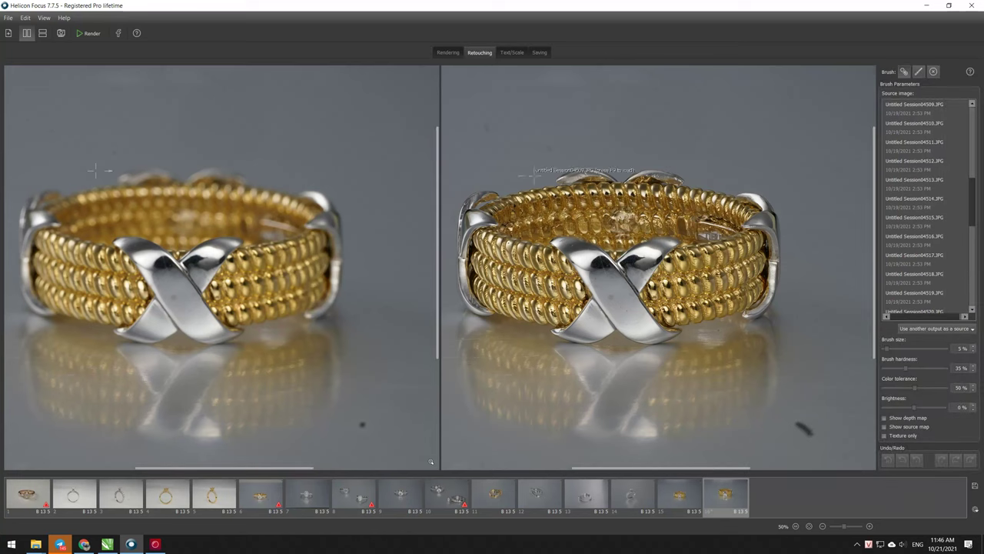
Preview source frames Session04514, Session04513, Session04515 and Session04517 for retouching.
scroll(546, 231, up, 1)
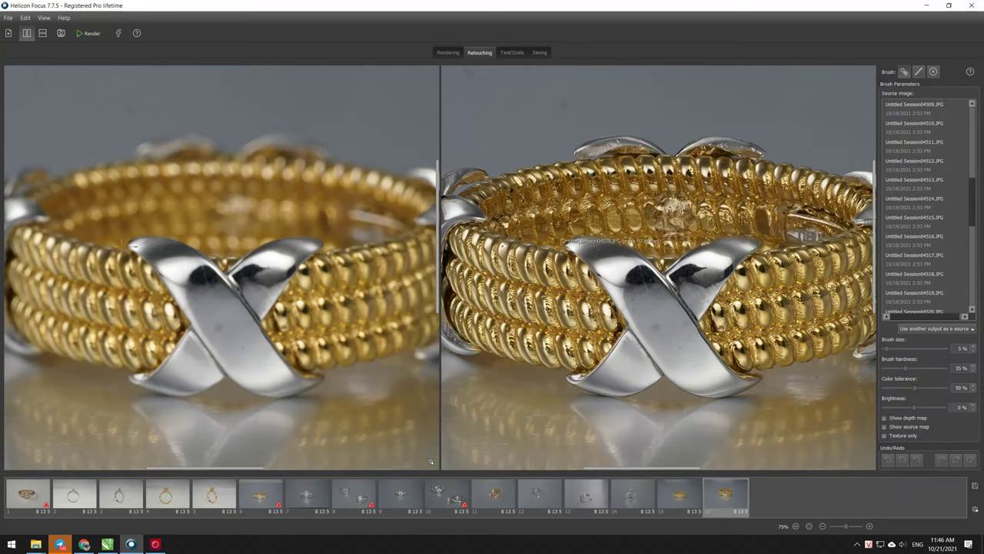
click(923, 202)
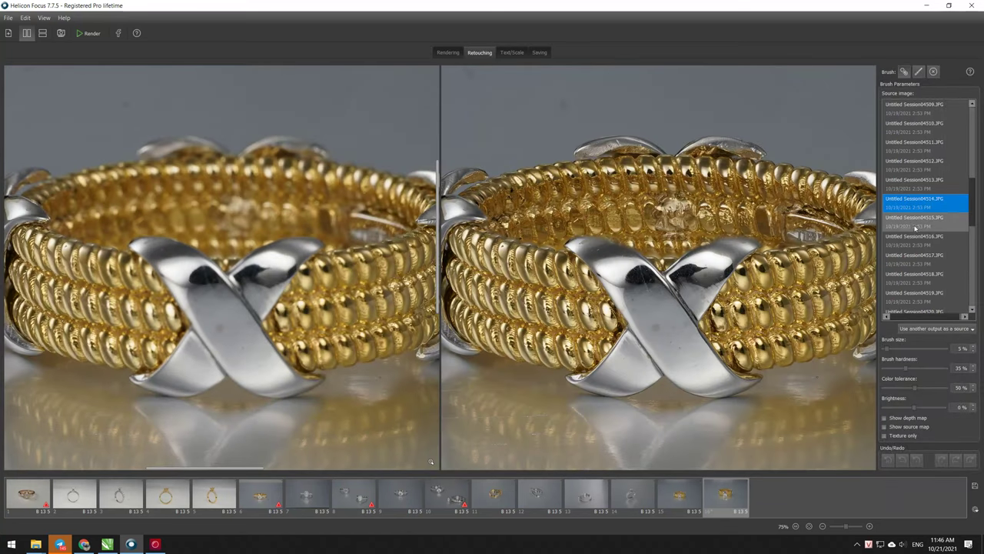
scroll(586, 228, up, 2)
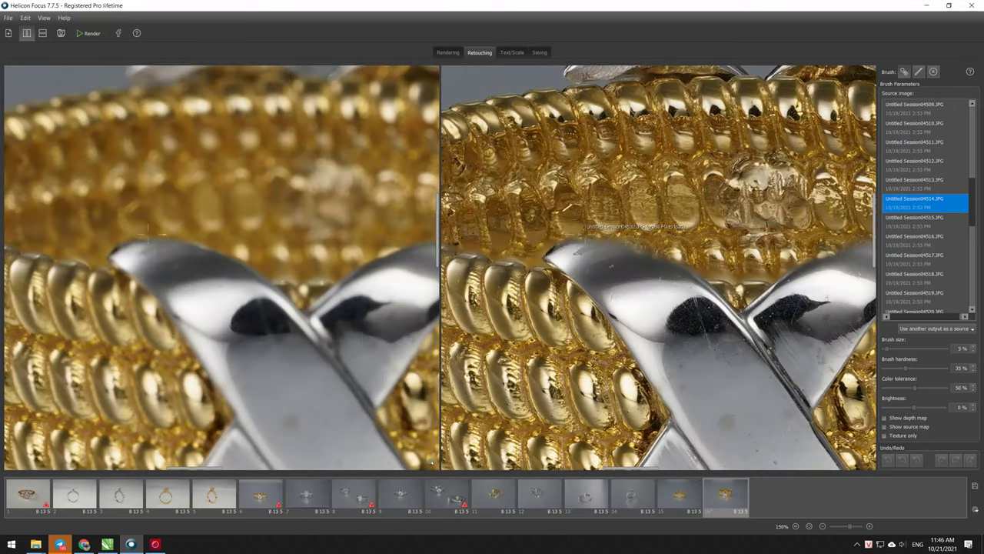
scroll(548, 226, down, 2)
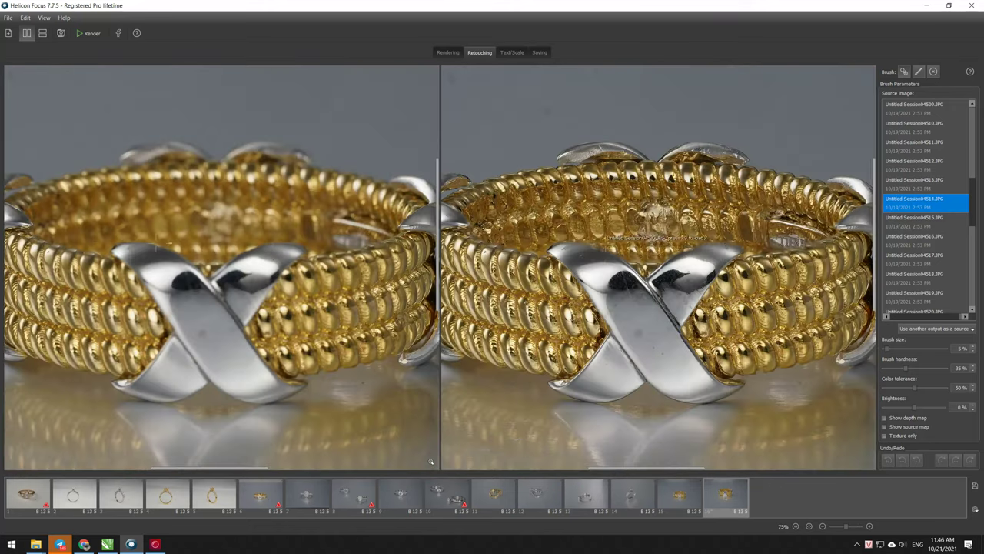
click(937, 185)
click(934, 221)
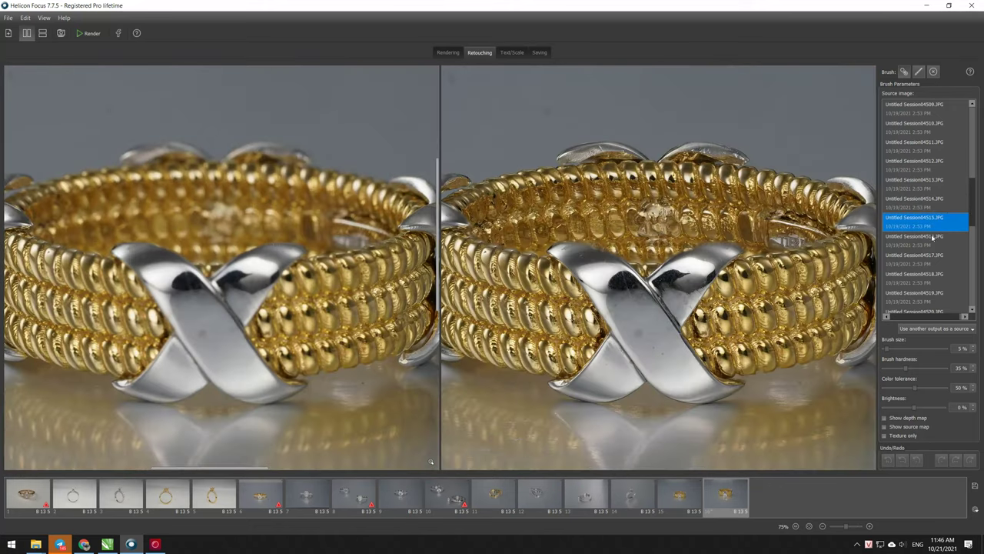
click(931, 260)
click(928, 185)
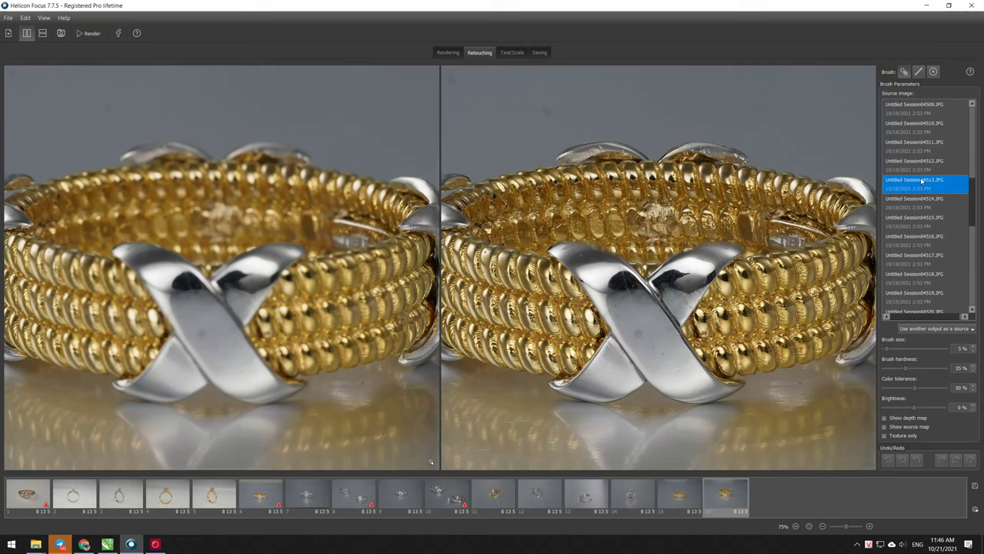
Choose Session04506 as the retouching source and paint its detail onto the prong edge.
scroll(922, 184, up, 2)
click(914, 167)
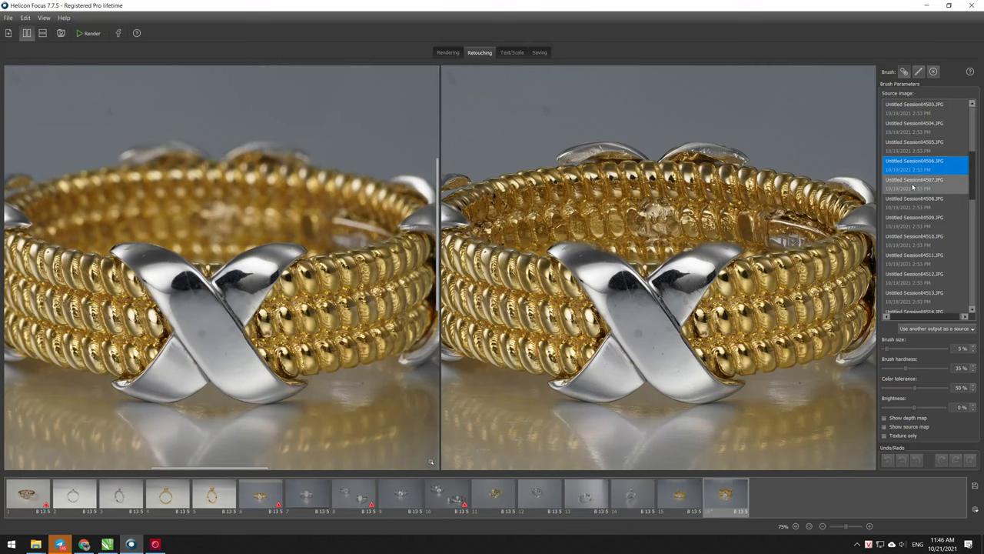
scroll(573, 243, up, 1)
scroll(573, 253, up, 2)
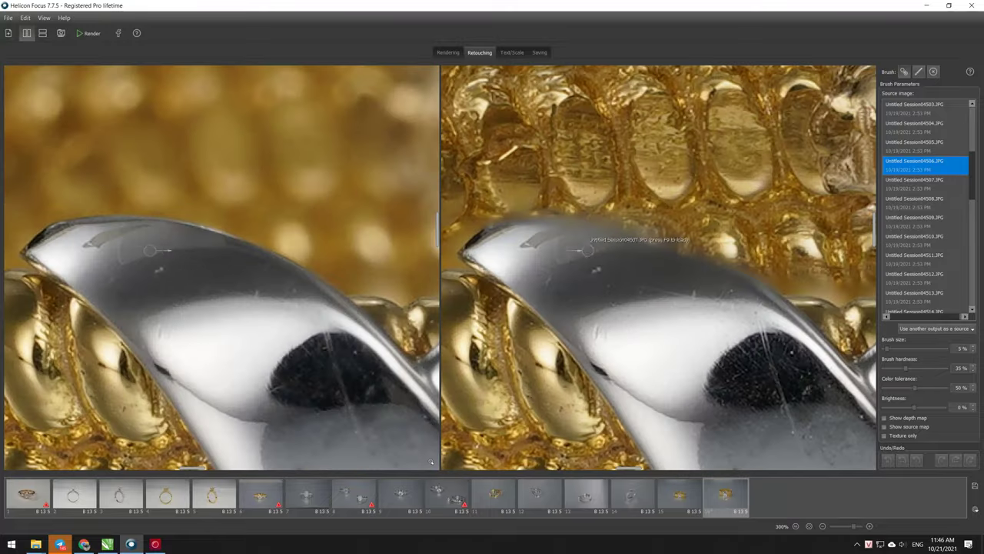
click(721, 266)
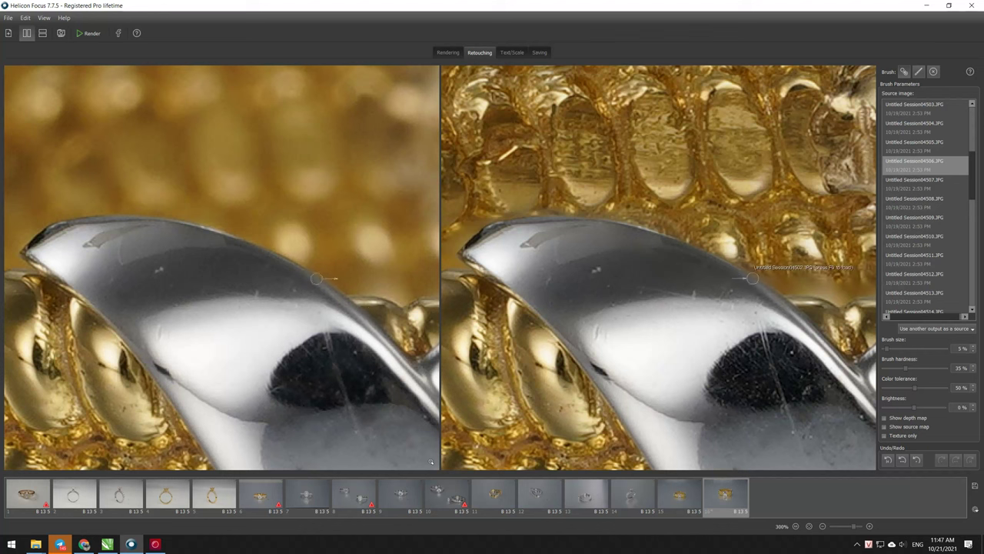
Zoom in and out on the retouched X ring panes, then move to the Saving stage.
scroll(489, 241, down, 3)
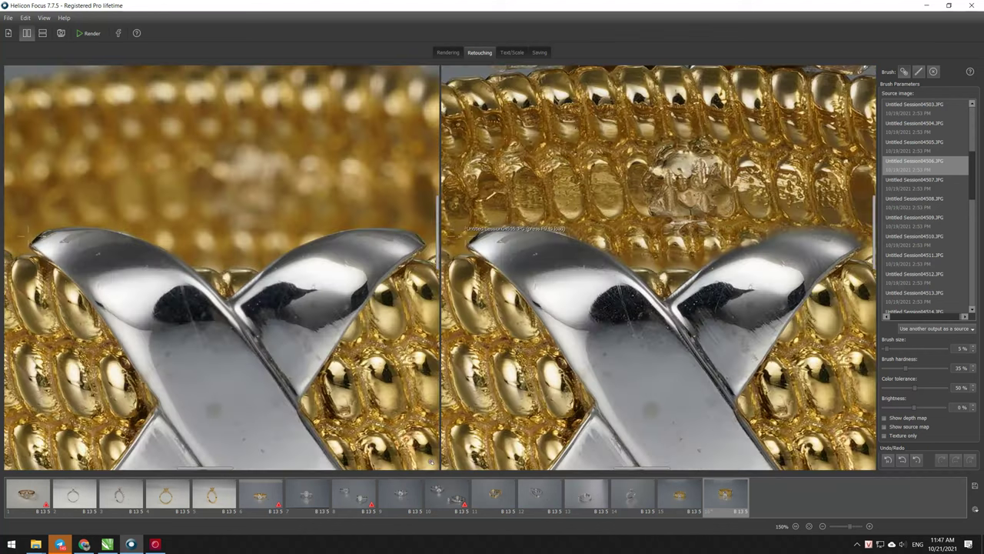
scroll(490, 240, down, 2)
scroll(500, 242, down, 1)
scroll(507, 245, up, 1)
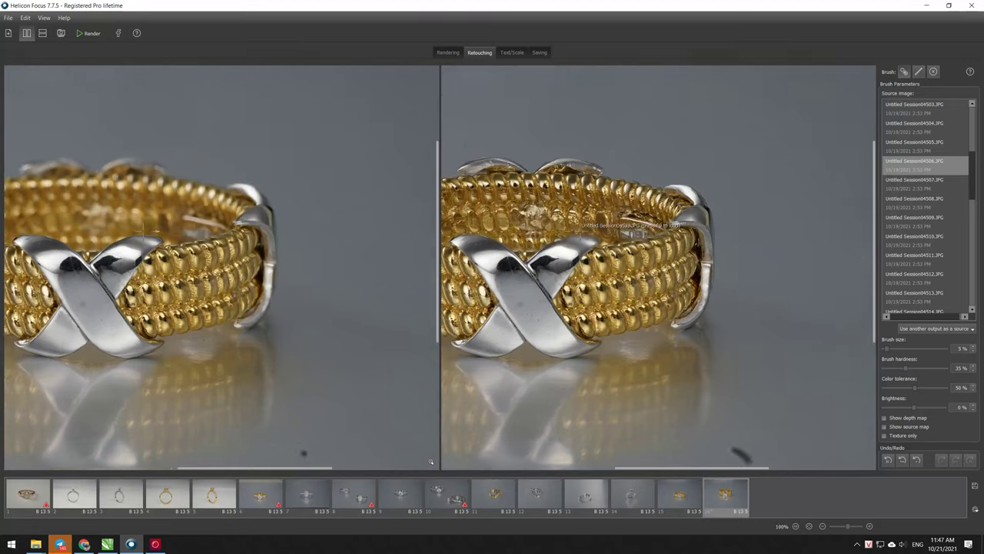
scroll(523, 254, up, 2)
scroll(546, 269, up, 2)
scroll(566, 283, up, 1)
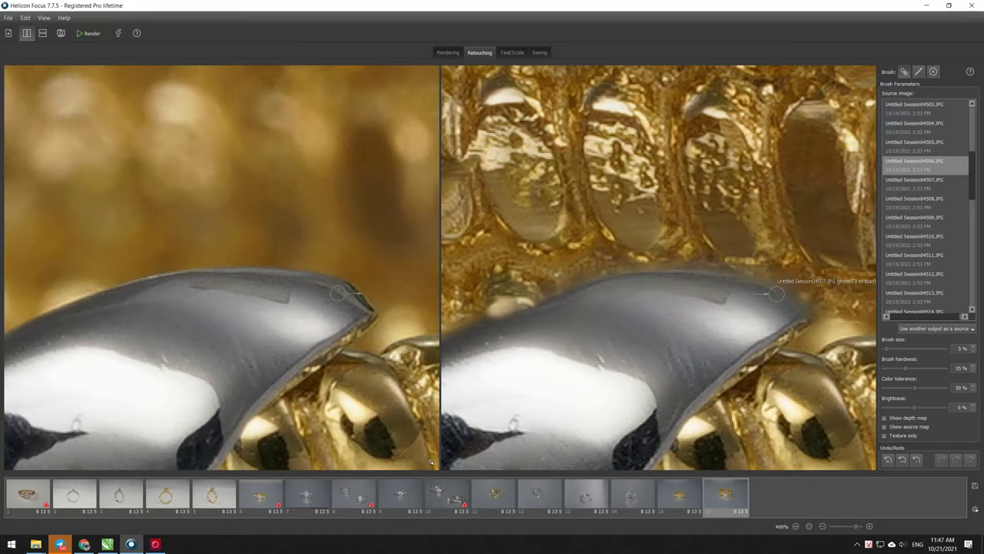
scroll(769, 290, down, 1)
scroll(741, 283, down, 1)
scroll(709, 273, down, 1)
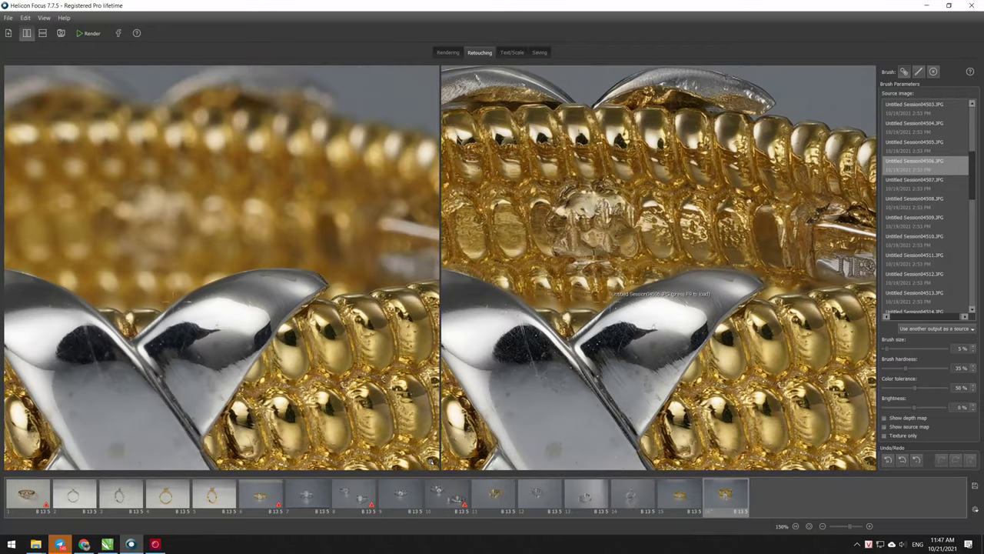
scroll(564, 243, down, 2)
scroll(564, 243, down, 1)
scroll(644, 266, up, 3)
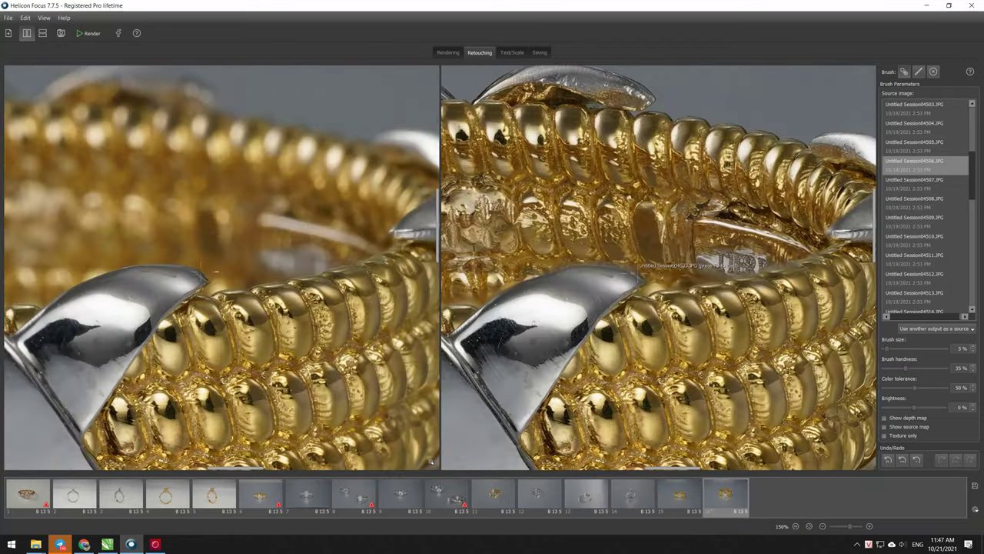
scroll(639, 286, up, 2)
scroll(638, 286, up, 3)
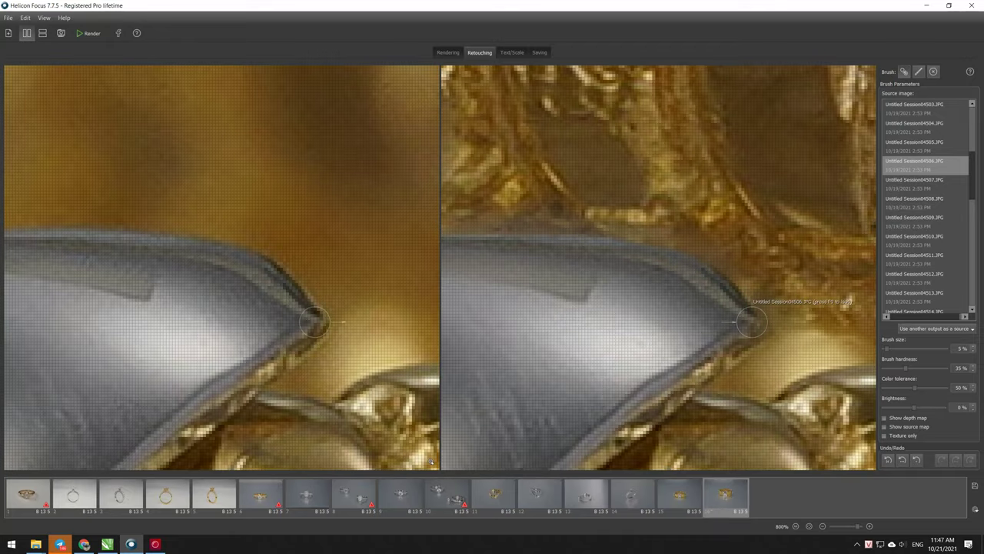
scroll(750, 308, down, 1)
scroll(734, 238, up, 1)
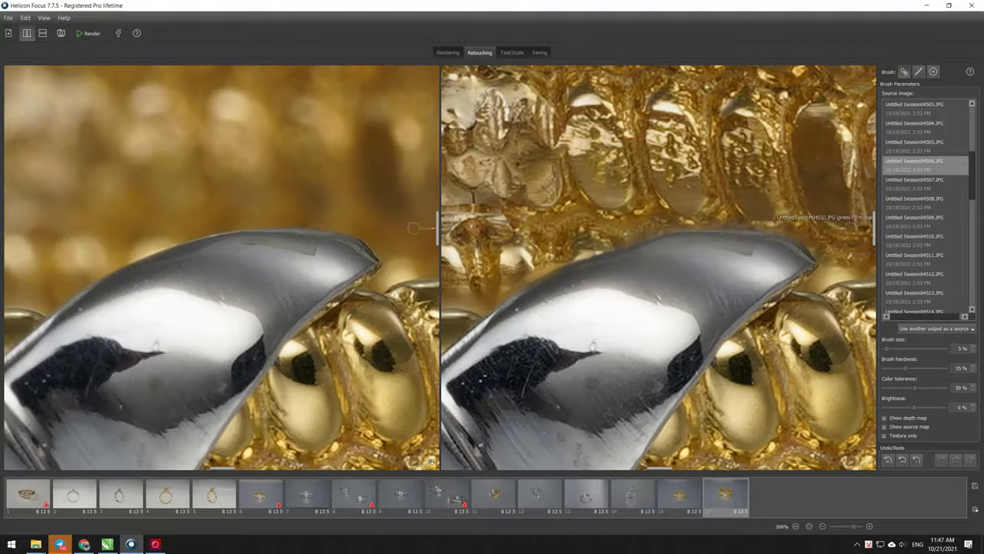
scroll(729, 229, up, 1)
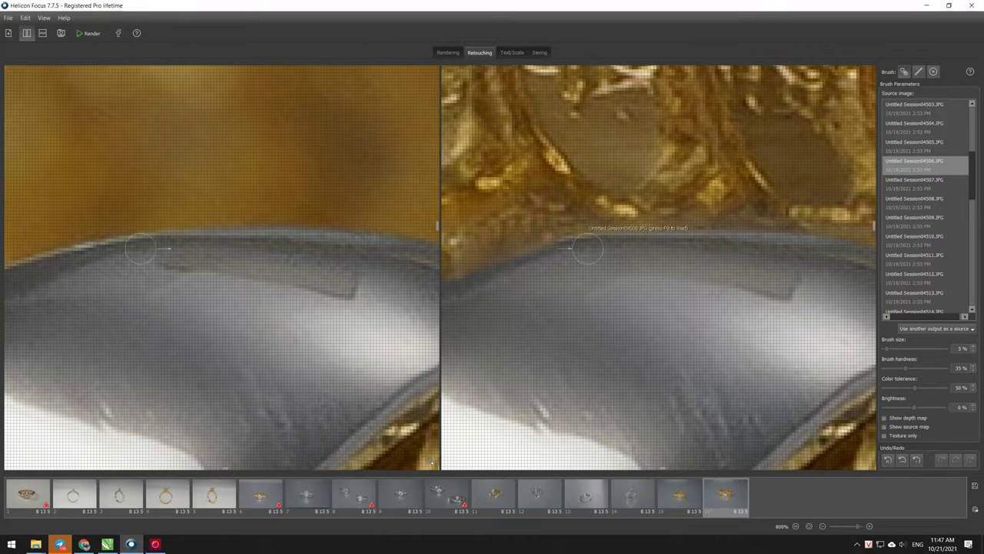
scroll(771, 219, down, 1)
scroll(771, 218, down, 1)
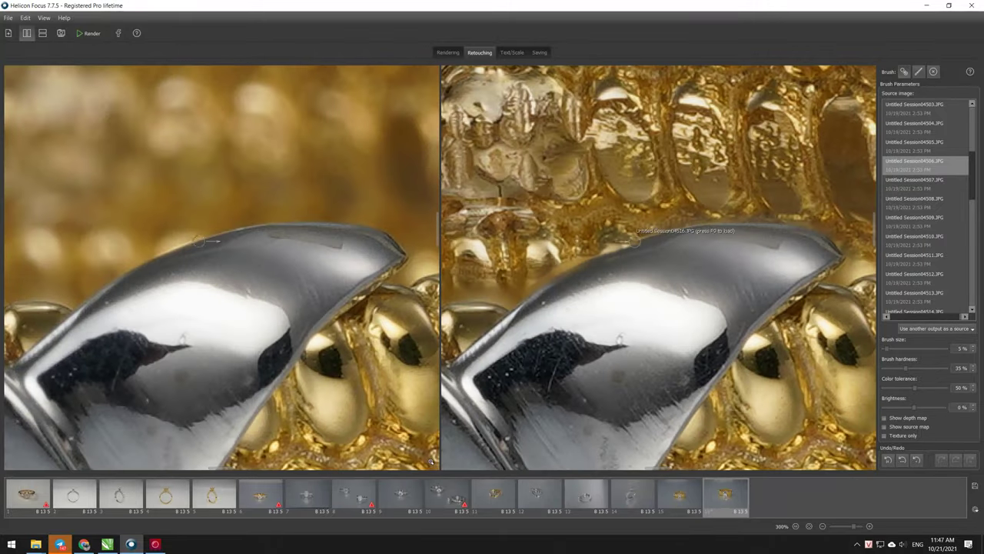
scroll(606, 225, down, 2)
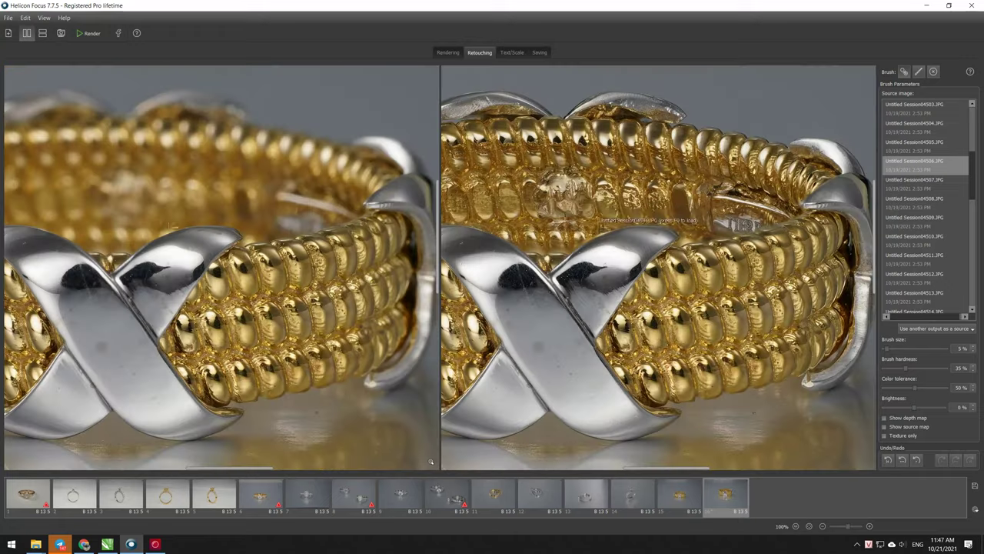
scroll(607, 221, down, 1)
scroll(819, 176, down, 1)
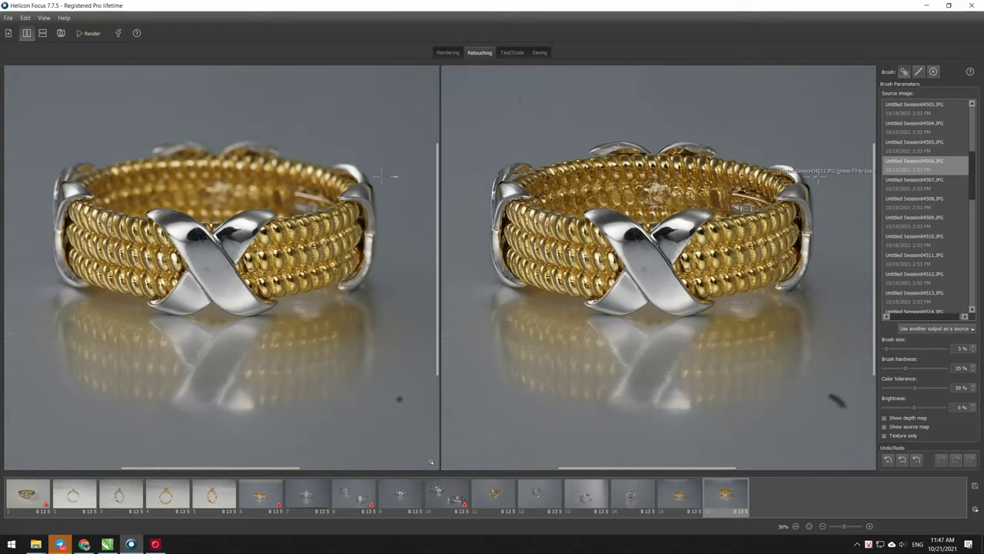
scroll(715, 302, up, 2)
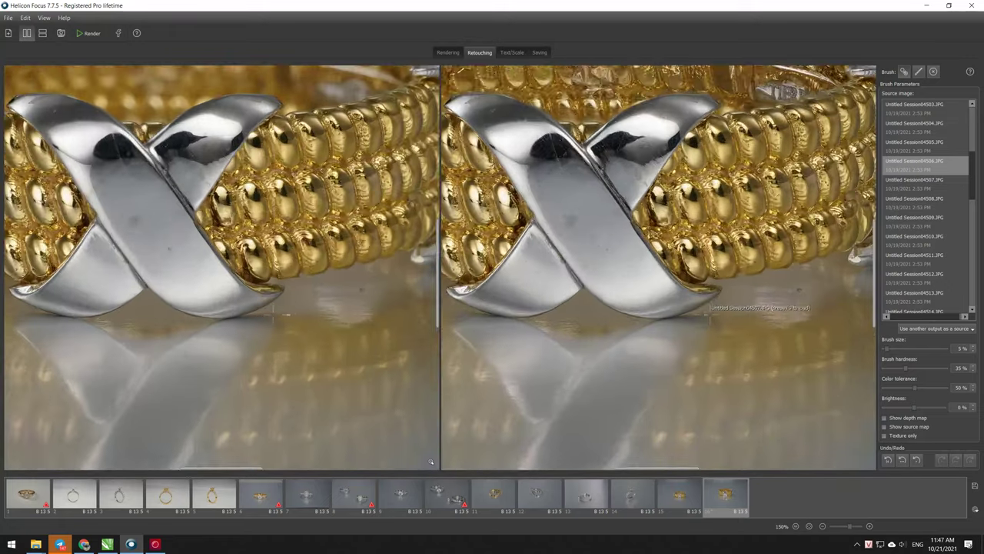
scroll(715, 302, up, 1)
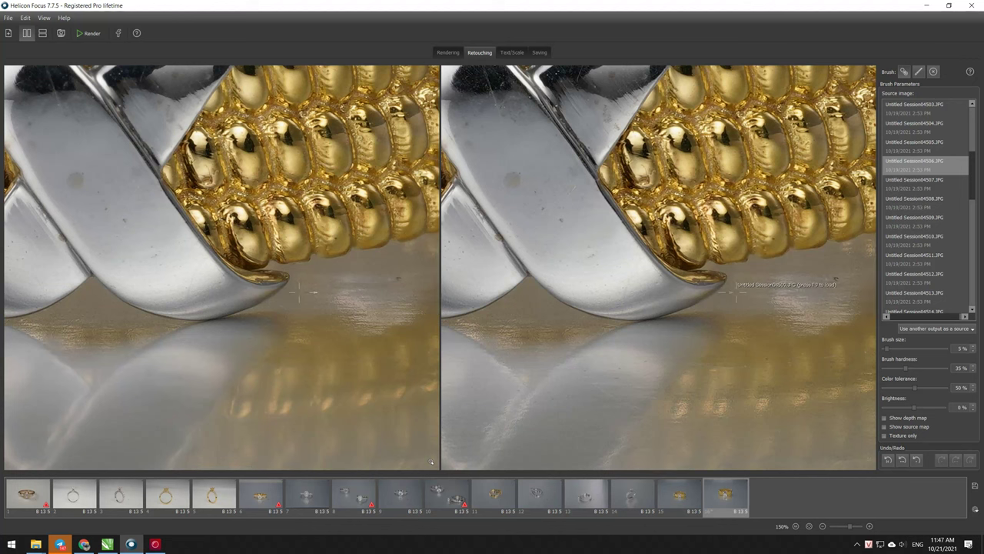
scroll(740, 289, down, 1)
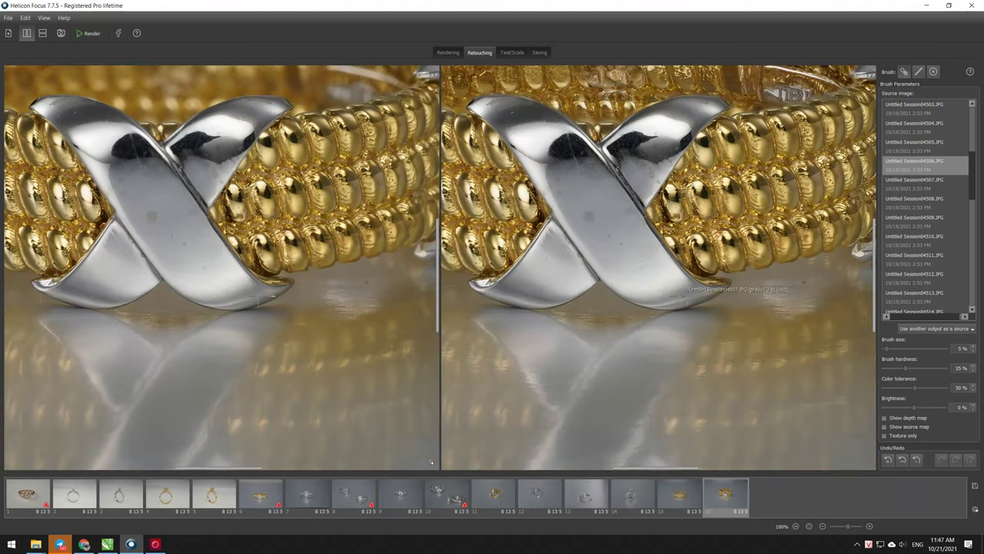
scroll(469, 286, up, 2)
scroll(608, 309, down, 2)
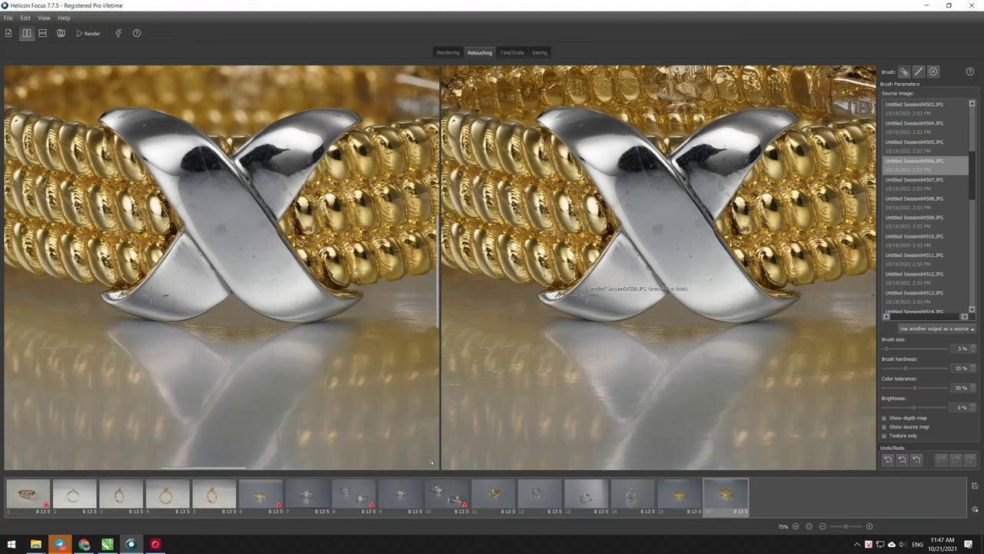
scroll(584, 289, down, 1)
click(540, 51)
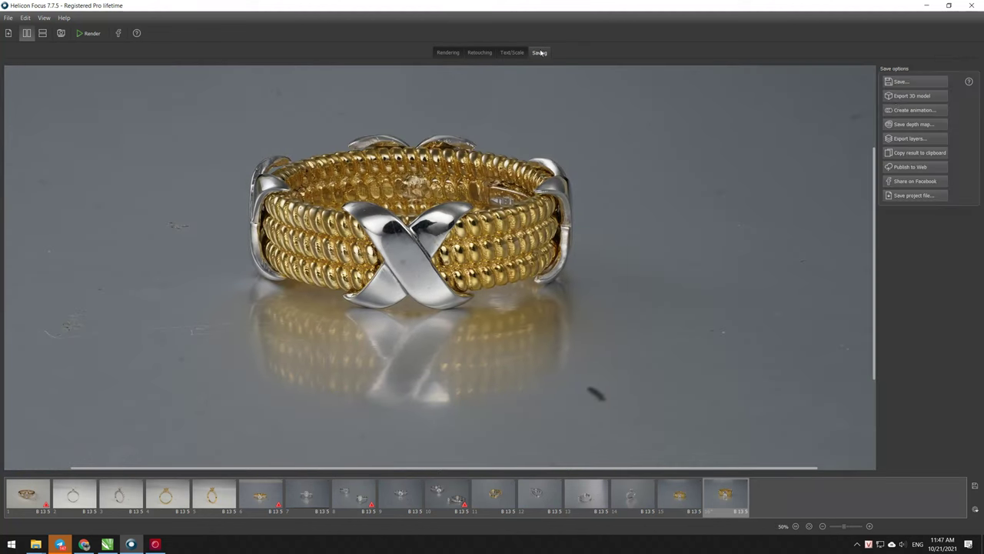
Save the retouched ring as T17.tif and switch to the NHAN CUA KHACH Explorer window.
click(937, 81)
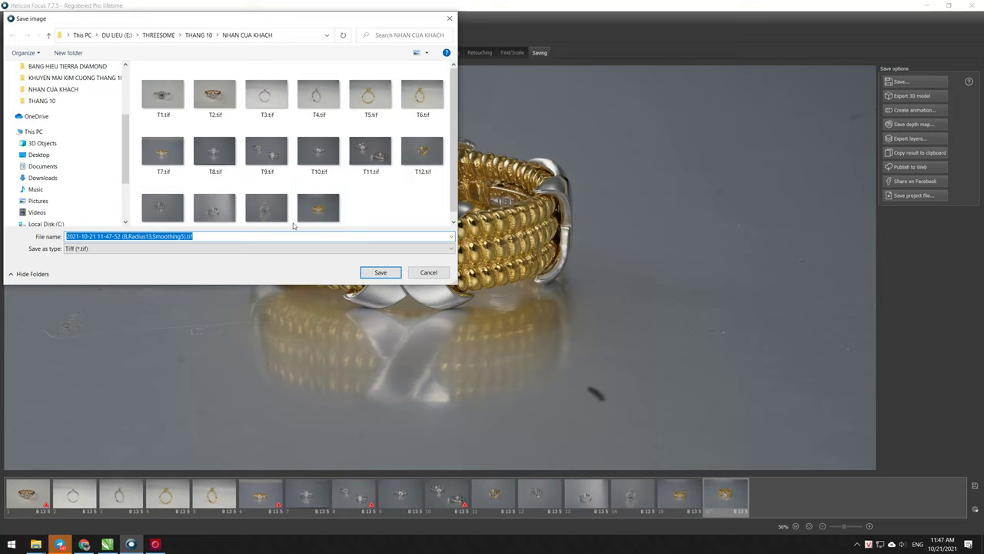
text(T)
scroll(308, 203, down, 1)
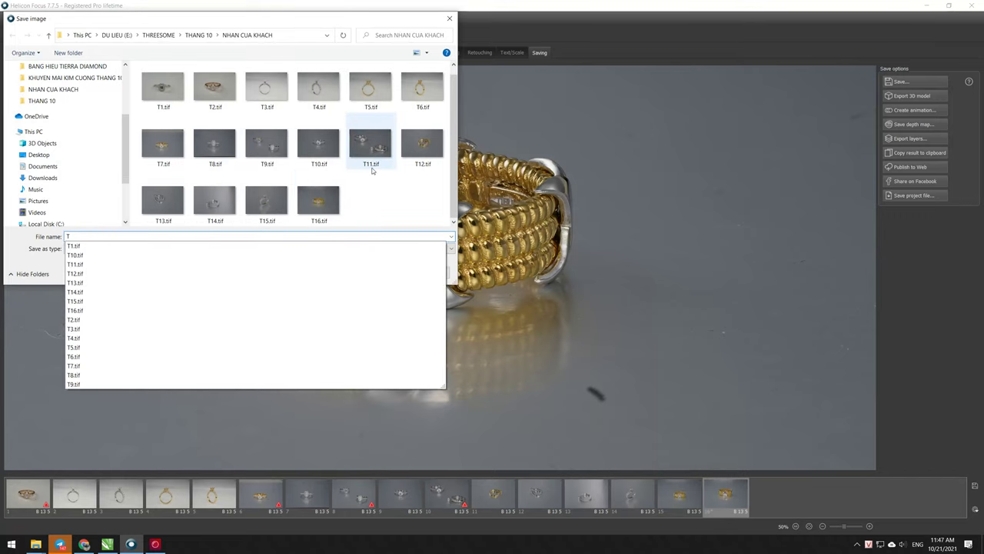
text(17)
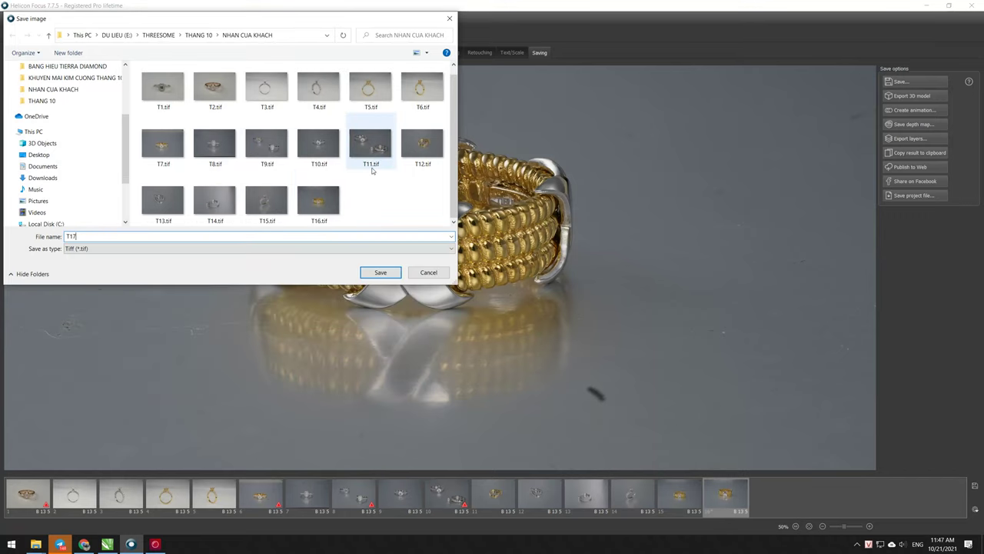
key(Return)
scroll(222, 377, down, 3)
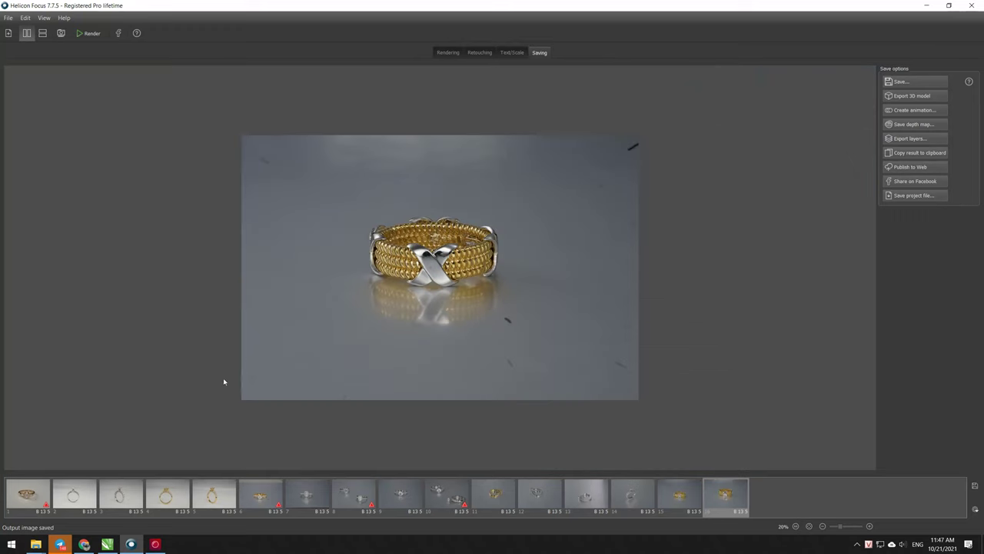
key(alt+Tab)
click(405, 237)
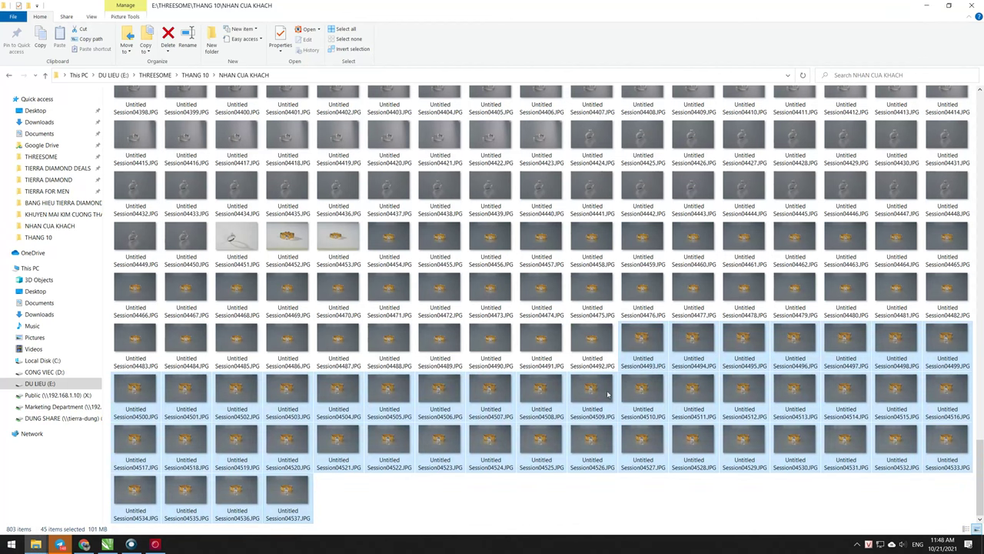
Scroll to the top of the NHAN CUA KHACH folder to confirm T17.tif is there.
click(415, 504)
scroll(453, 312, up, 3)
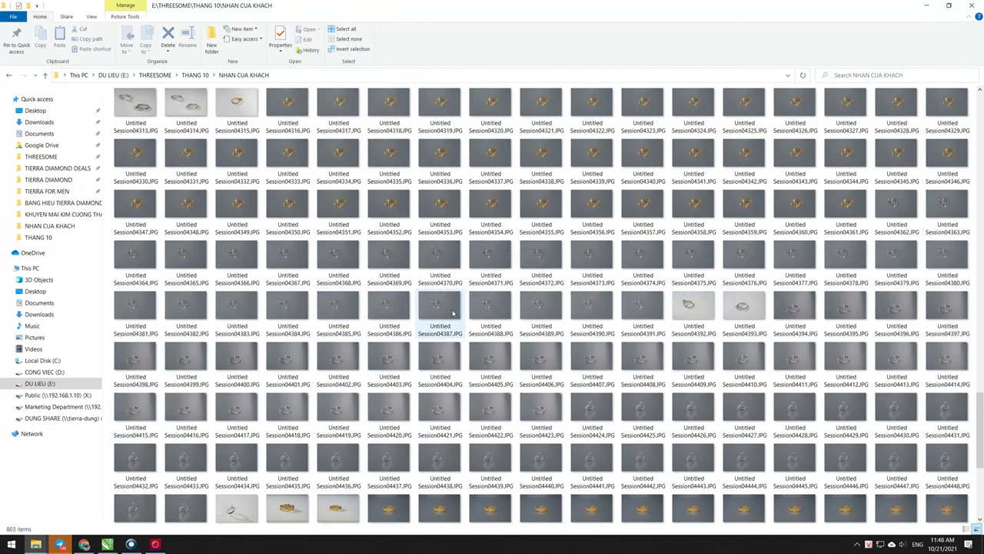
scroll(452, 312, up, 5)
scroll(453, 313, up, 5)
scroll(453, 313, up, 5)
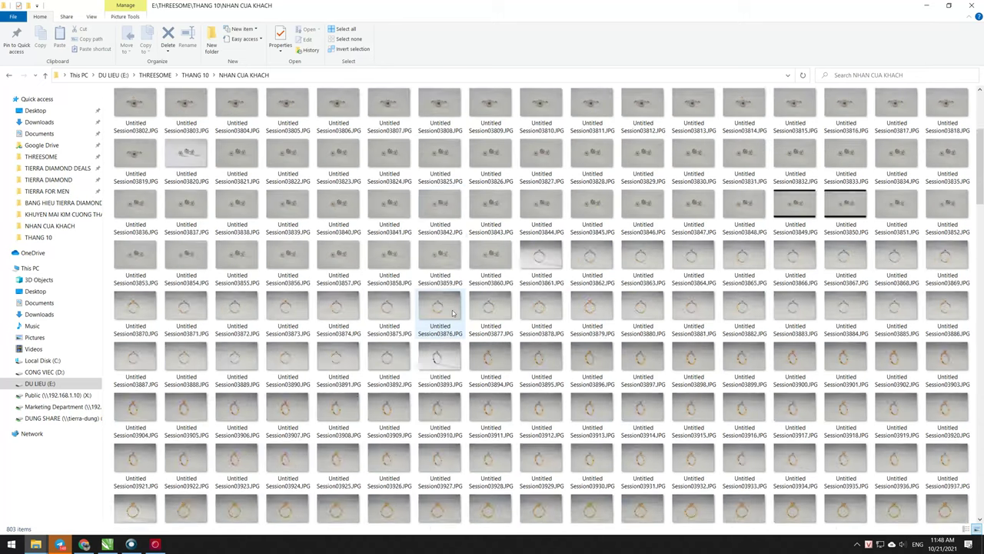
scroll(453, 313, up, 5)
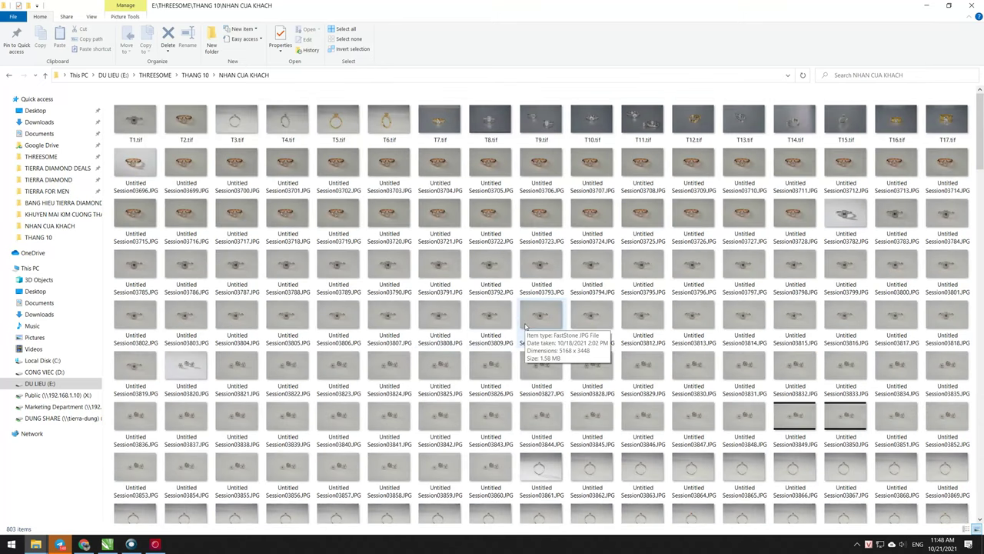
click(460, 427)
click(570, 433)
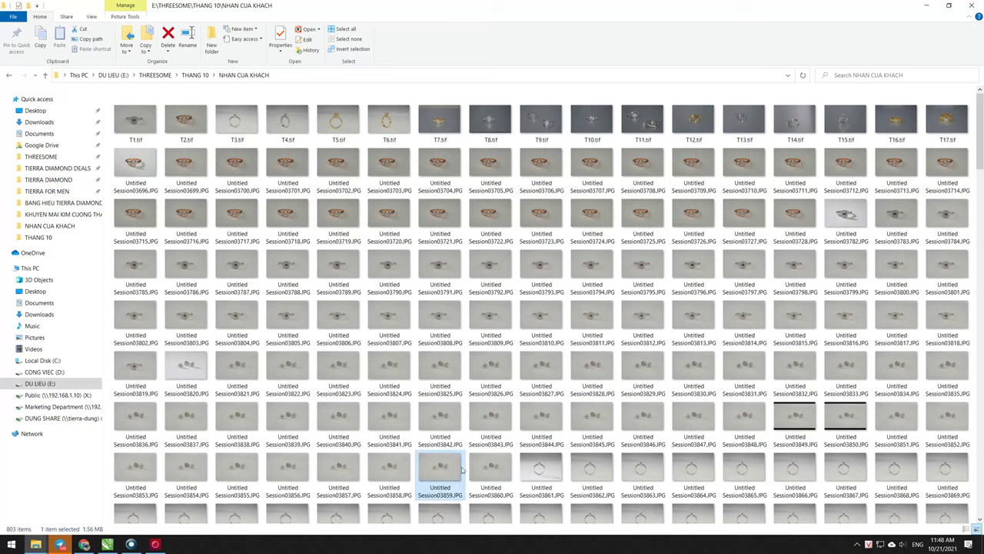
Return to Helicon Focus and open its Text/Scale stage.
click(136, 545)
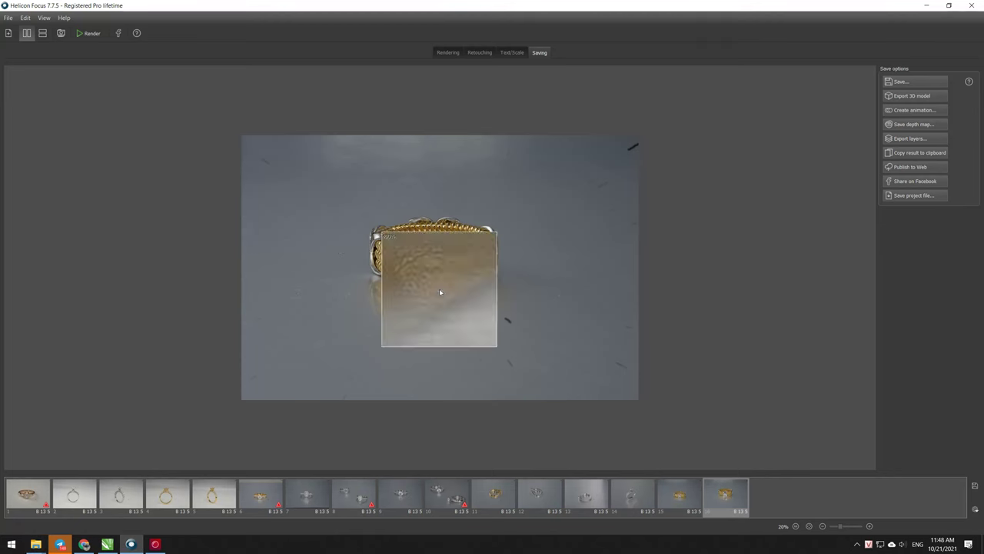
click(489, 53)
click(506, 53)
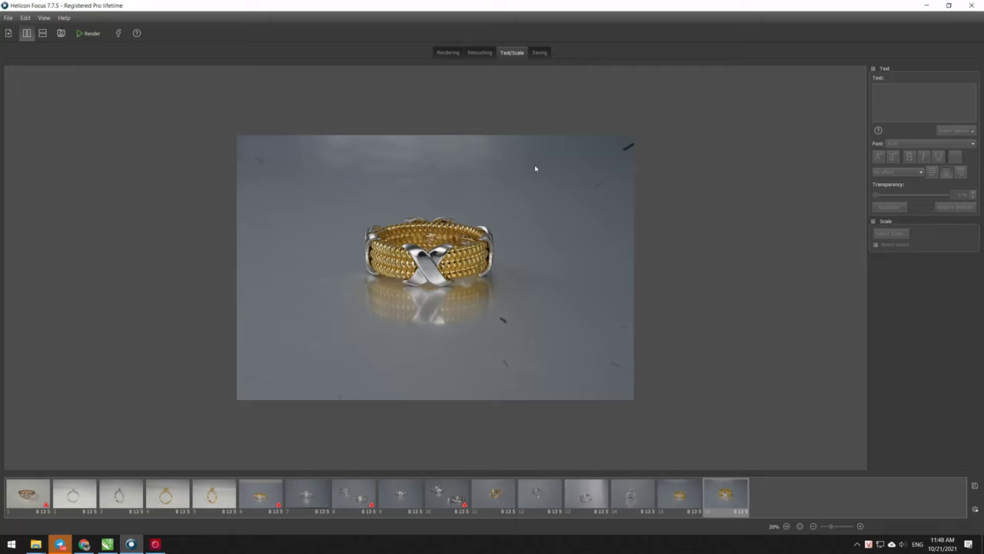
Try the caption overlay, clearing the text and keeping font MS Shell Dlg 2 and effect Highlighted.
click(874, 69)
text(SDSD)
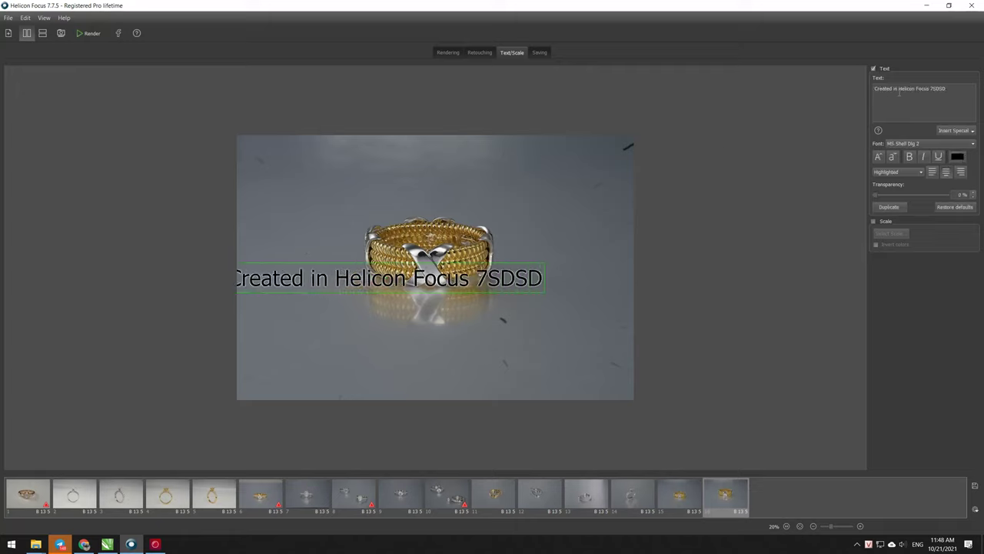
key(BackSpace)
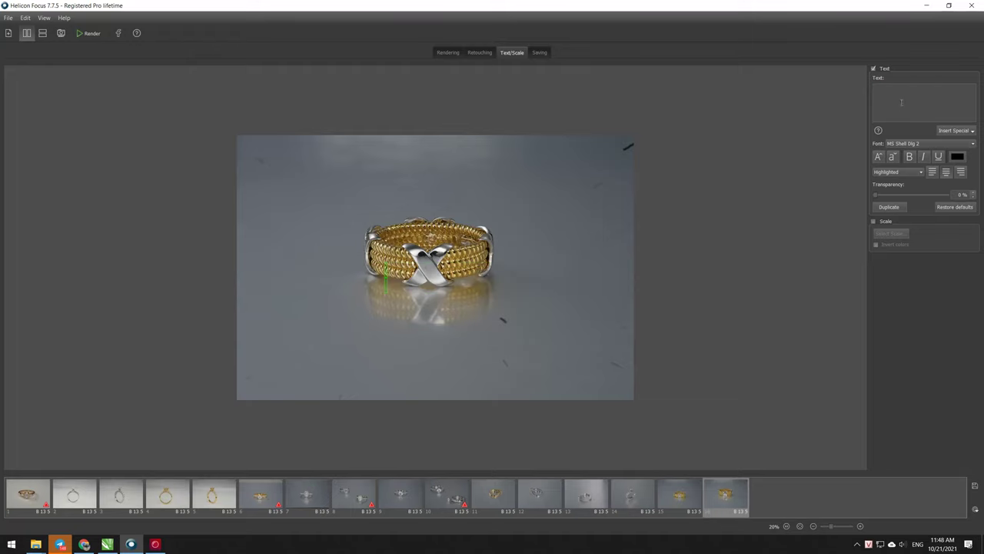
click(917, 145)
double_click(917, 146)
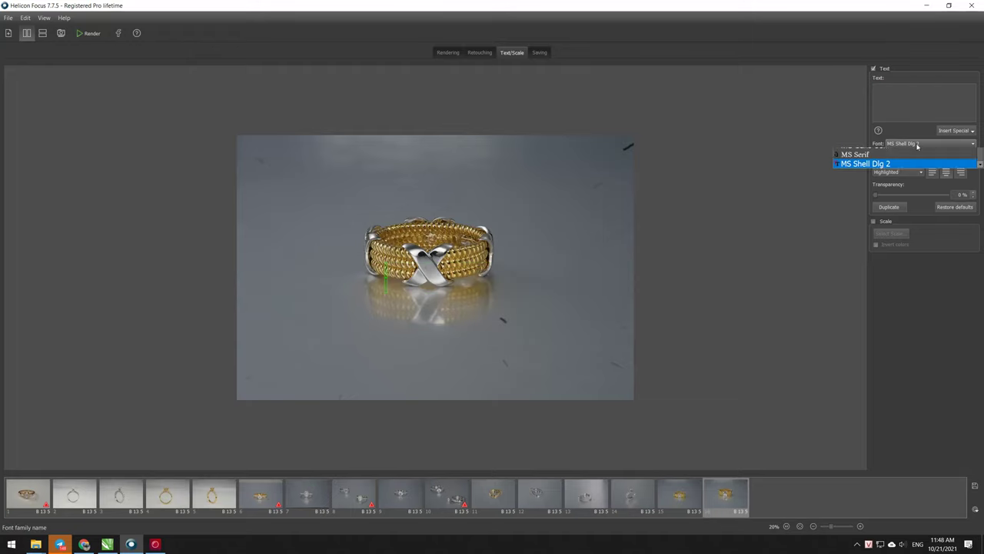
click(917, 146)
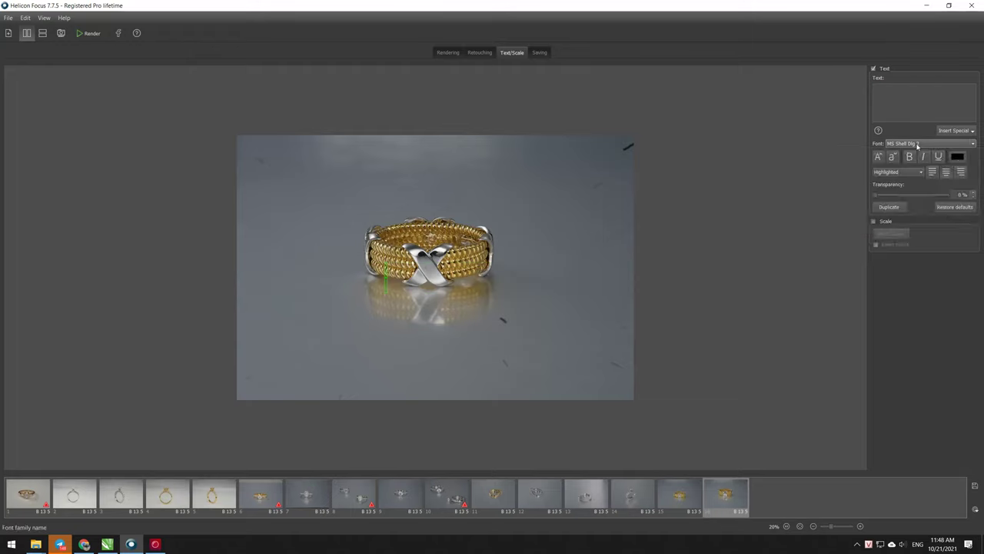
click(915, 175)
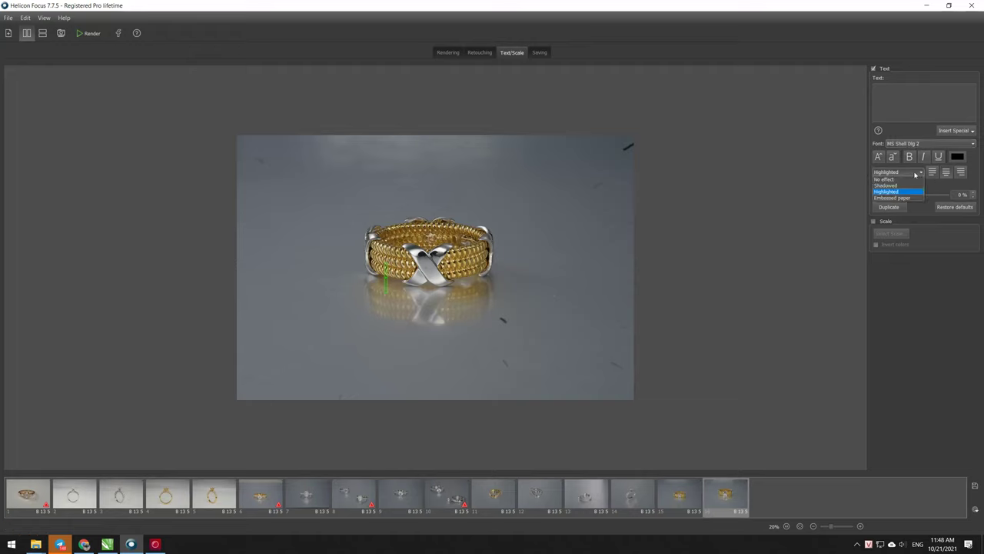
click(915, 175)
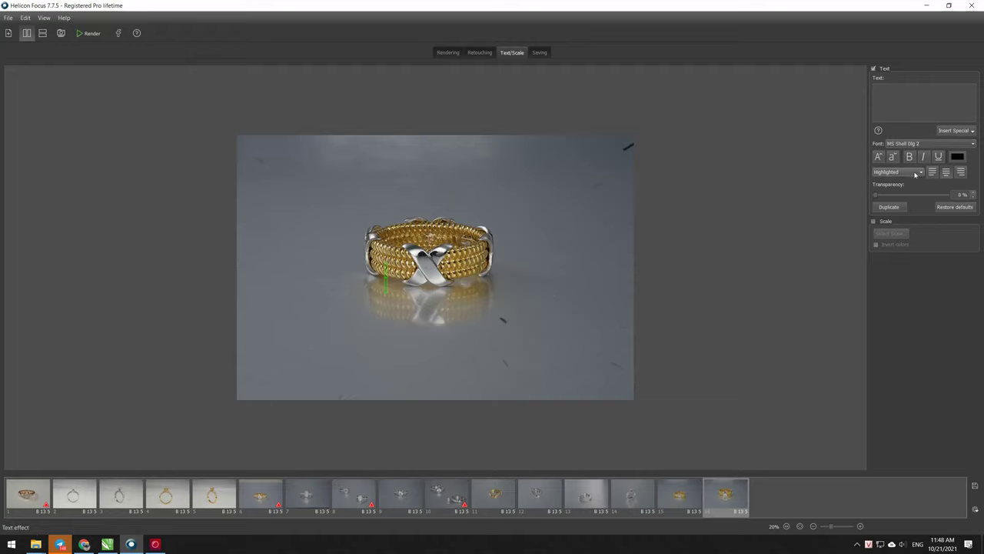
Turn the caption text off and exit Helicon Focus without saving.
click(874, 69)
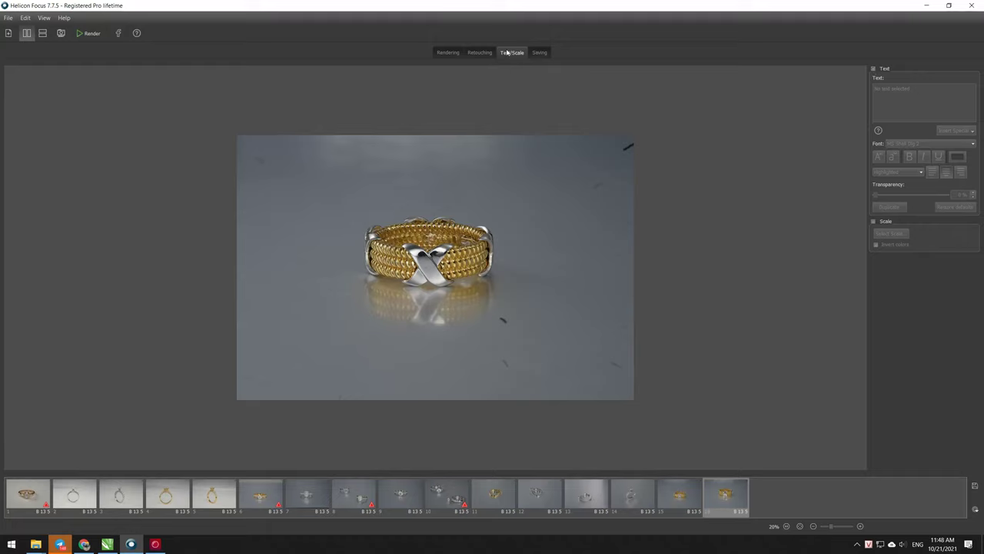
click(972, 5)
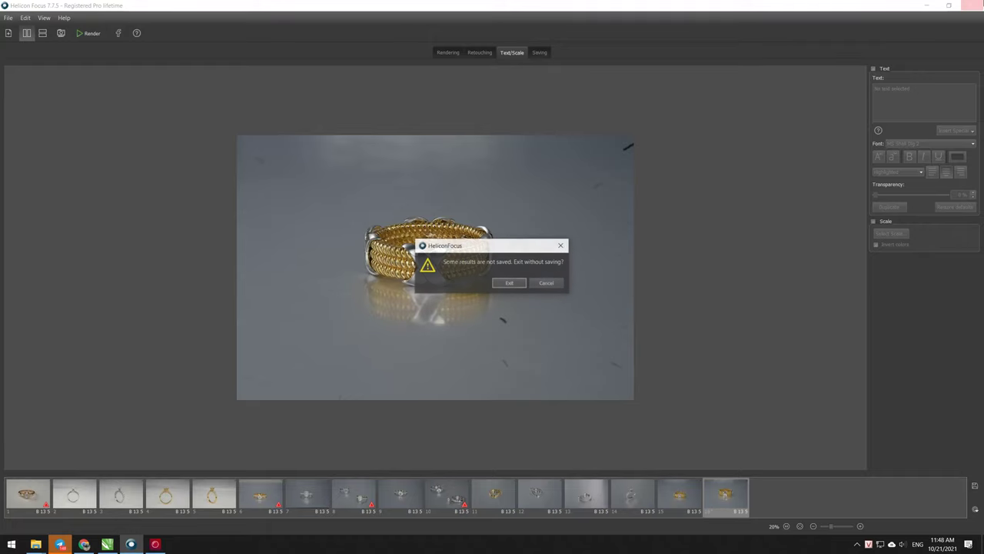
click(509, 284)
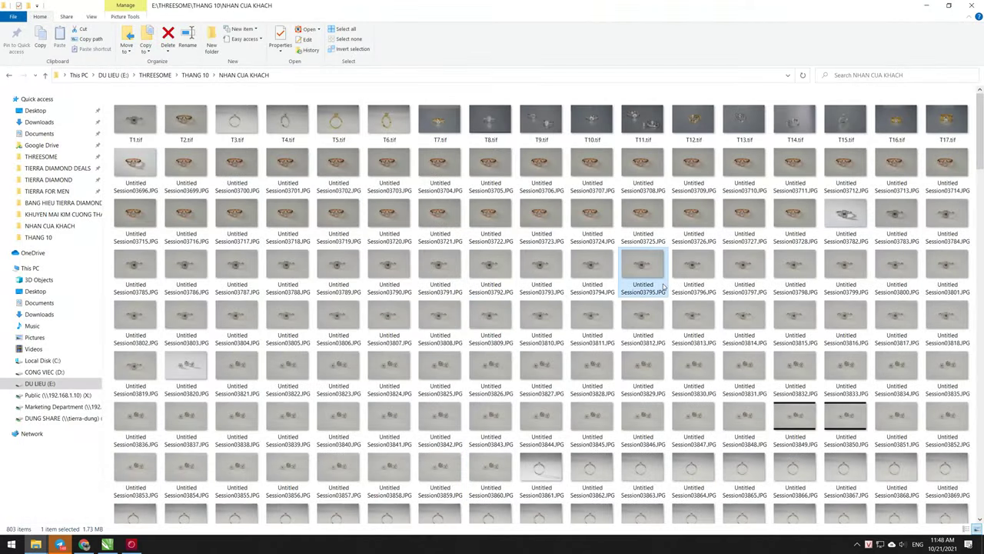
Preview an earring photo, then launch Helicon Focus from the Start search.
scroll(678, 291, up, 1)
scroll(462, 392, down, 1)
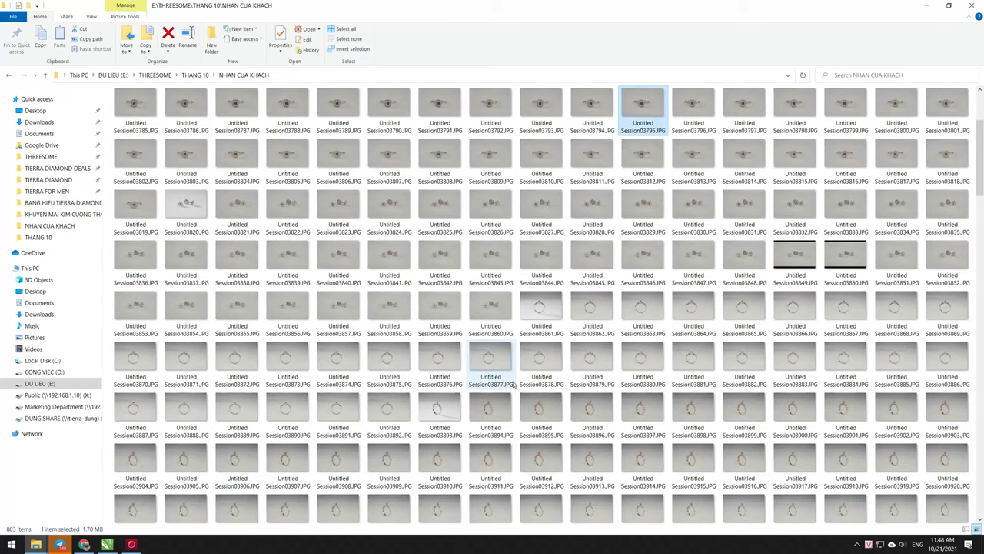
double_click(390, 202)
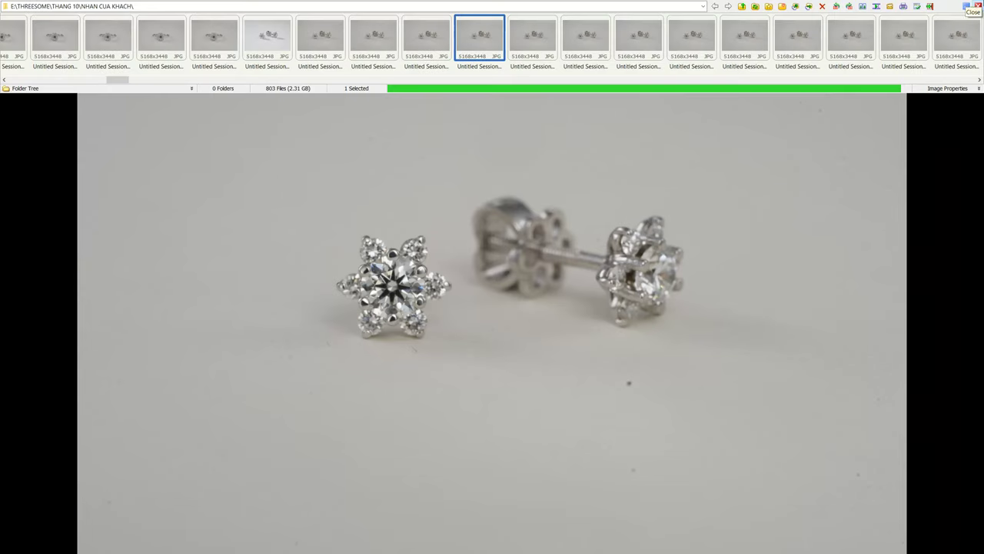
click(972, 8)
click(11, 543)
text(HE)
click(87, 296)
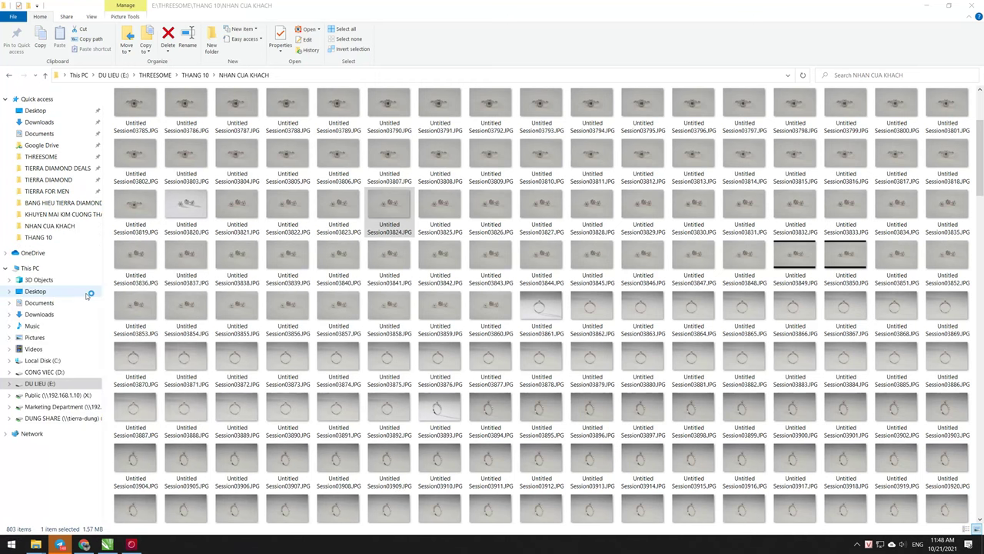
Select Session03821 through Session03860 and drag the 40 photos into Helicon Focus.
key(alt+Tab)
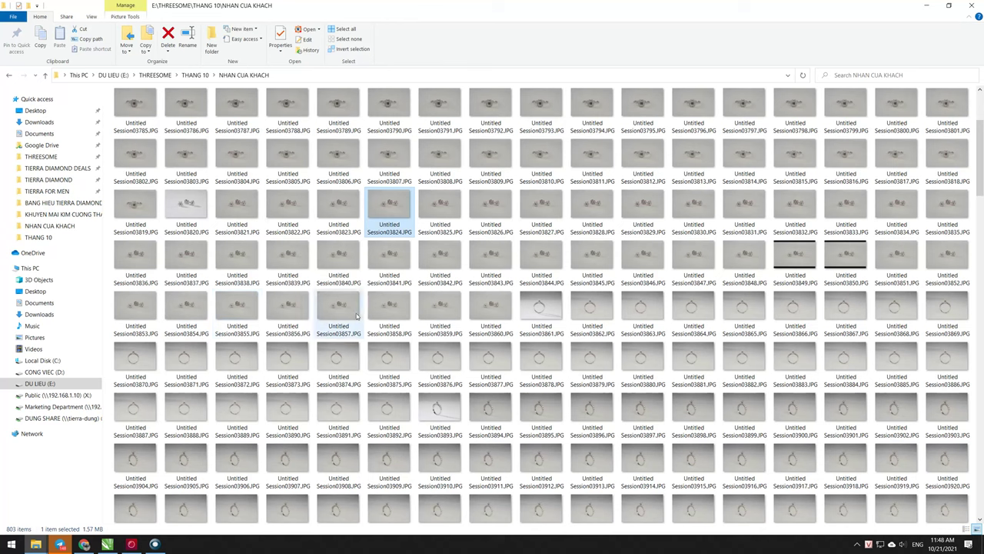
click(490, 308)
shift+click(244, 203)
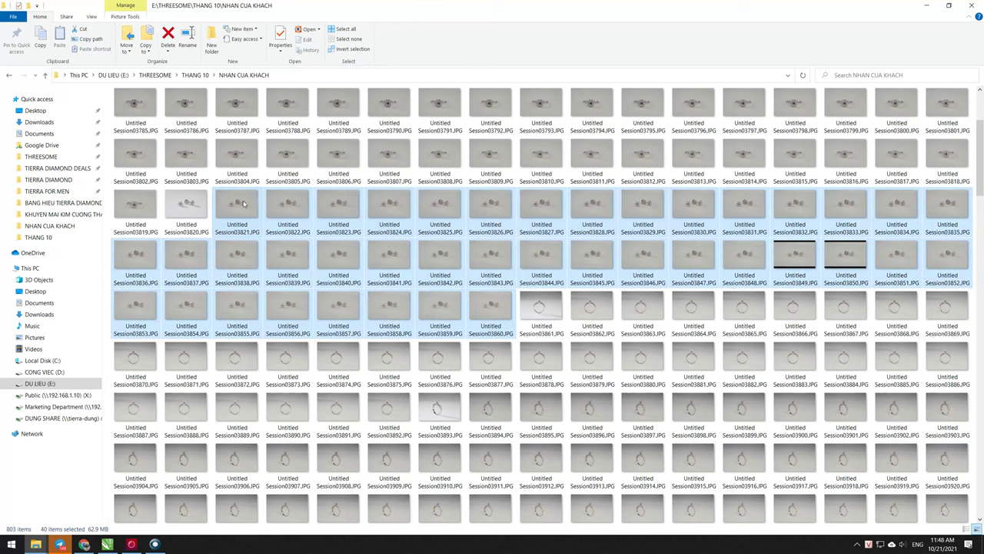
drag(239, 204, 435, 356)
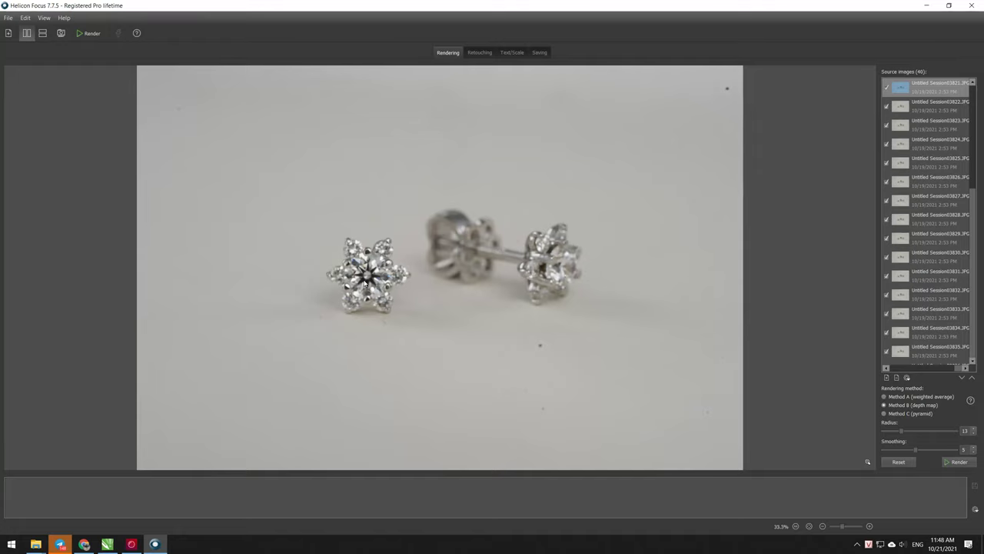
Render the 40 earring frames into one image with Method B (depth map).
scroll(365, 282, up, 2)
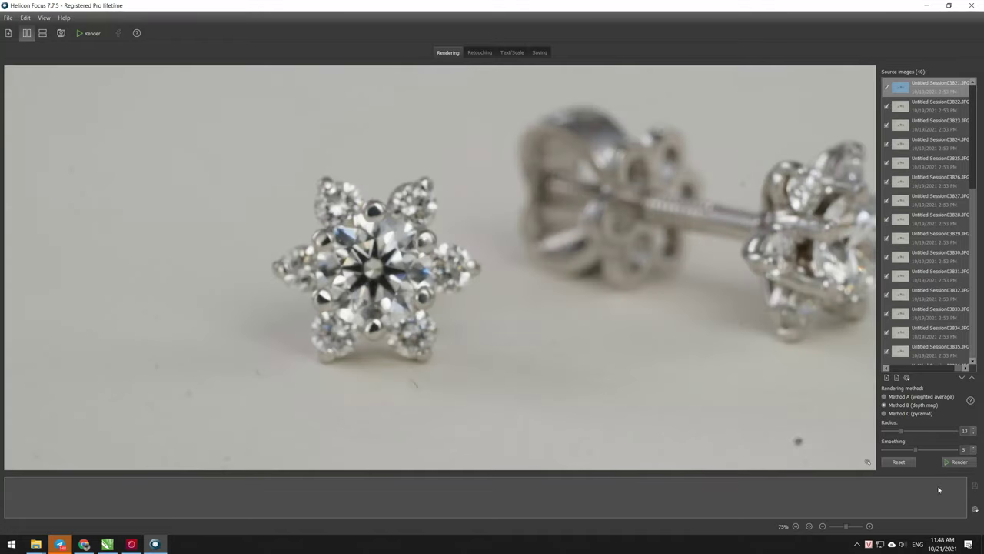
click(952, 462)
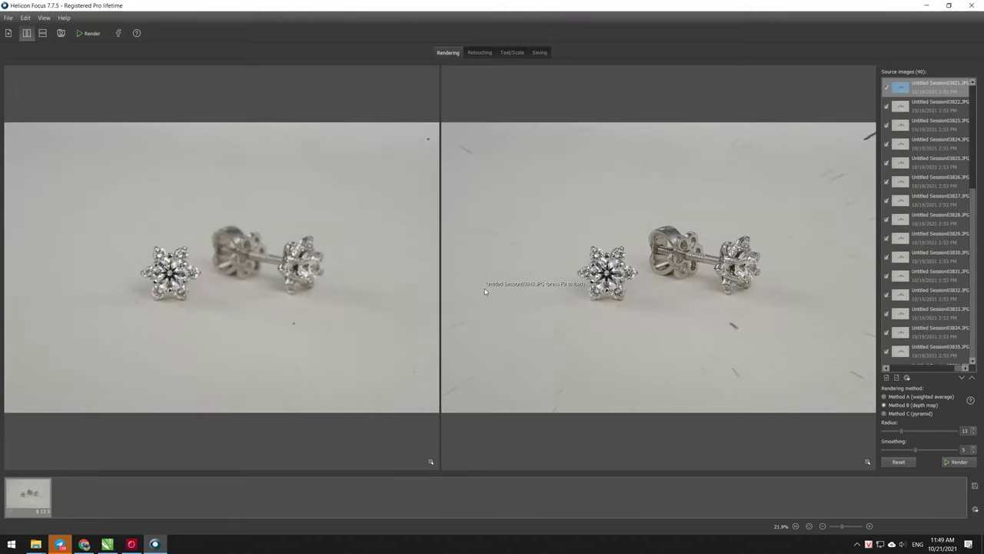
scroll(656, 273, up, 2)
scroll(615, 250, up, 2)
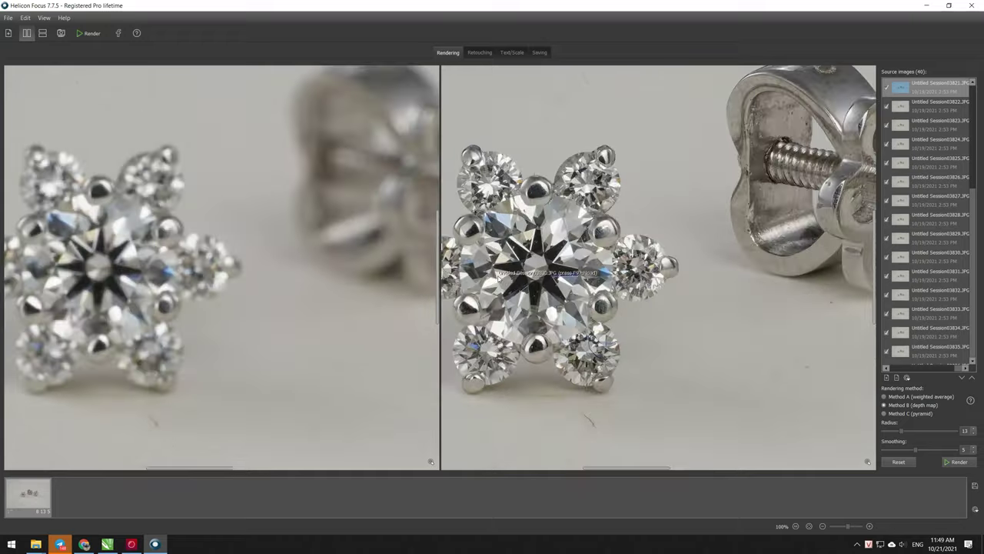
scroll(570, 227, up, 1)
Zoom both panes to inspect the stacked earring, then move to the Saving stage.
scroll(570, 227, down, 2)
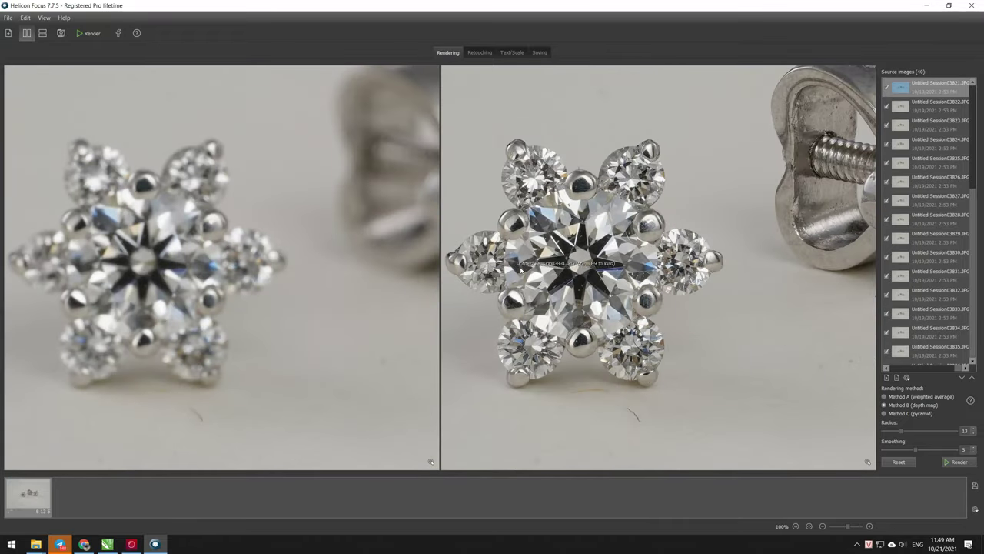
scroll(538, 250, up, 1)
scroll(502, 253, down, 2)
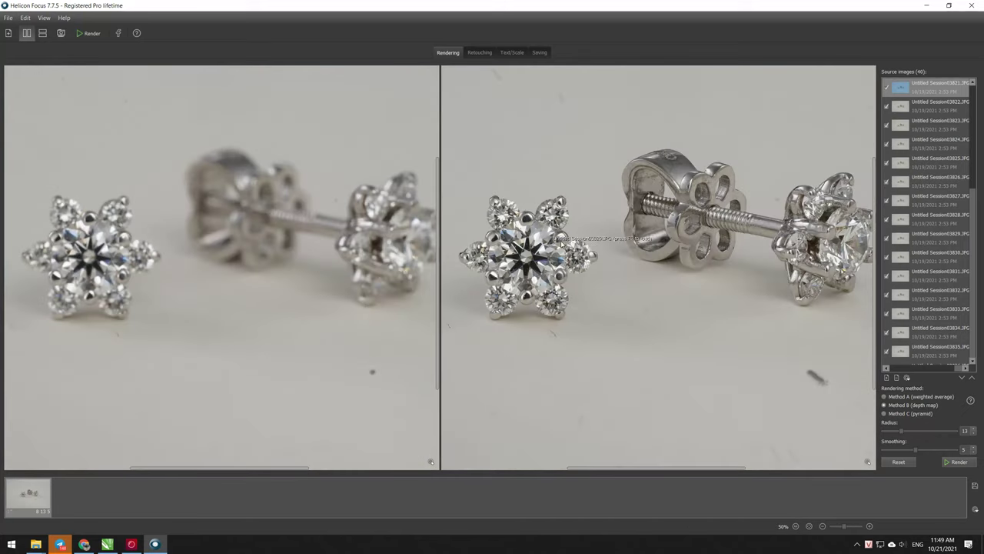
scroll(776, 194, up, 2)
scroll(529, 185, down, 1)
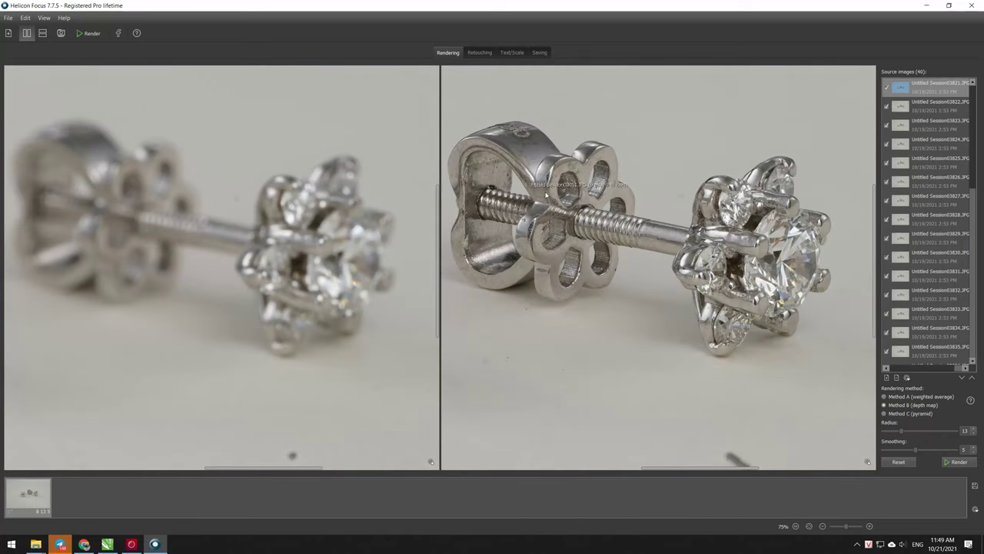
scroll(802, 221, up, 1)
scroll(801, 221, up, 1)
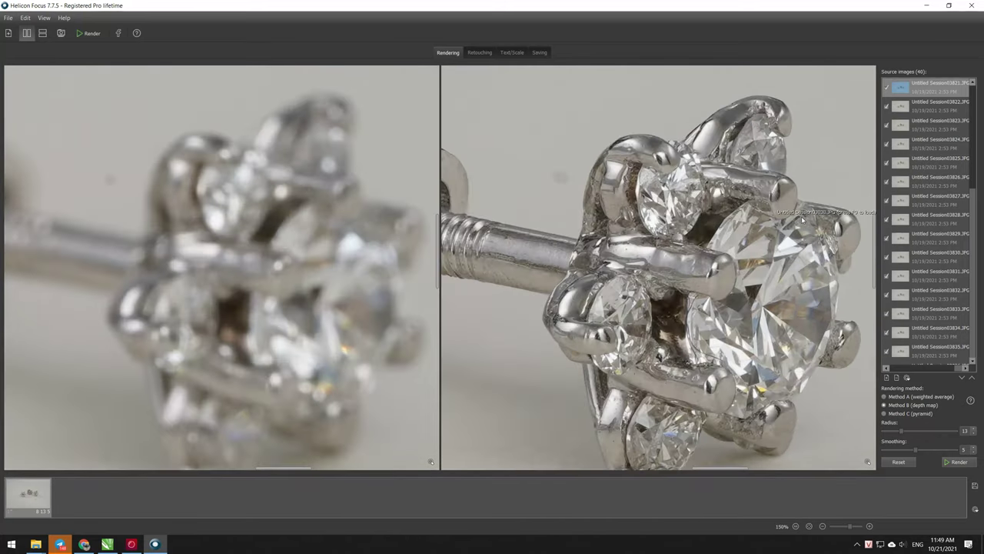
scroll(802, 221, down, 2)
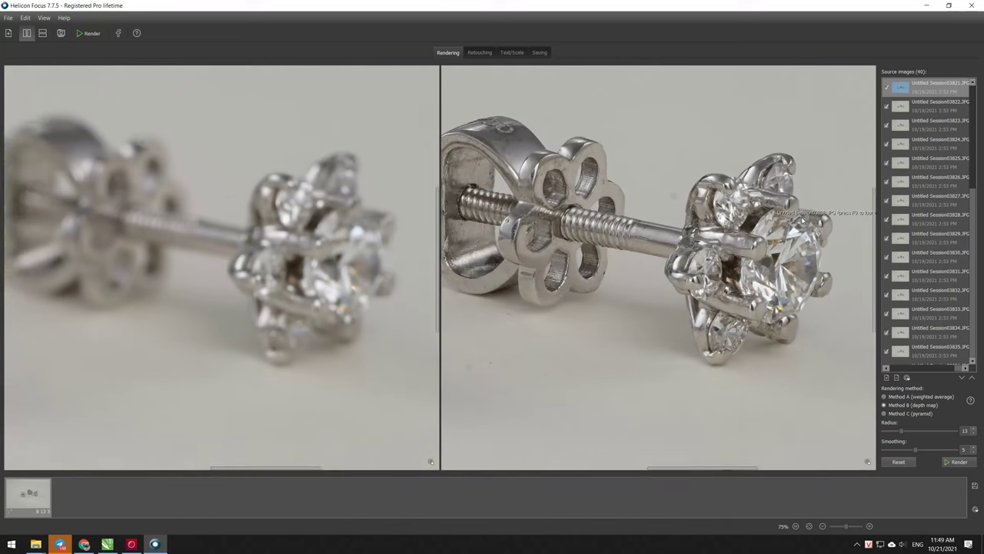
scroll(801, 221, down, 2)
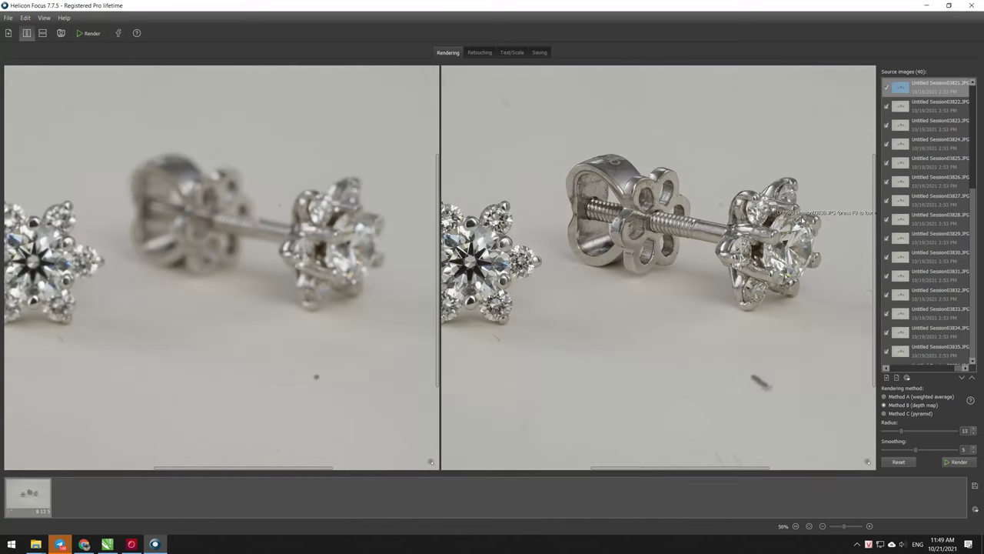
scroll(802, 221, down, 1)
click(538, 53)
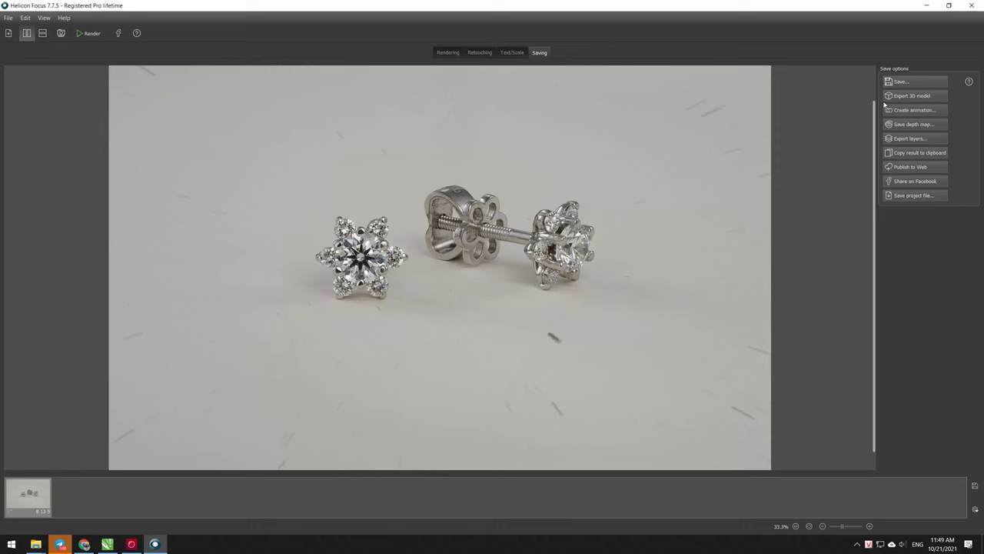
Save the rendered earring result as T18 in TIFF format.
click(906, 82)
text(T)
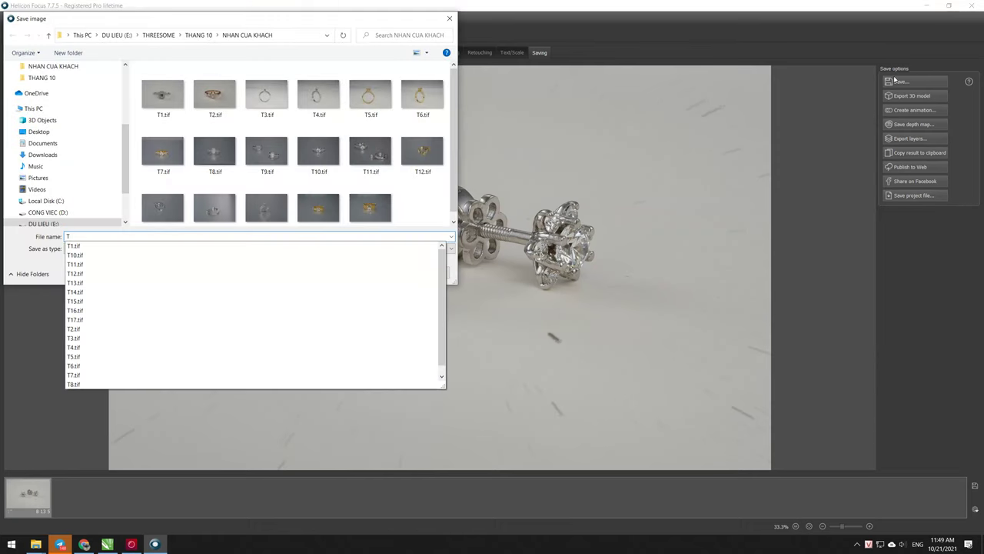
text(18)
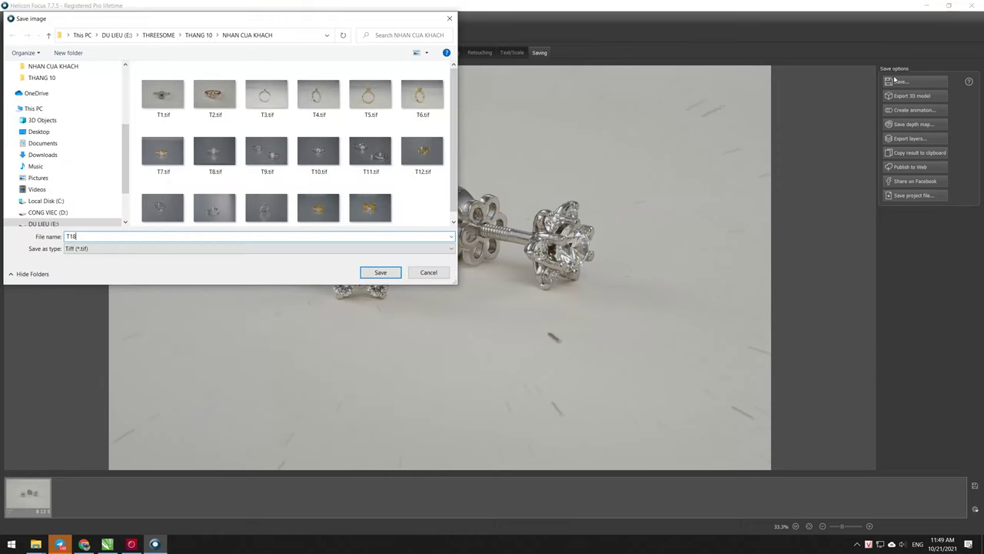
key(Return)
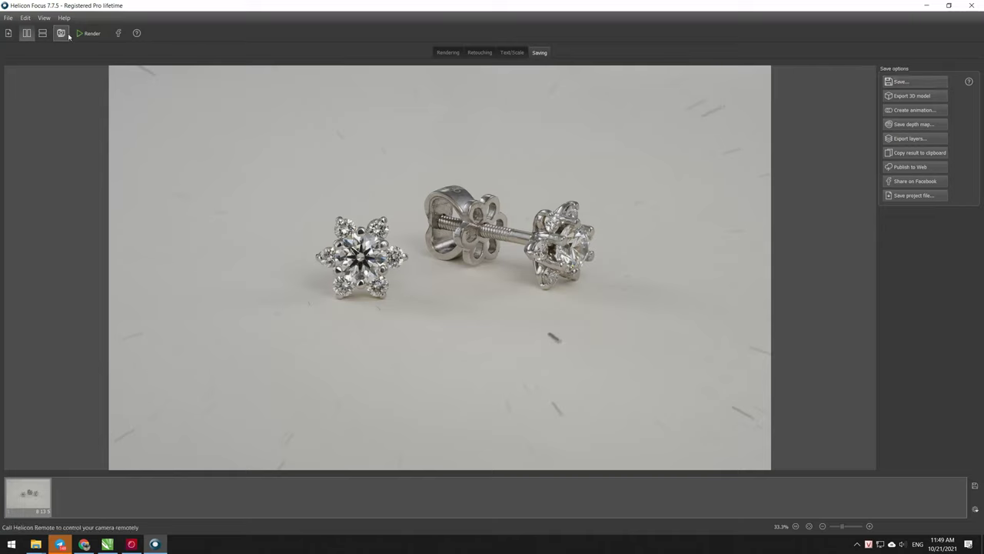
click(9, 18)
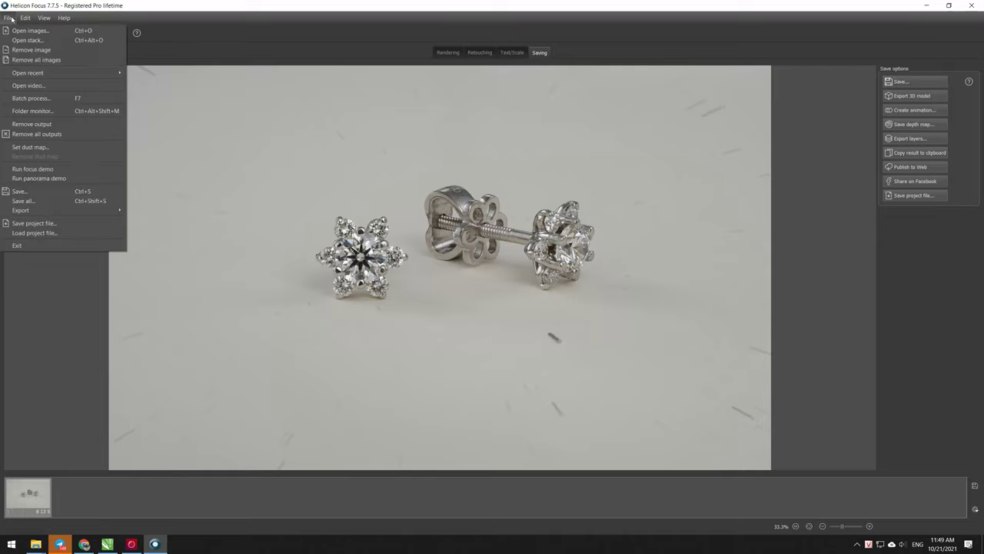
Check the Folder monitor settings, then inspect the earring studs with the 100% magnifier.
click(54, 114)
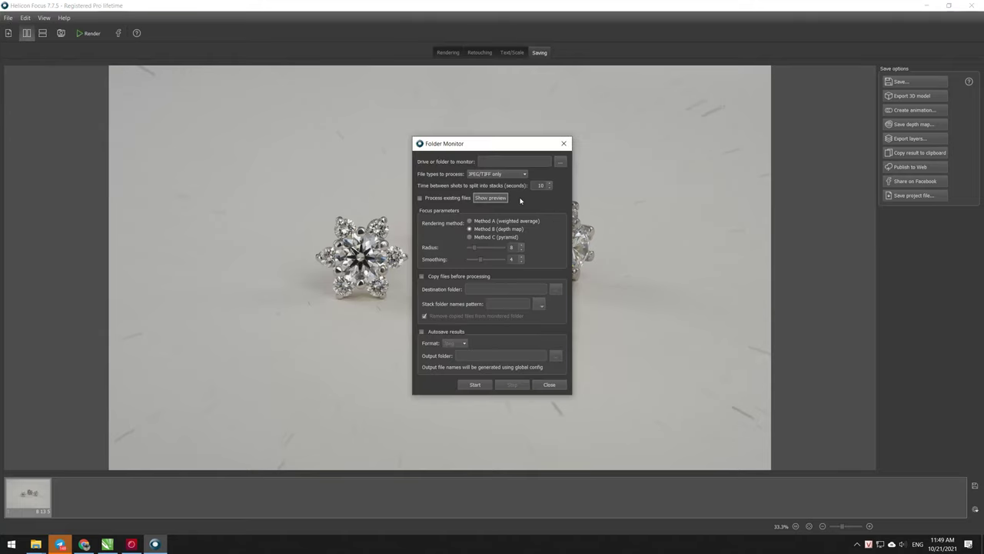
click(564, 145)
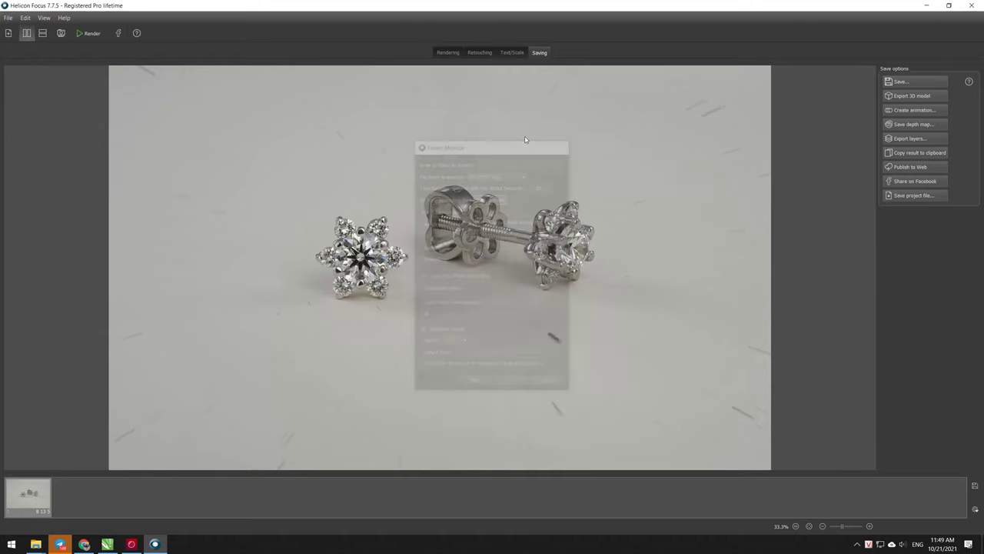
click(8, 18)
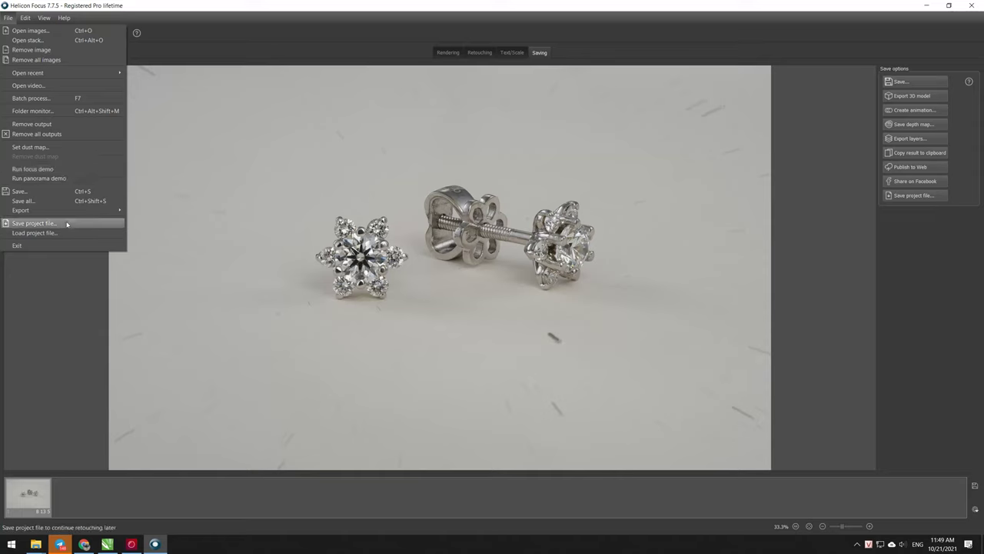
mouse_move(46, 210)
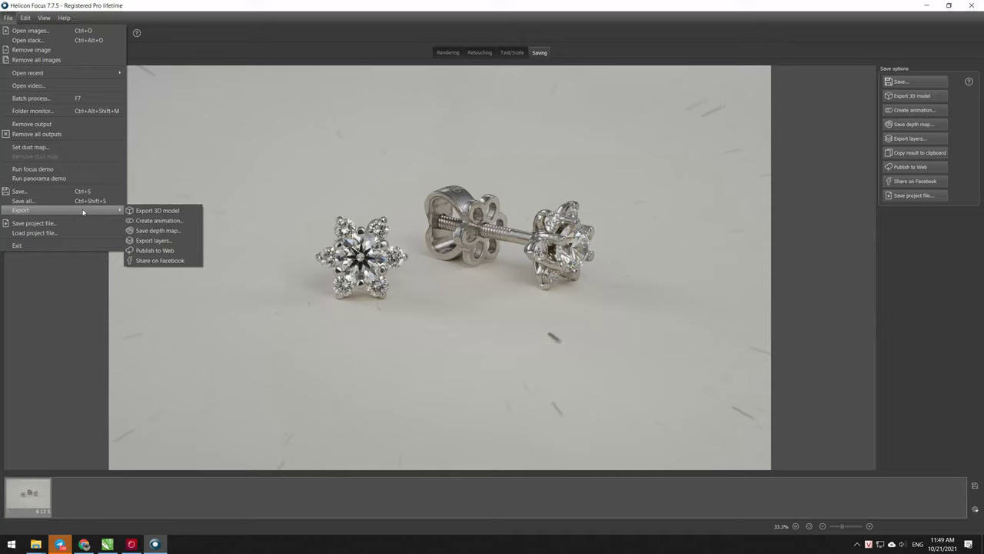
click(463, 185)
drag(462, 184, 380, 241)
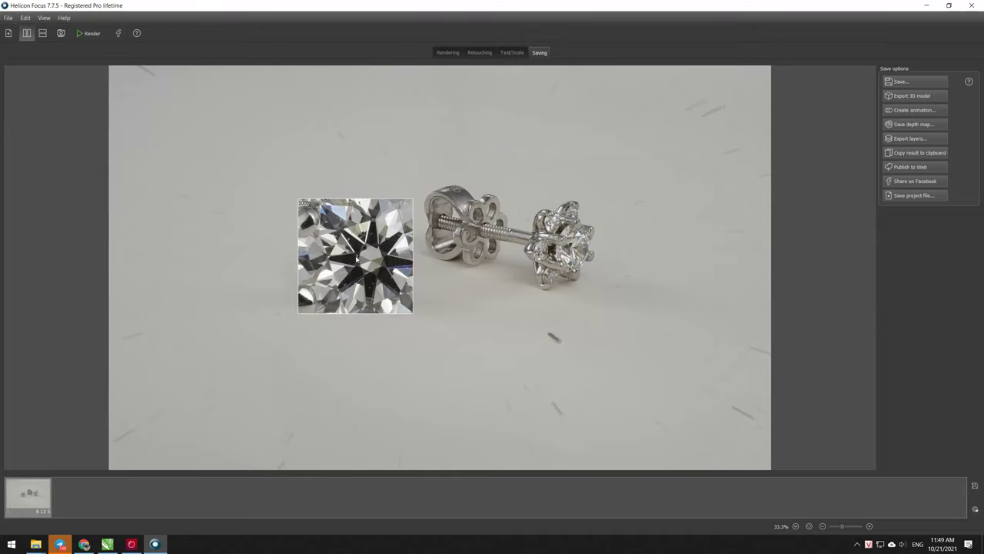
mouse_move(380, 242)
mouse_down()
mouse_move(567, 251)
mouse_move(568, 206)
mouse_move(664, 207)
mouse_up()
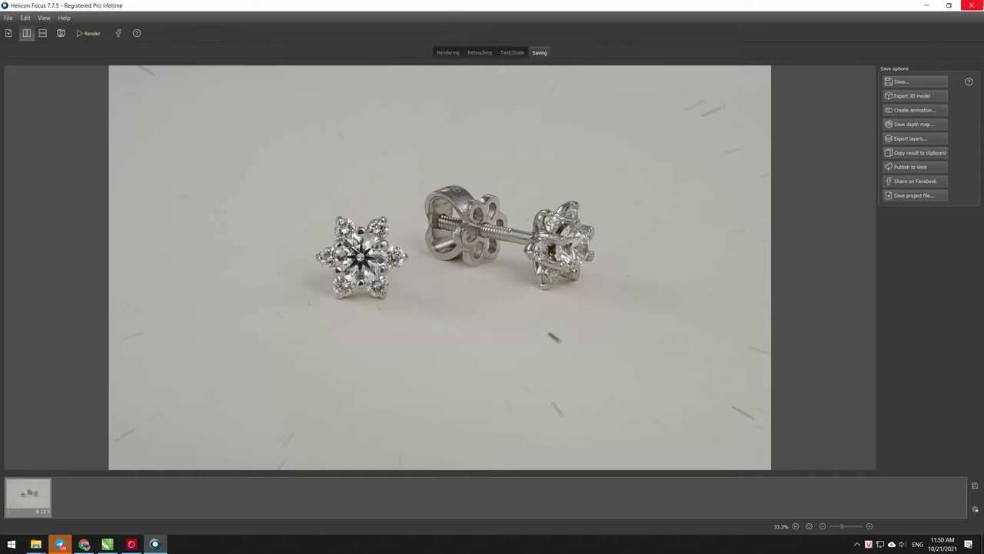
Return to File Explorer and select photos Session03861 and Session03909.
click(936, 4)
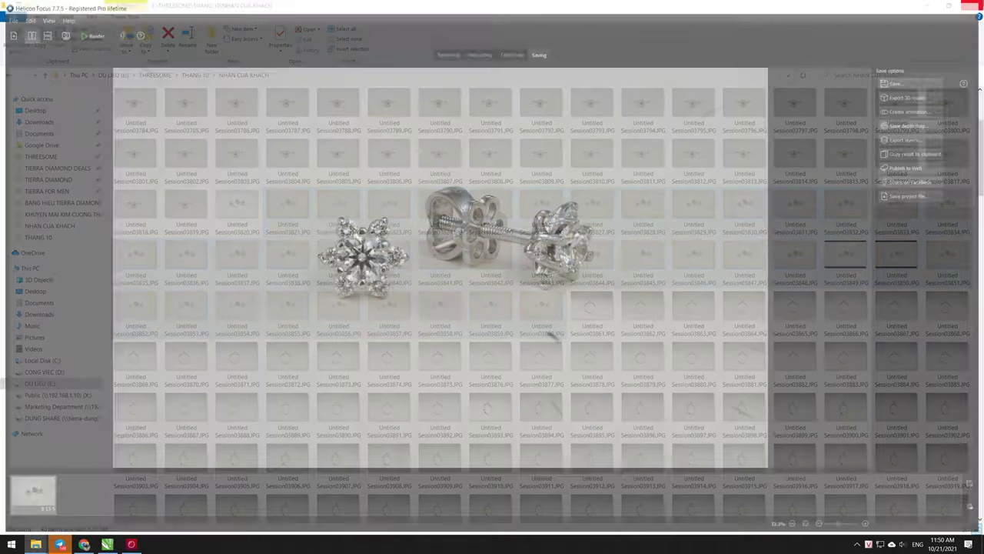
click(593, 309)
click(459, 461)
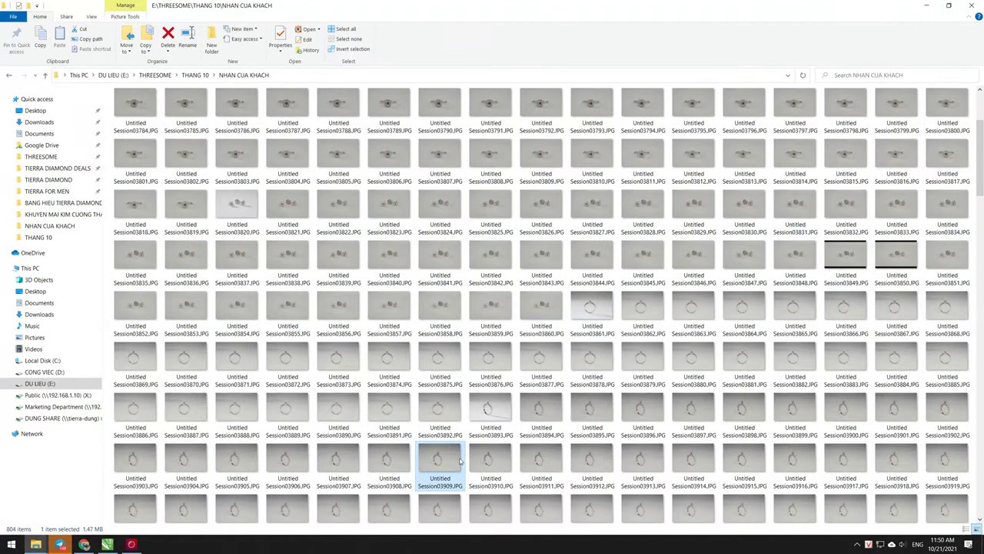